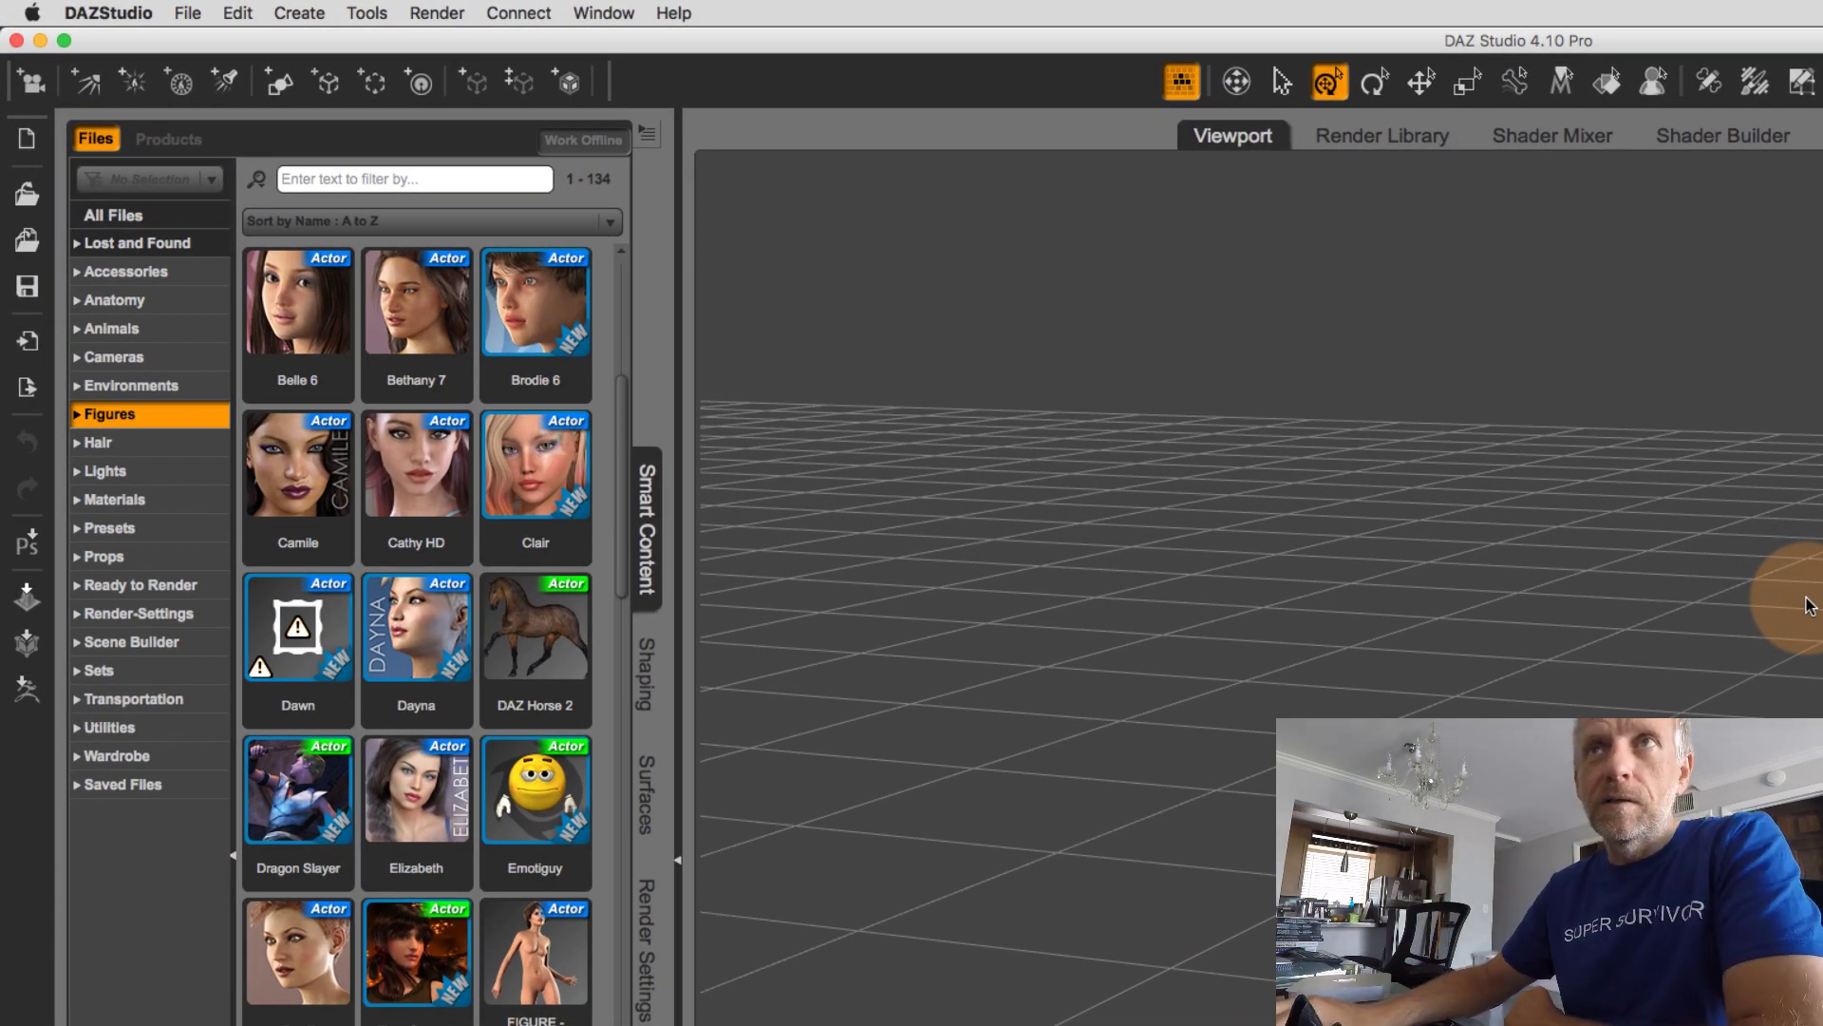
Open the Customize Interface Style dialog from Window > Style and move it left
{"action": "left_click", "coordinate": [604, 12]}
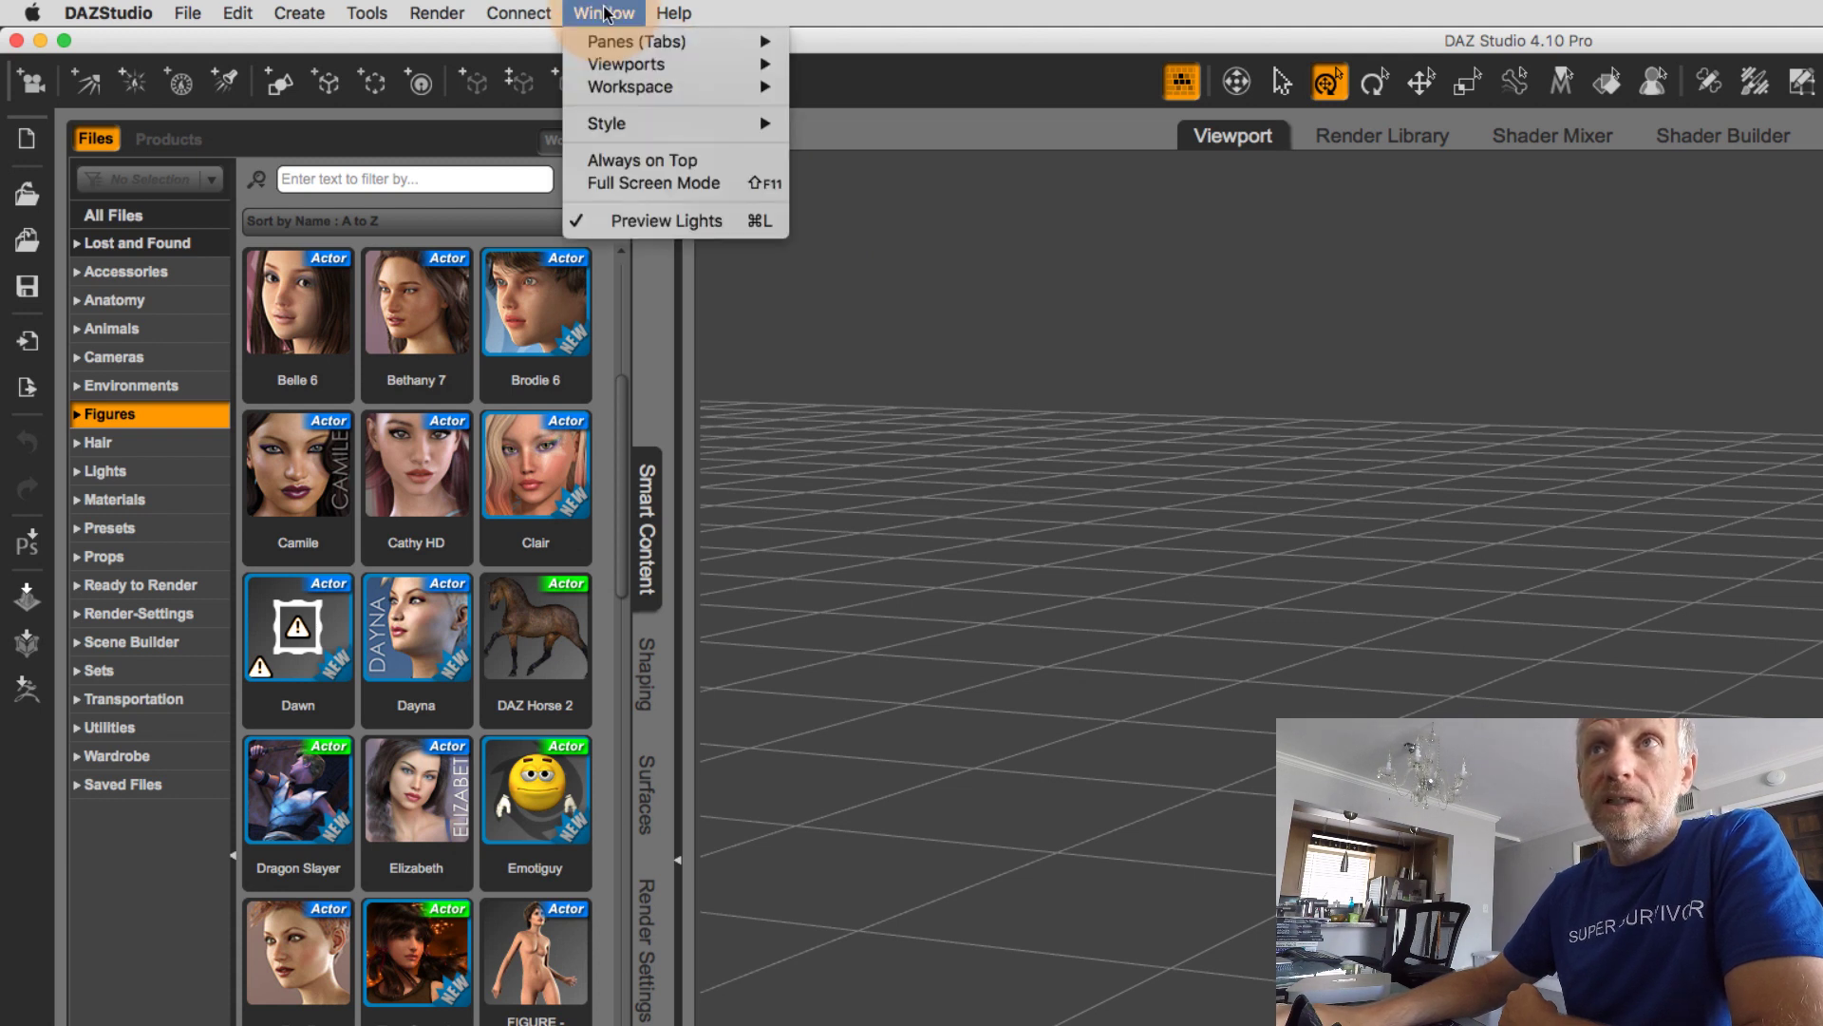
{"action": "mouse_move", "coordinate": [644, 124]}
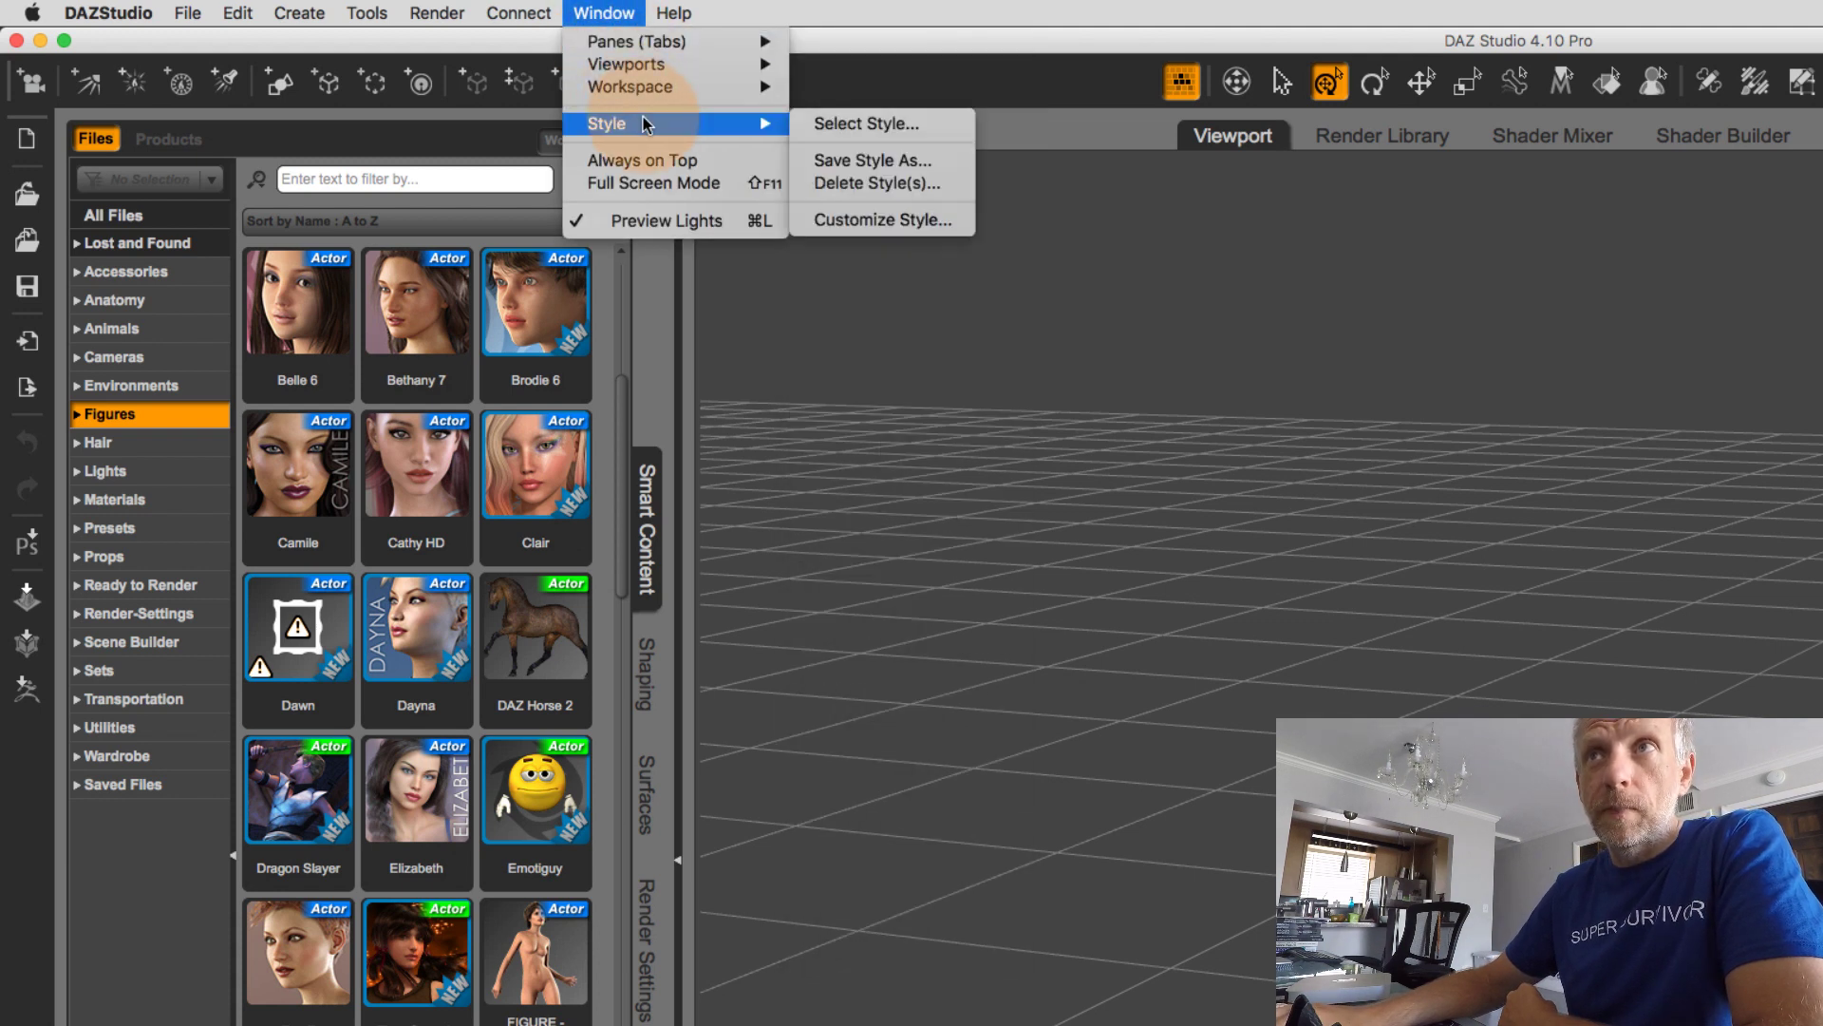
{"action": "left_click", "coordinate": [944, 218]}
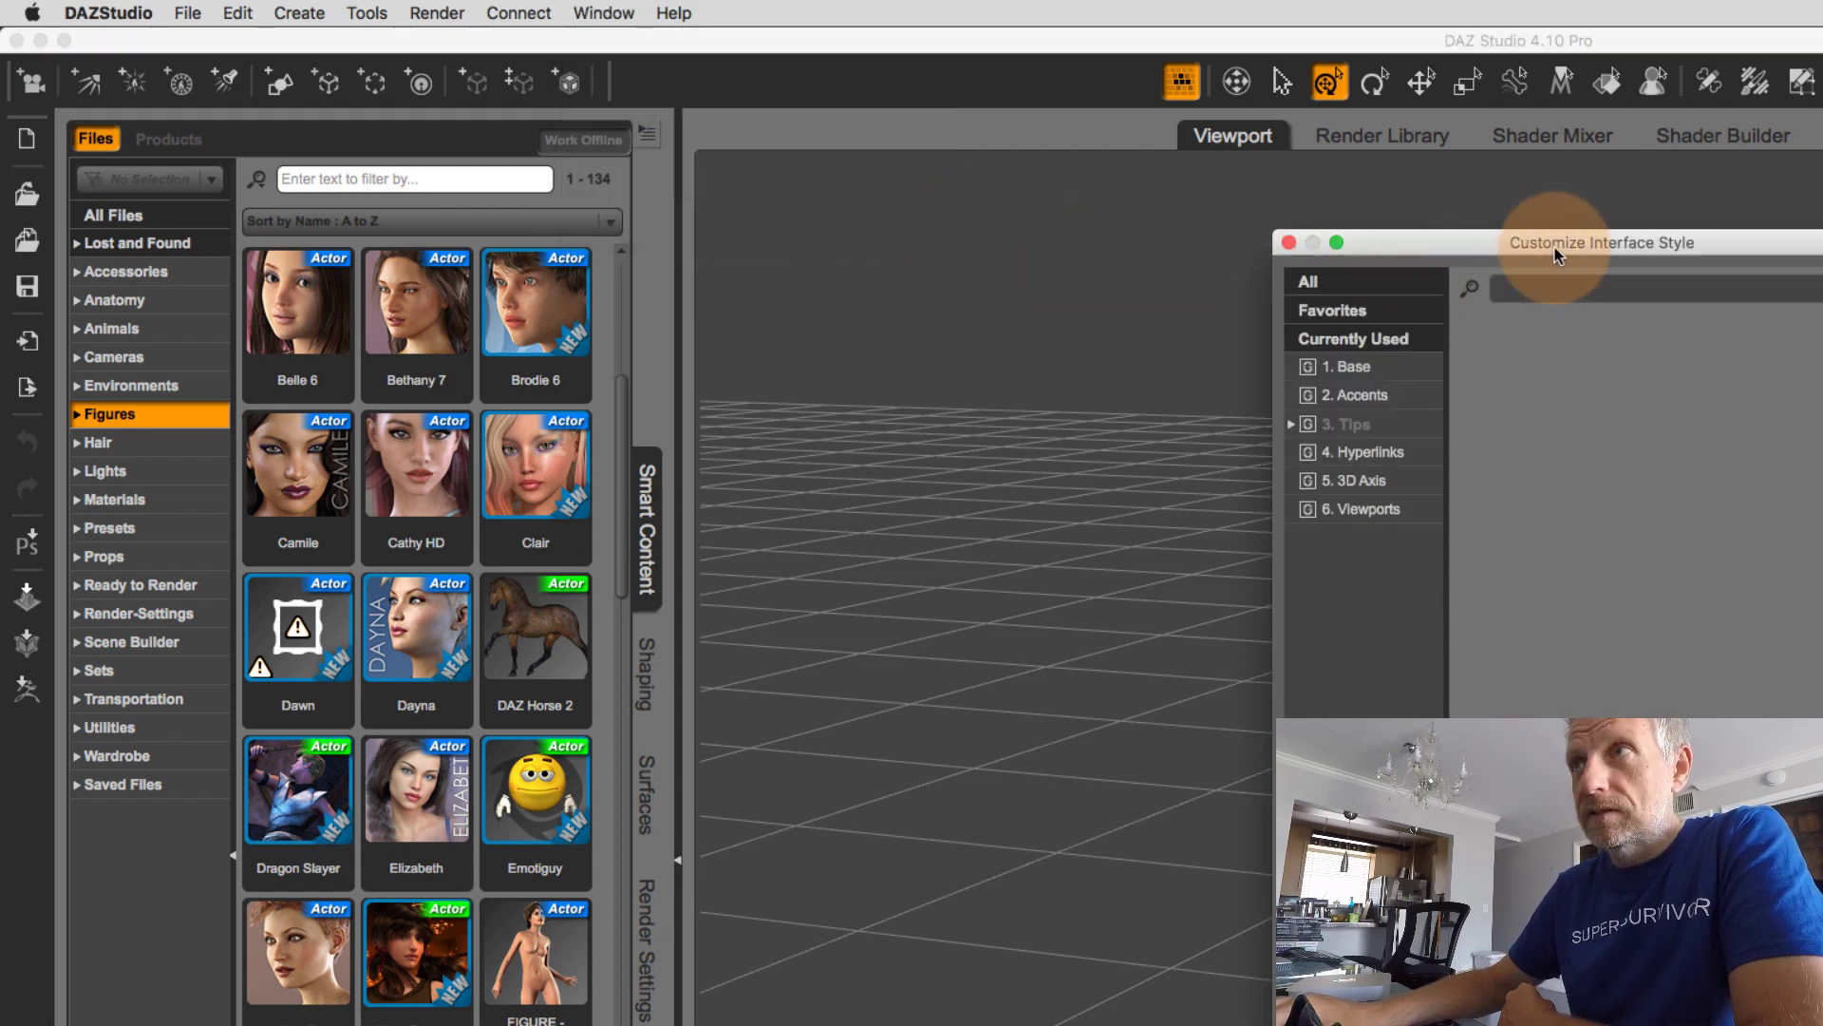
{"action": "left_click_drag", "start_coordinate": [1688, 246], "coordinate": [1429, 247]}
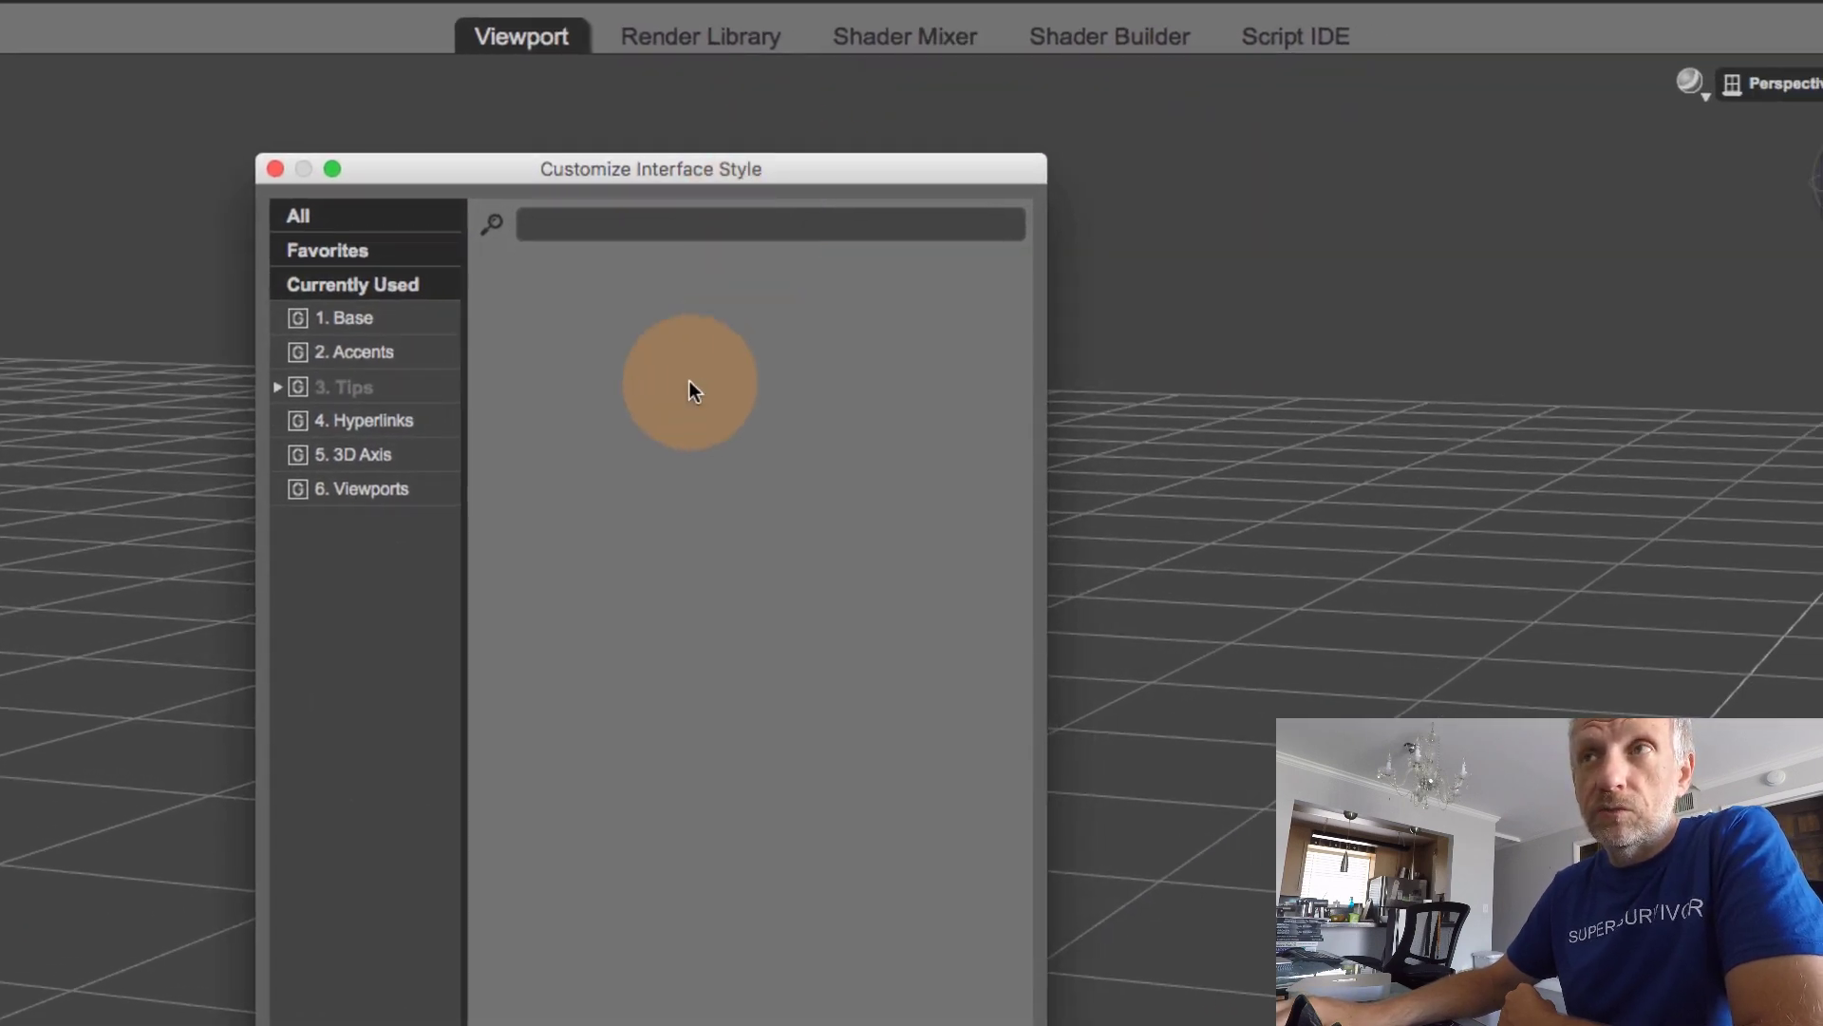
Browse the Base, Accents, Tips, Hyperlinks, 3D Axis and Viewports colour groups, ending on 3D Axis
{"action": "left_click", "coordinate": [409, 328]}
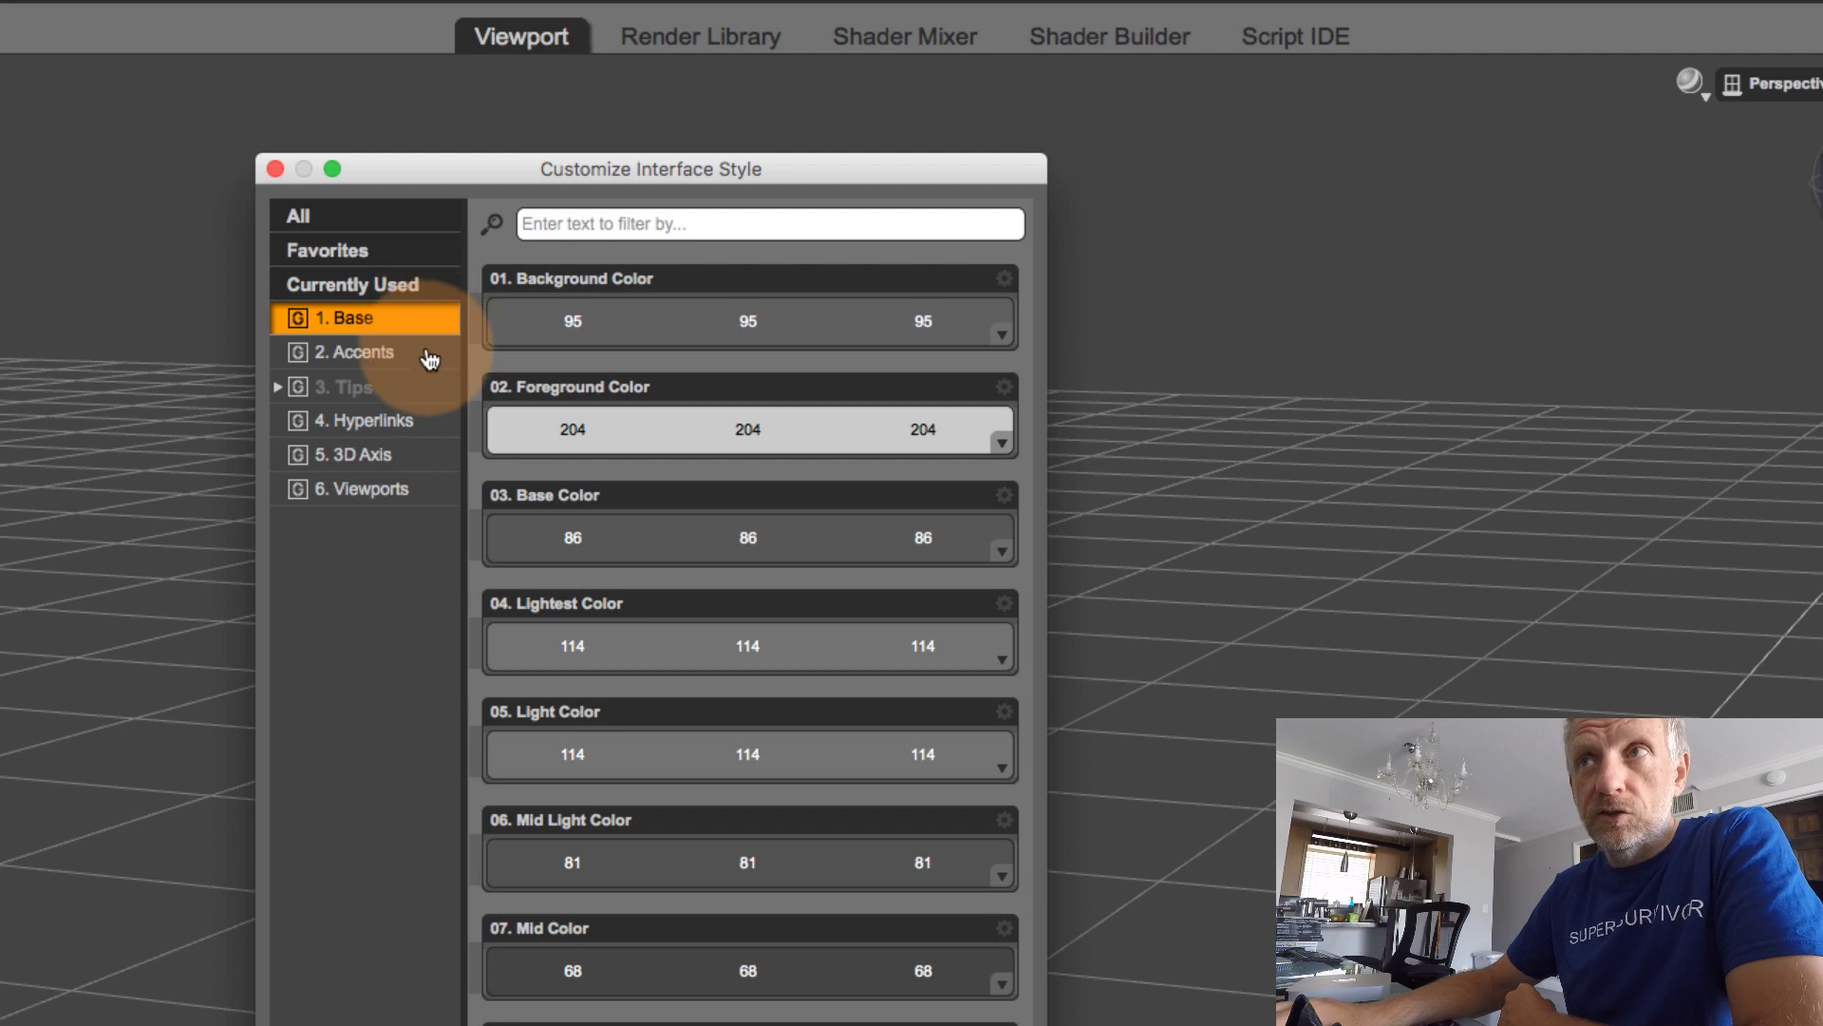
{"action": "left_click", "coordinate": [428, 356]}
{"action": "left_click", "coordinate": [432, 386]}
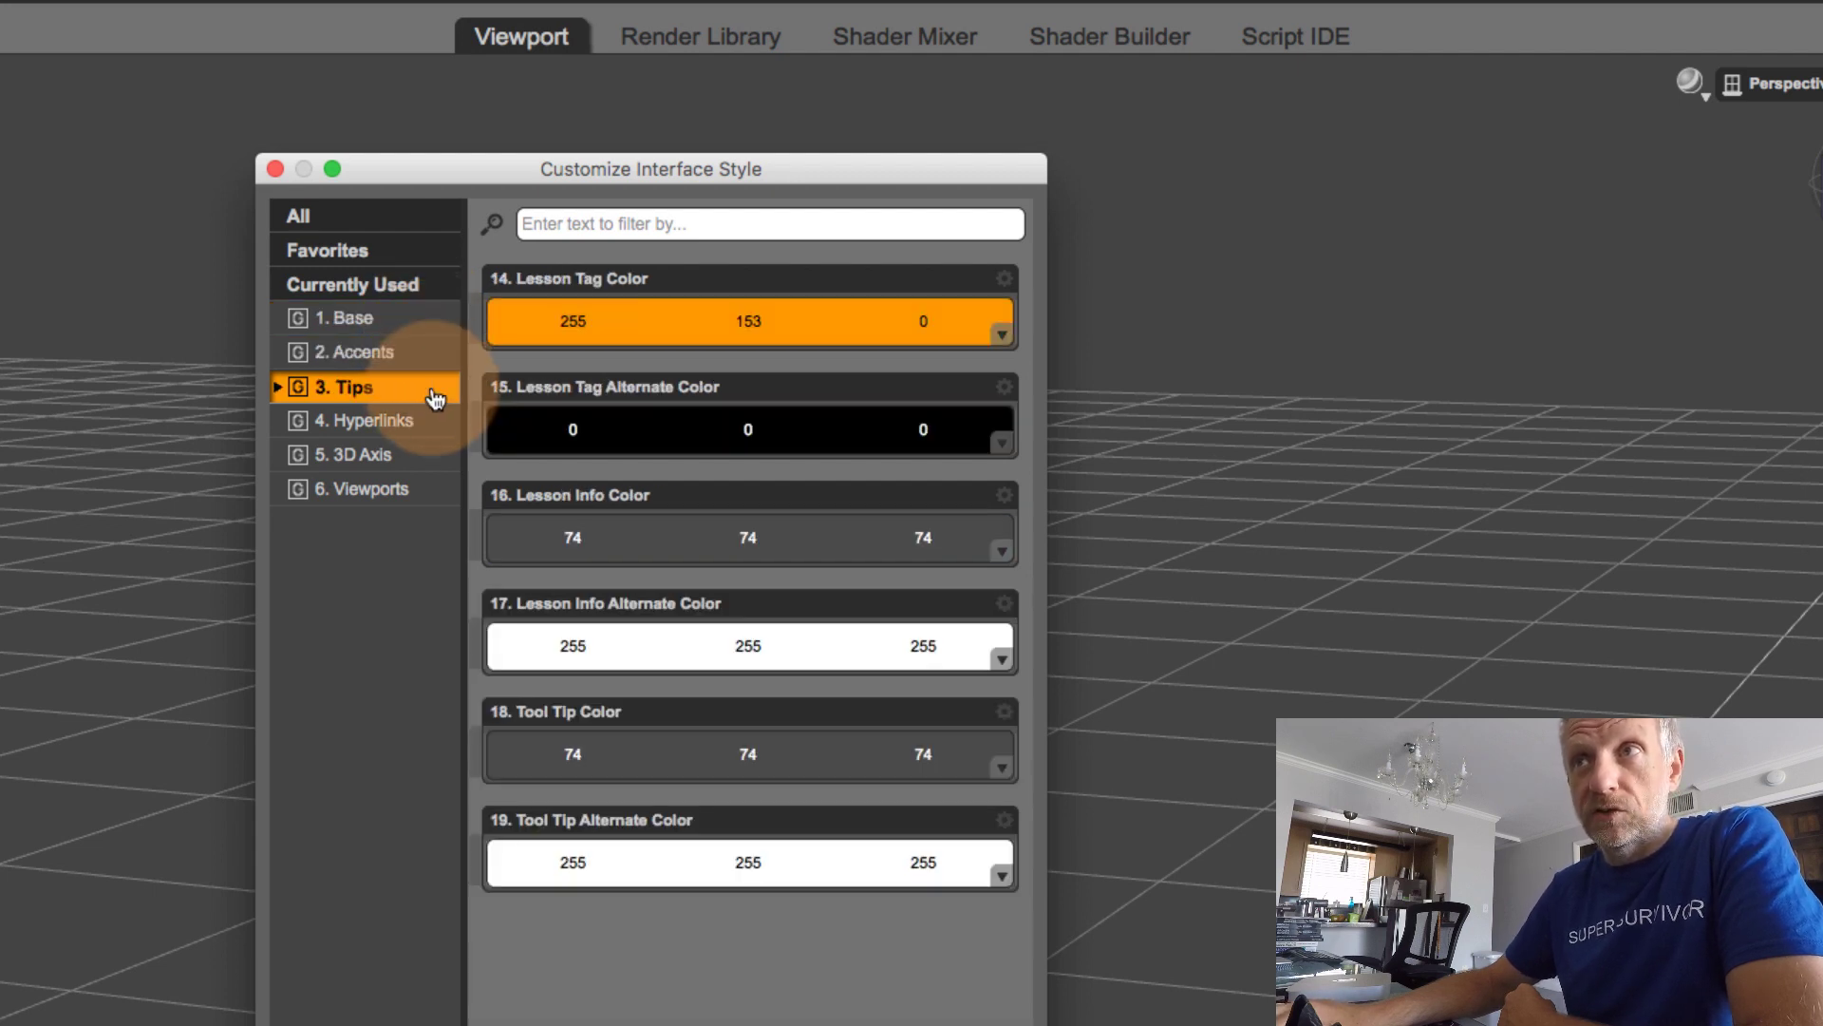
{"action": "left_click", "coordinate": [434, 423]}
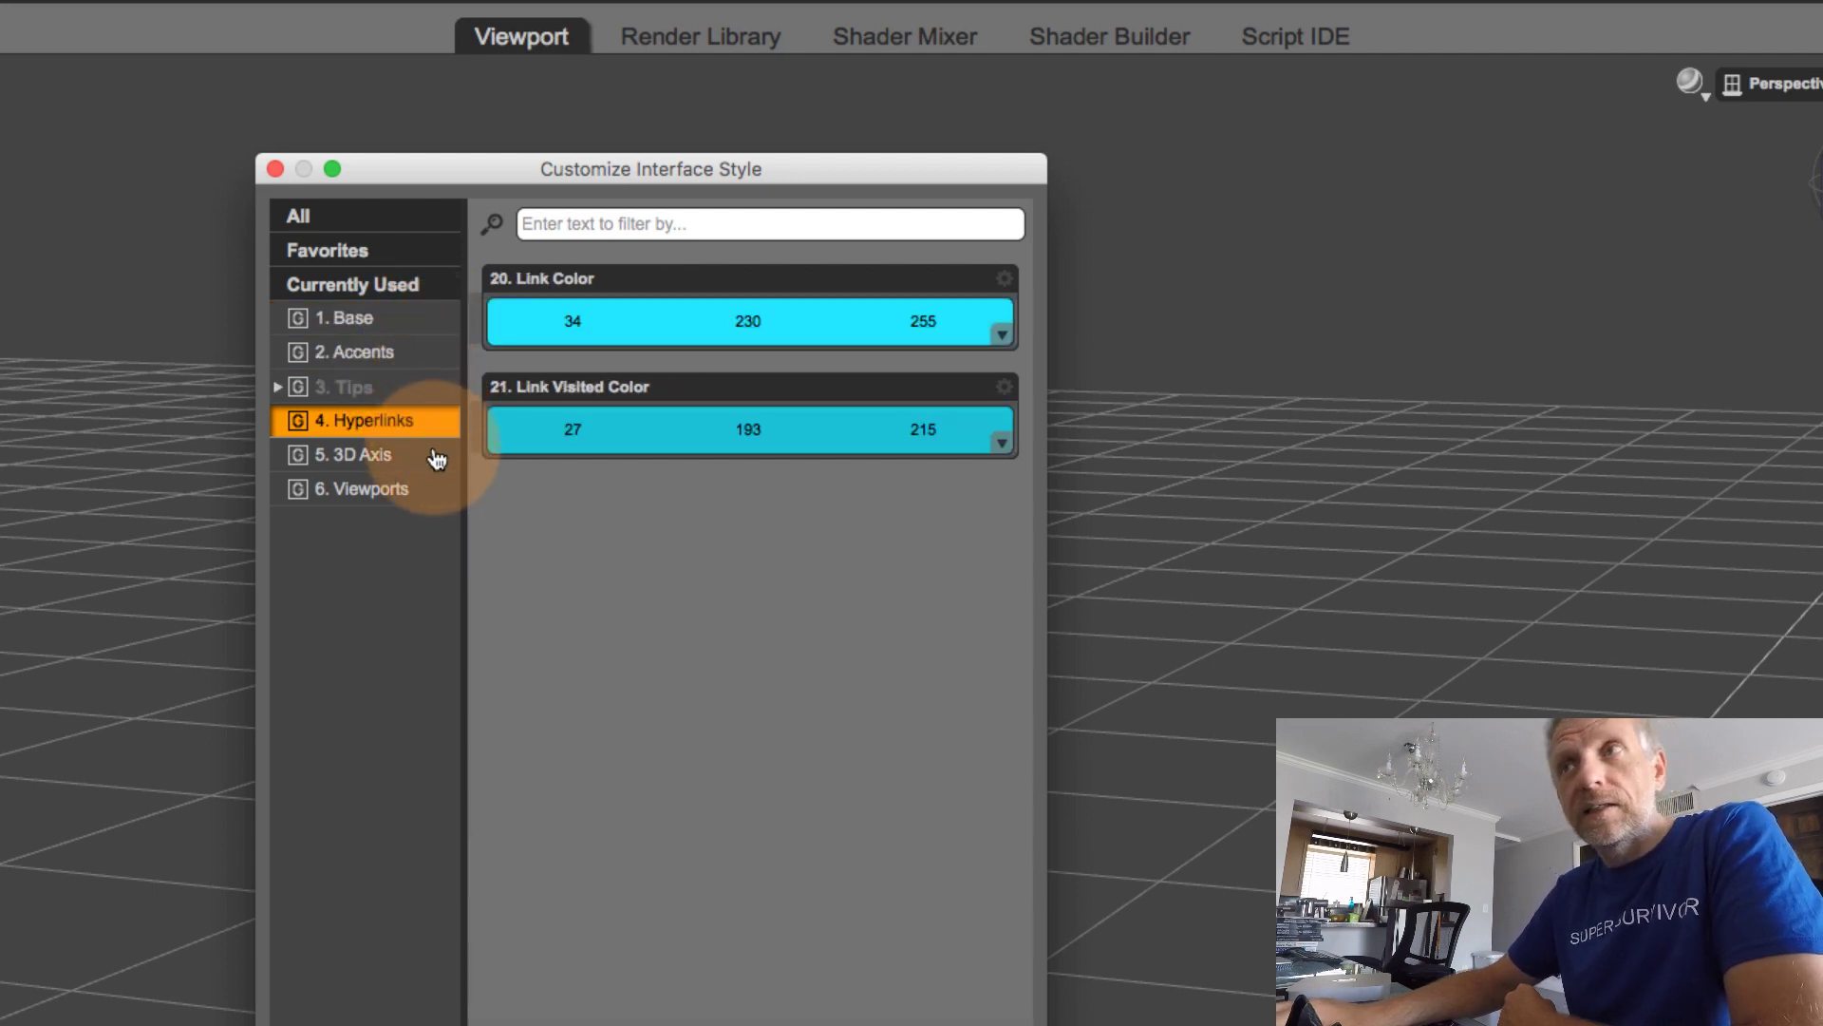
{"action": "left_click", "coordinate": [437, 458]}
{"action": "left_click", "coordinate": [438, 495]}
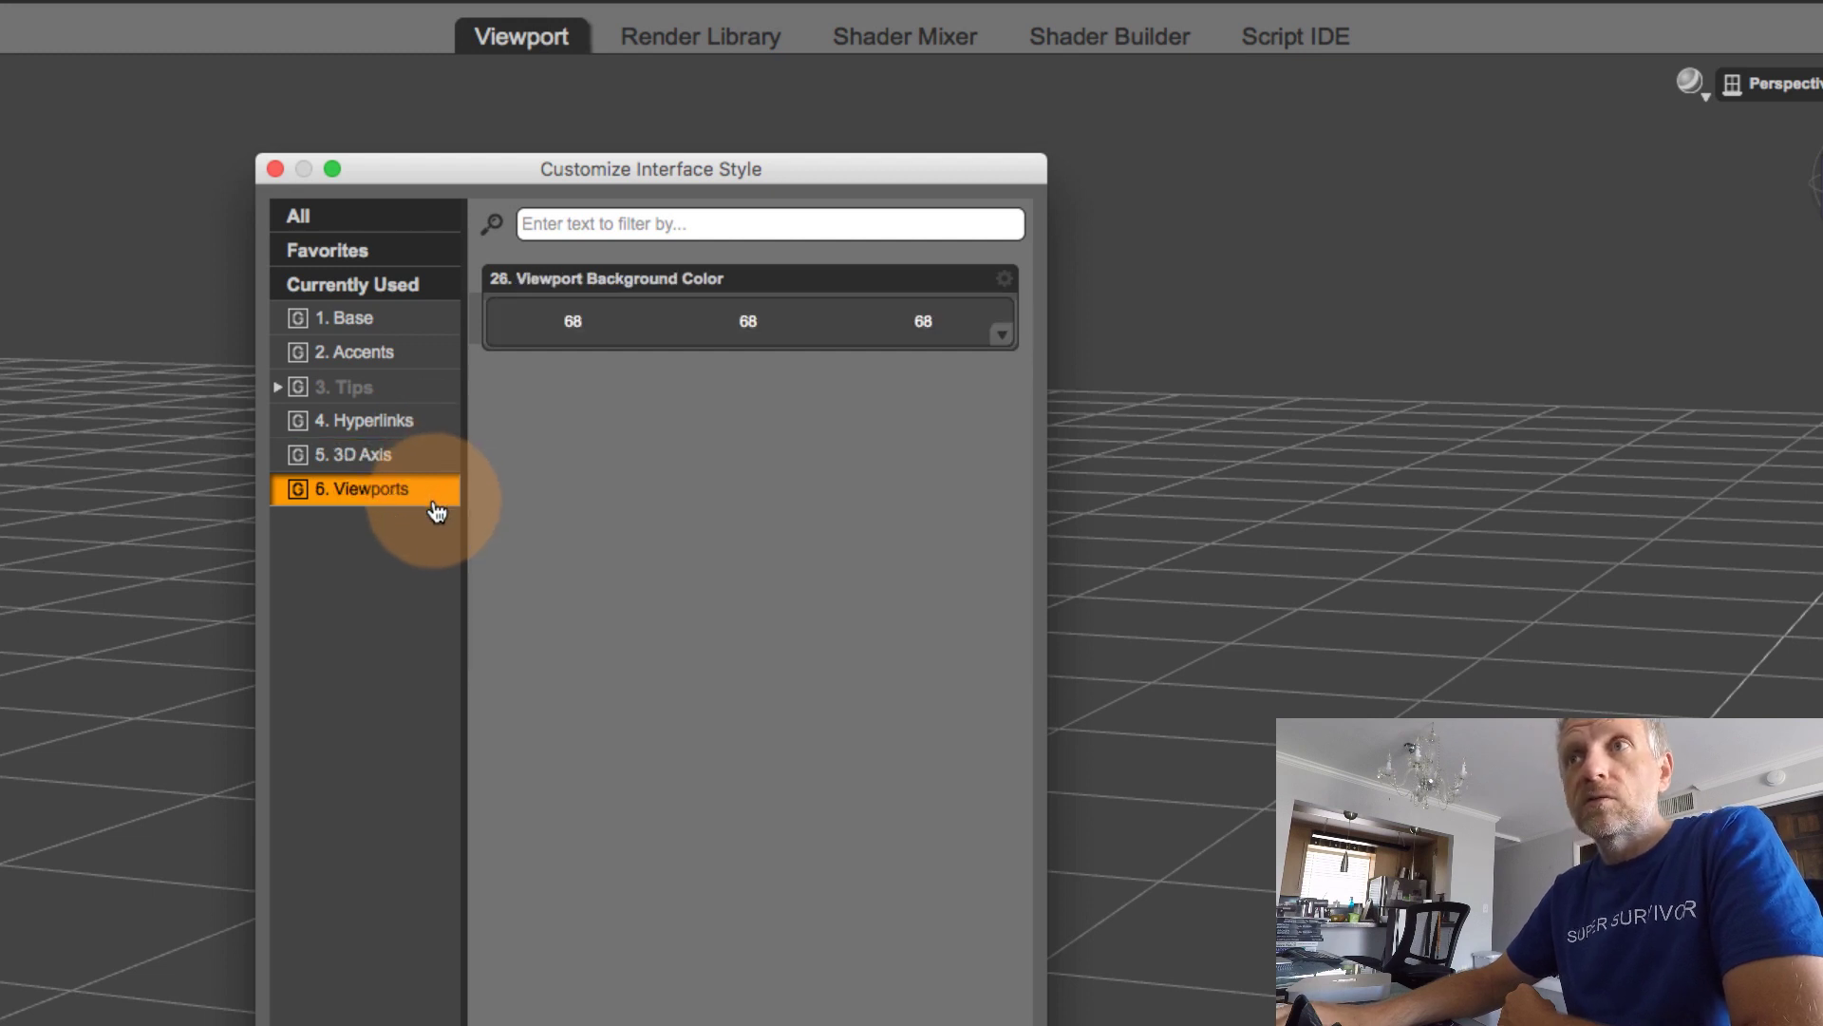
{"action": "left_click", "coordinate": [419, 460]}
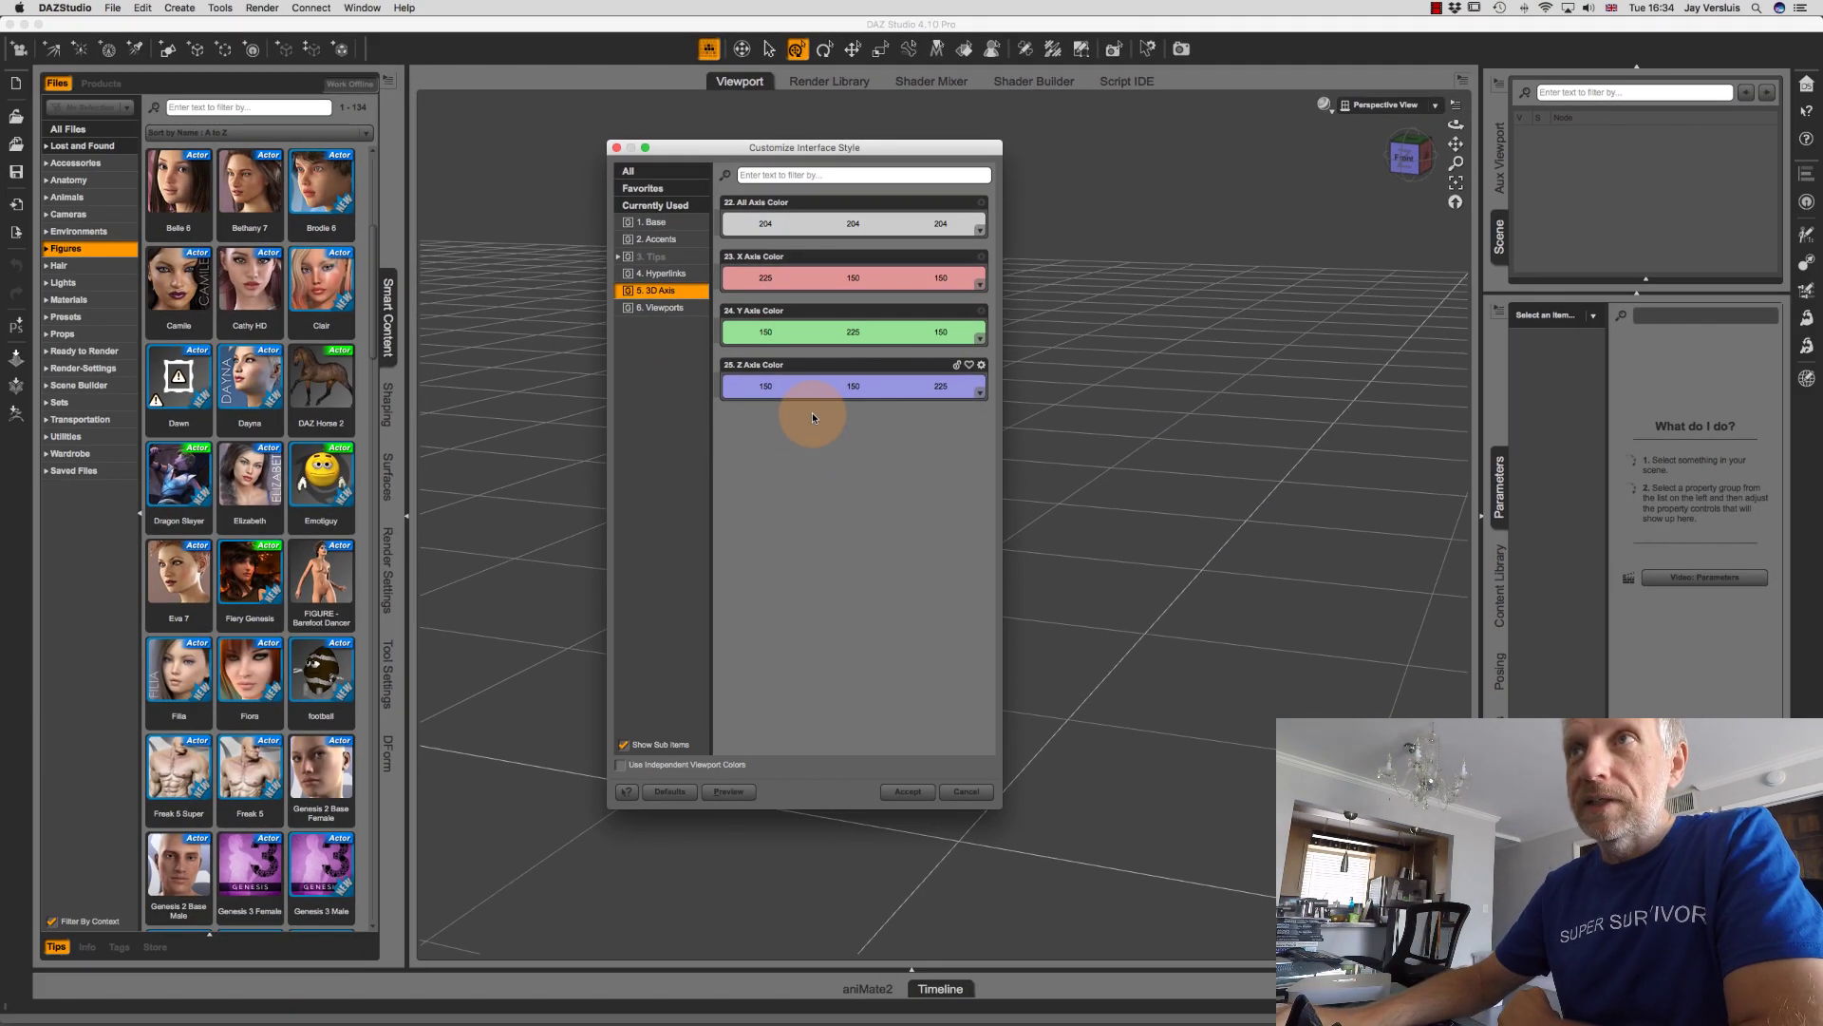
Close the customization dialog, preview Dark Street, then accept the Darkside style in Select Style
{"action": "left_click", "coordinate": [616, 147]}
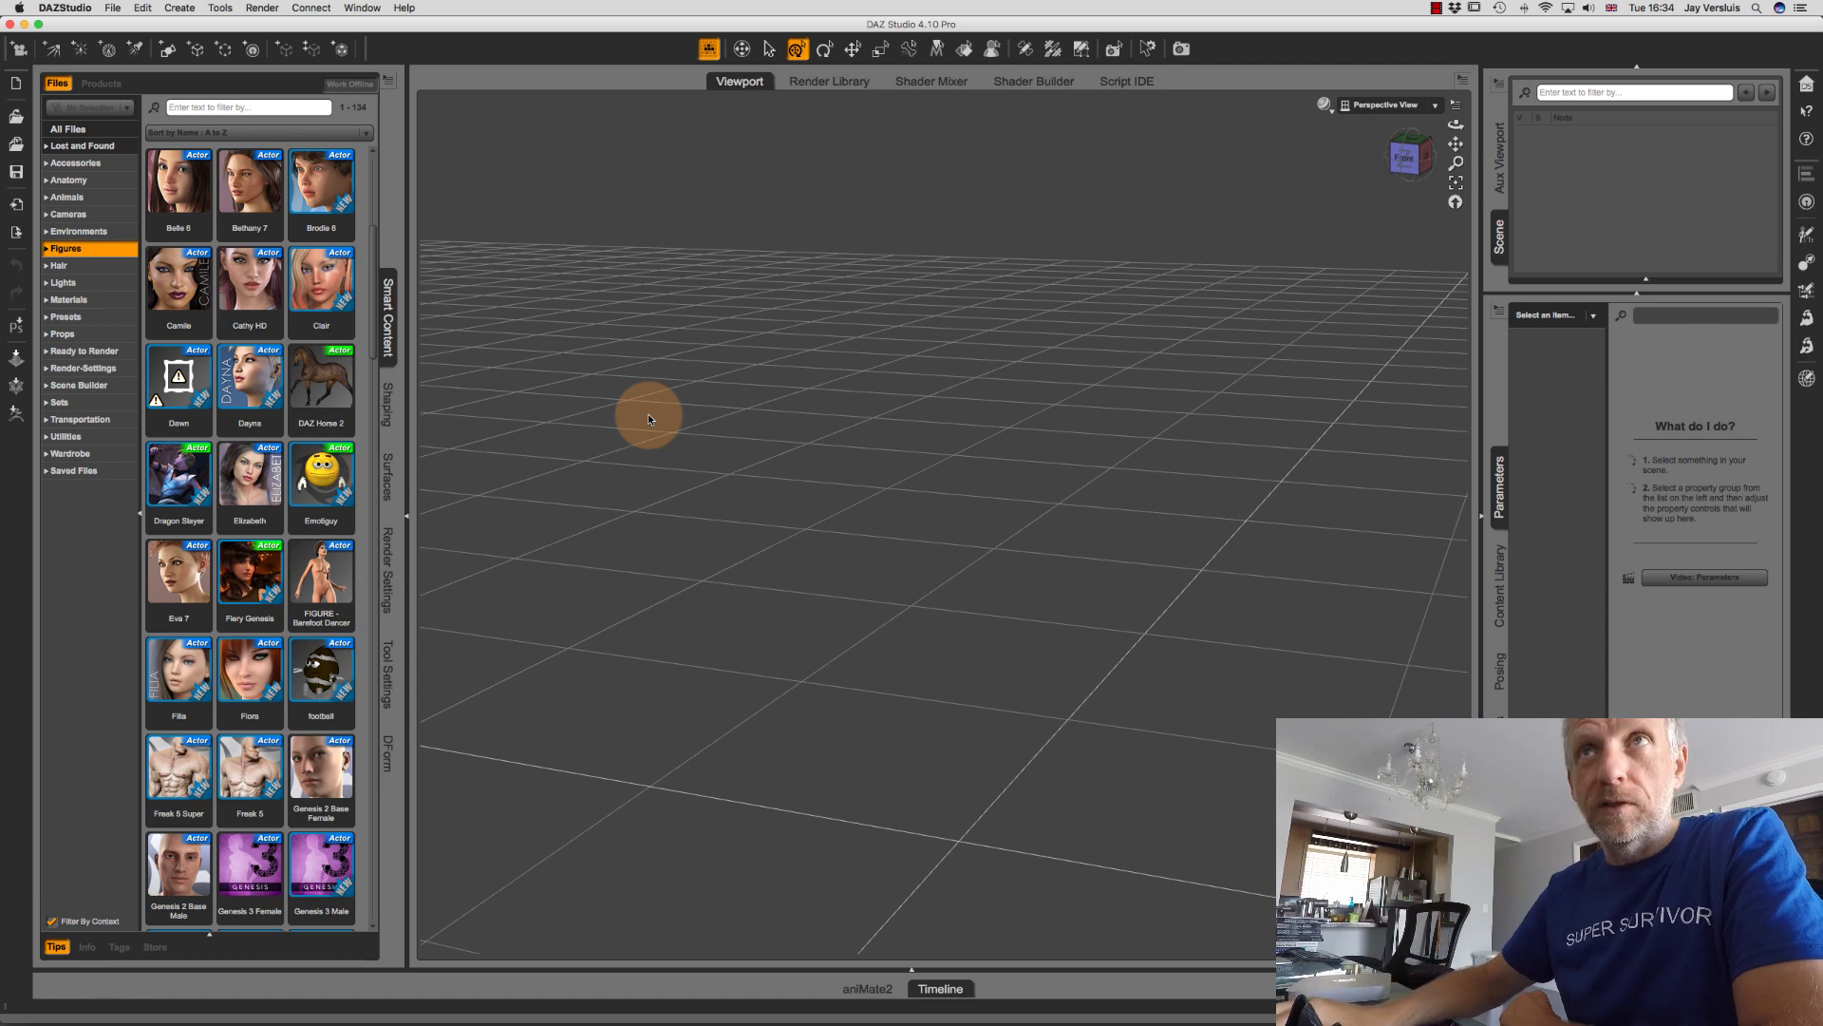
{"action": "left_click", "coordinate": [365, 8]}
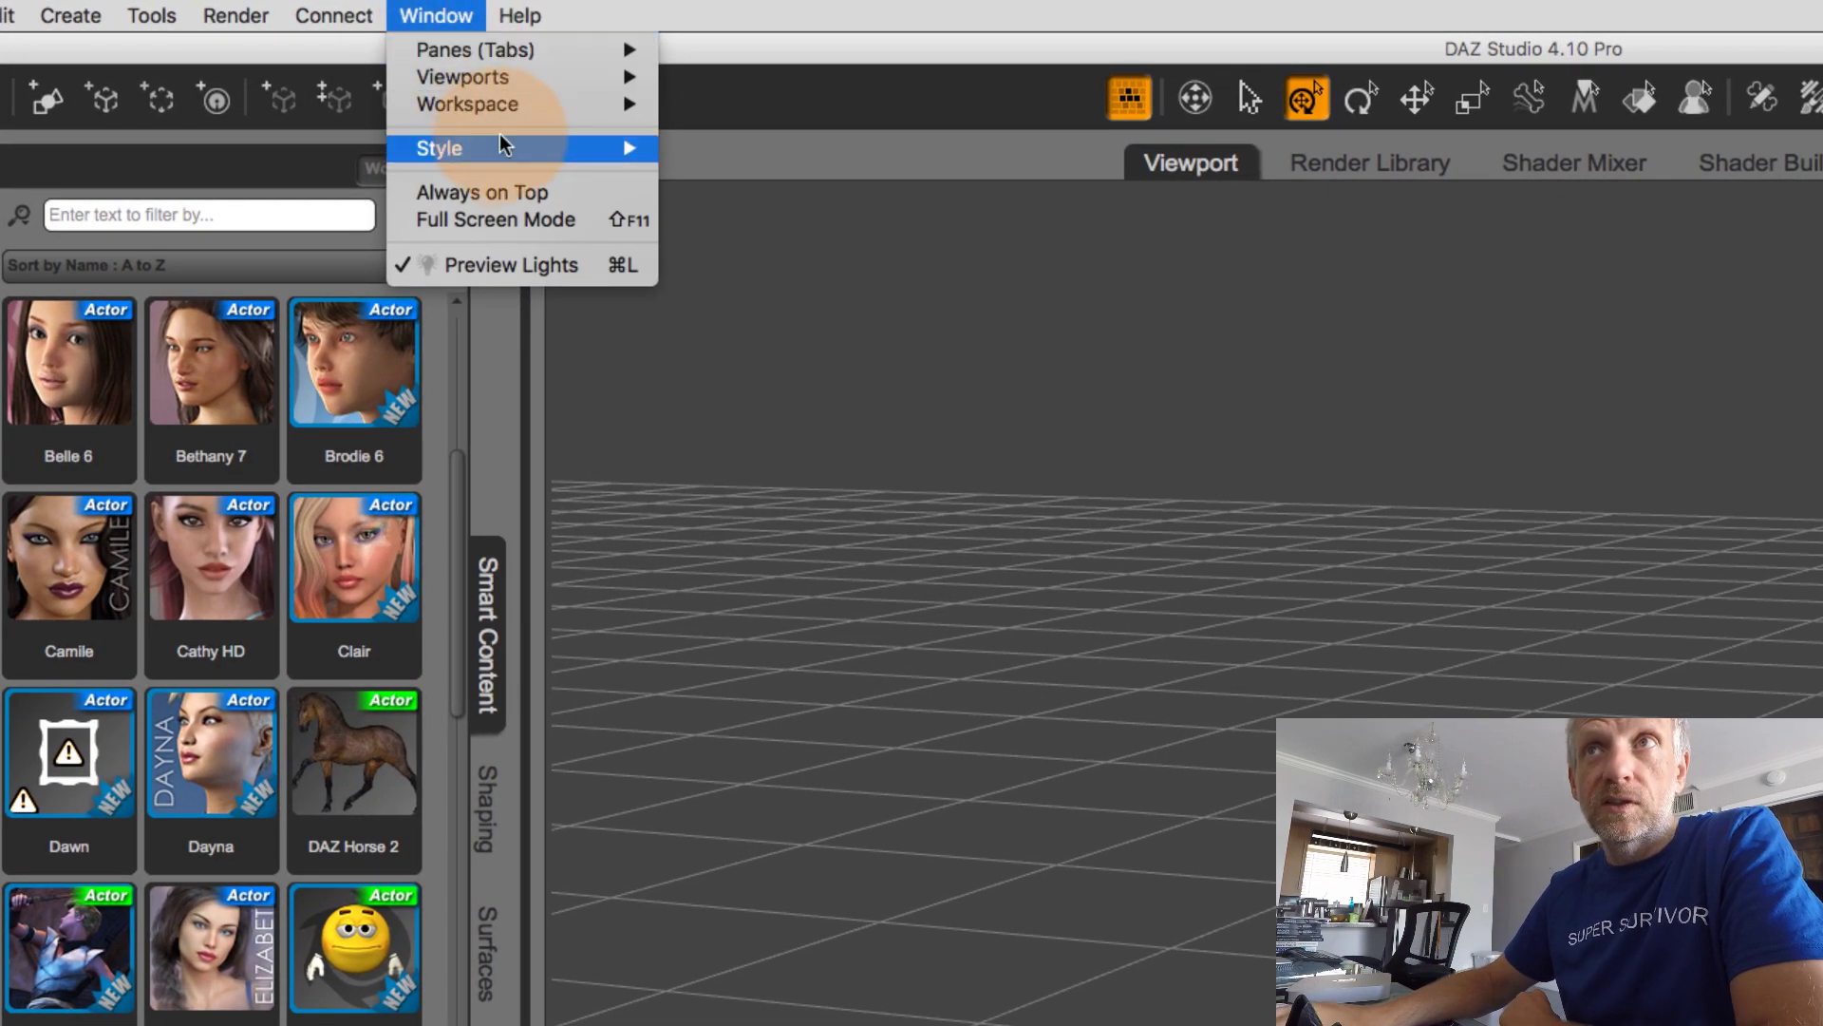
{"action": "mouse_move", "coordinate": [500, 139]}
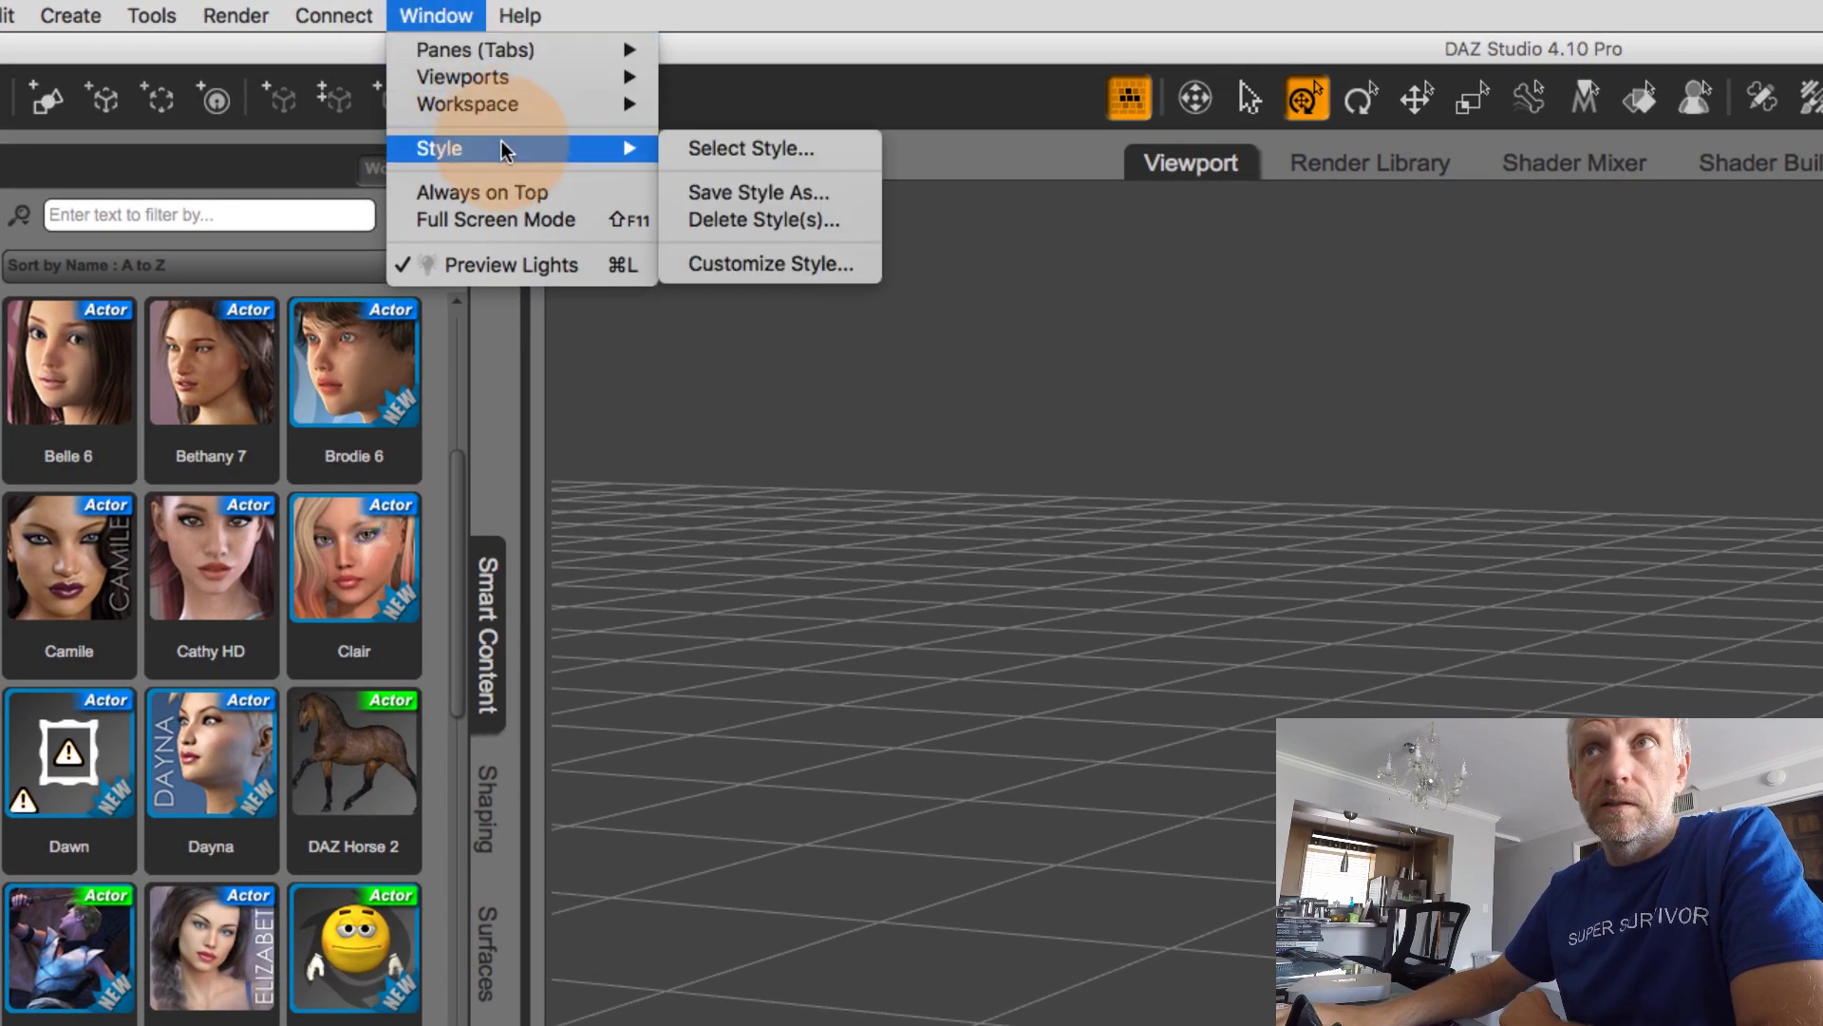
{"action": "left_click", "coordinate": [828, 149]}
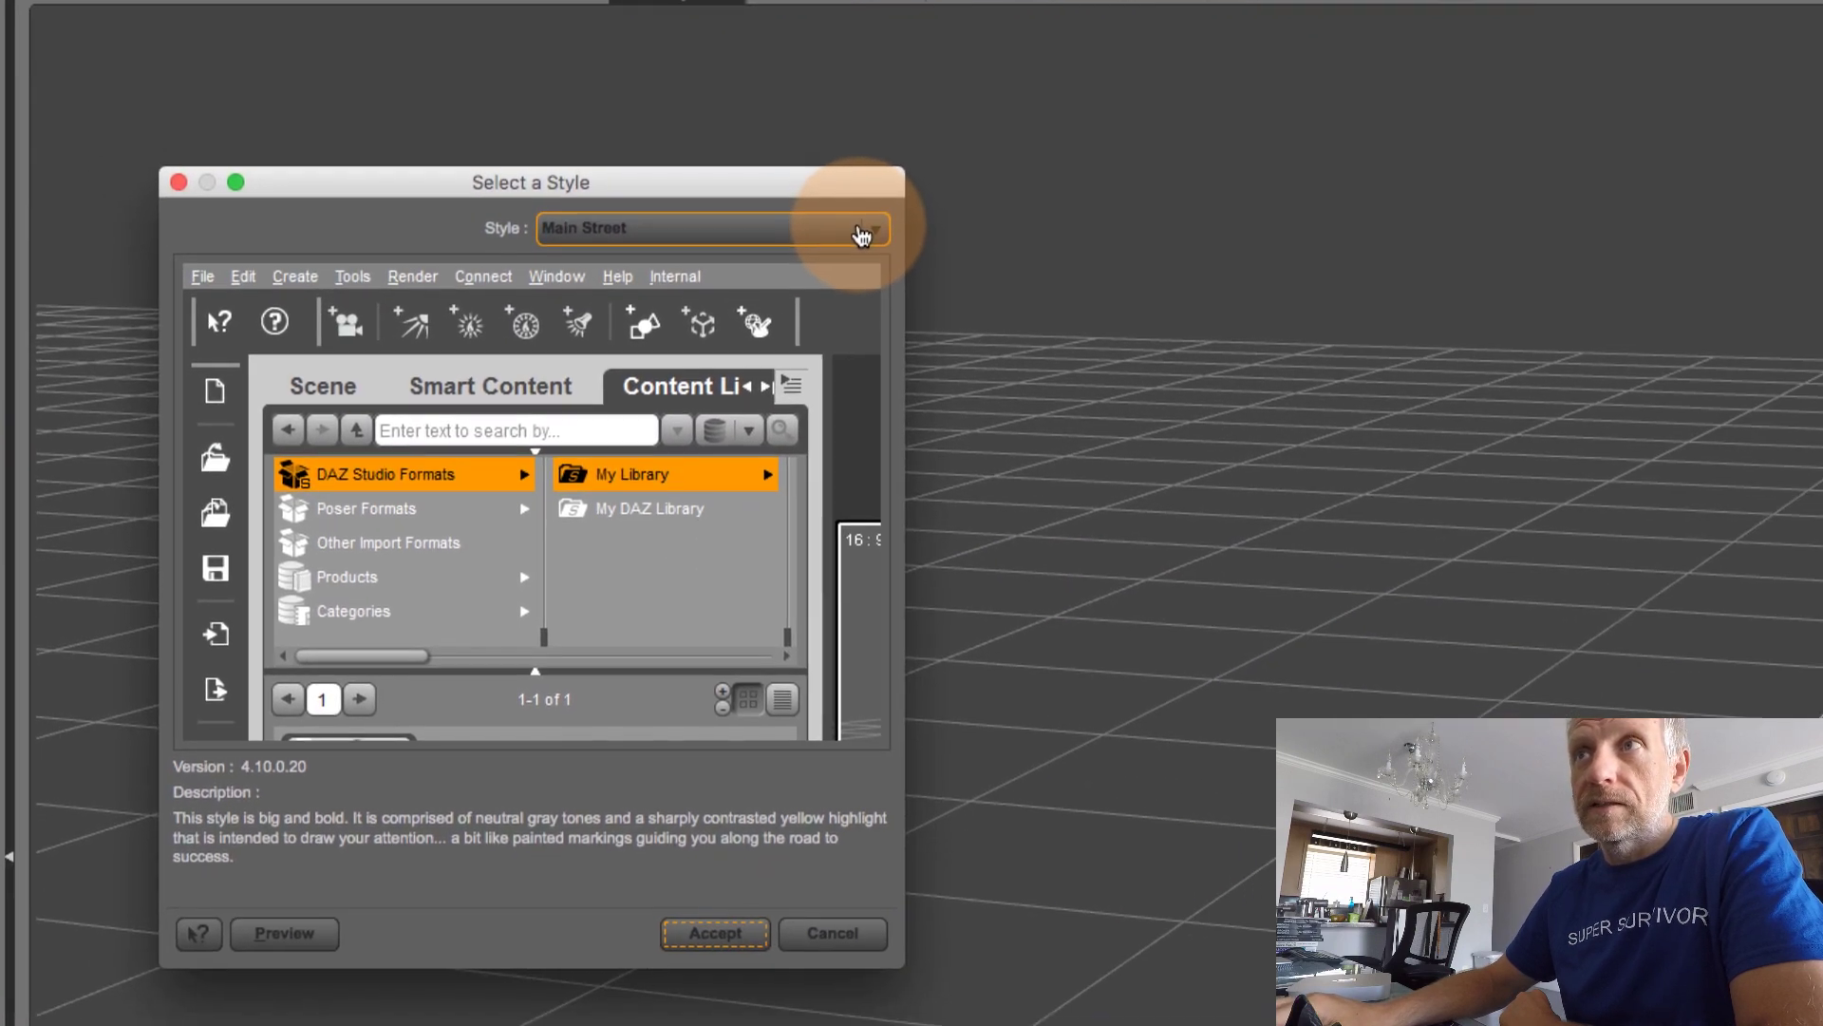
{"action": "left_click", "coordinate": [862, 235]}
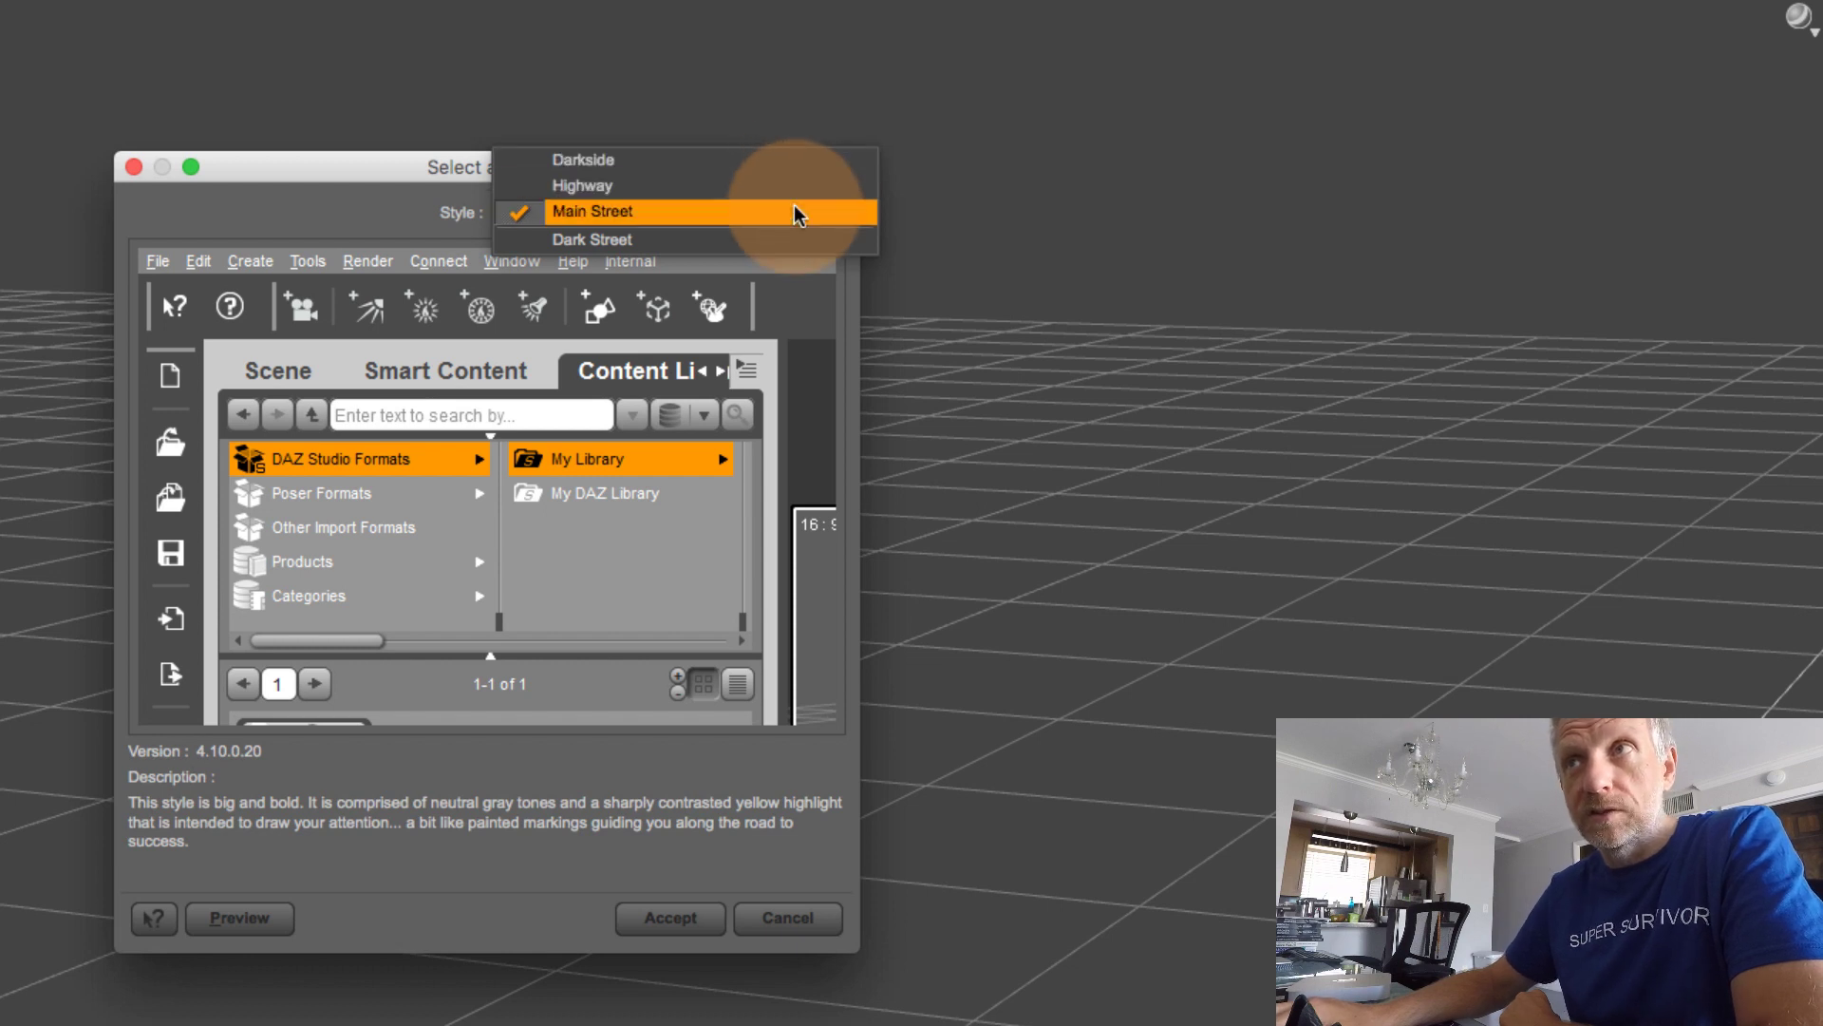
{"action": "left_click", "coordinate": [710, 240]}
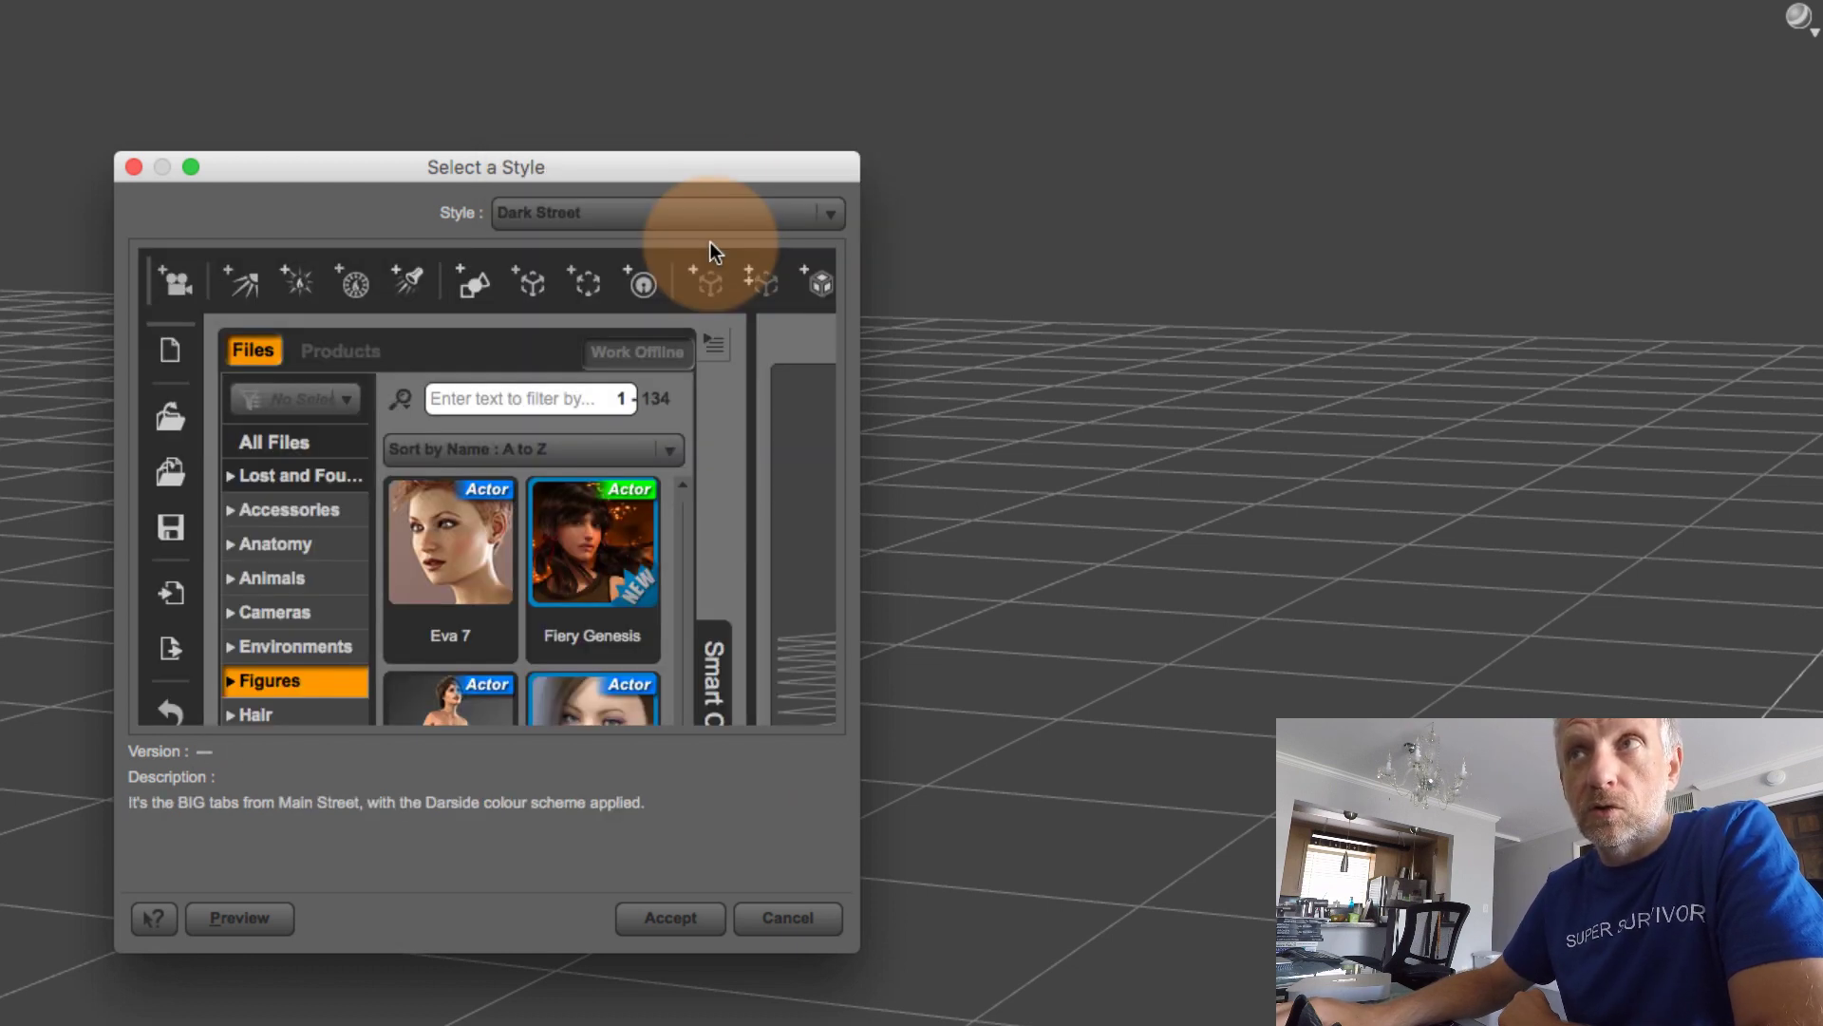
{"action": "left_click", "coordinate": [794, 210]}
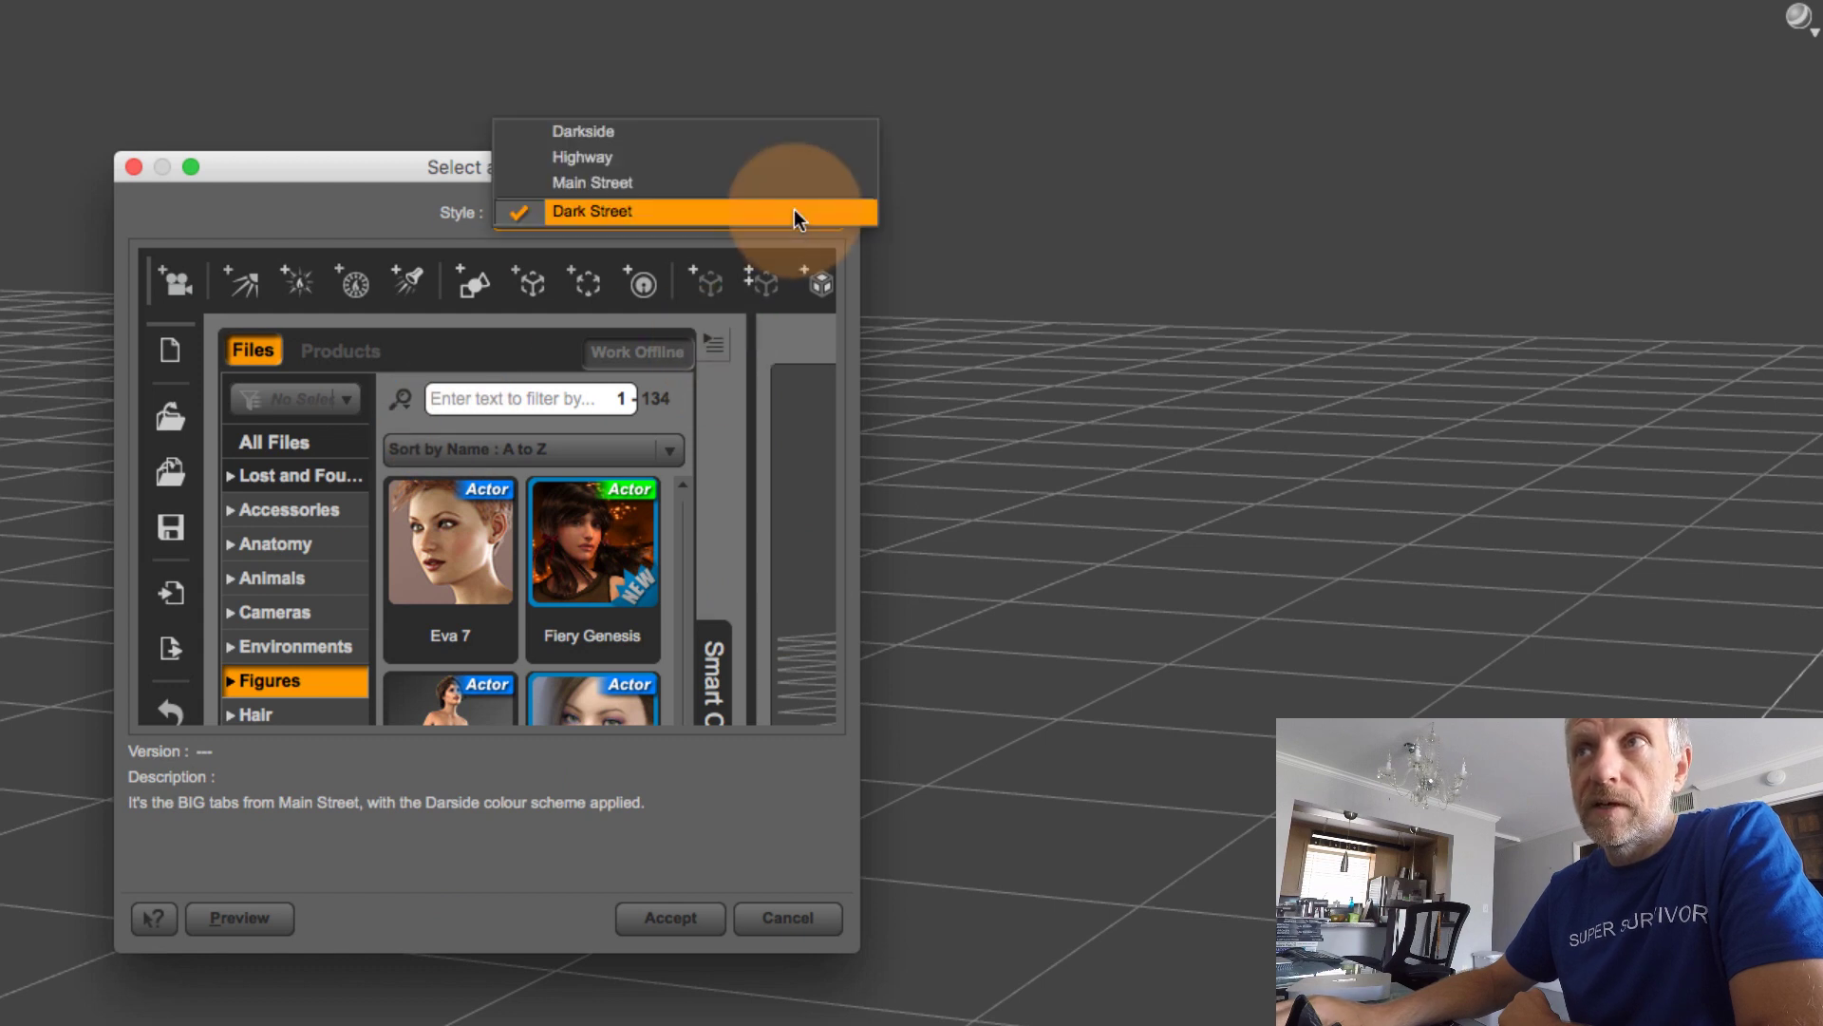
{"action": "left_click", "coordinate": [773, 146]}
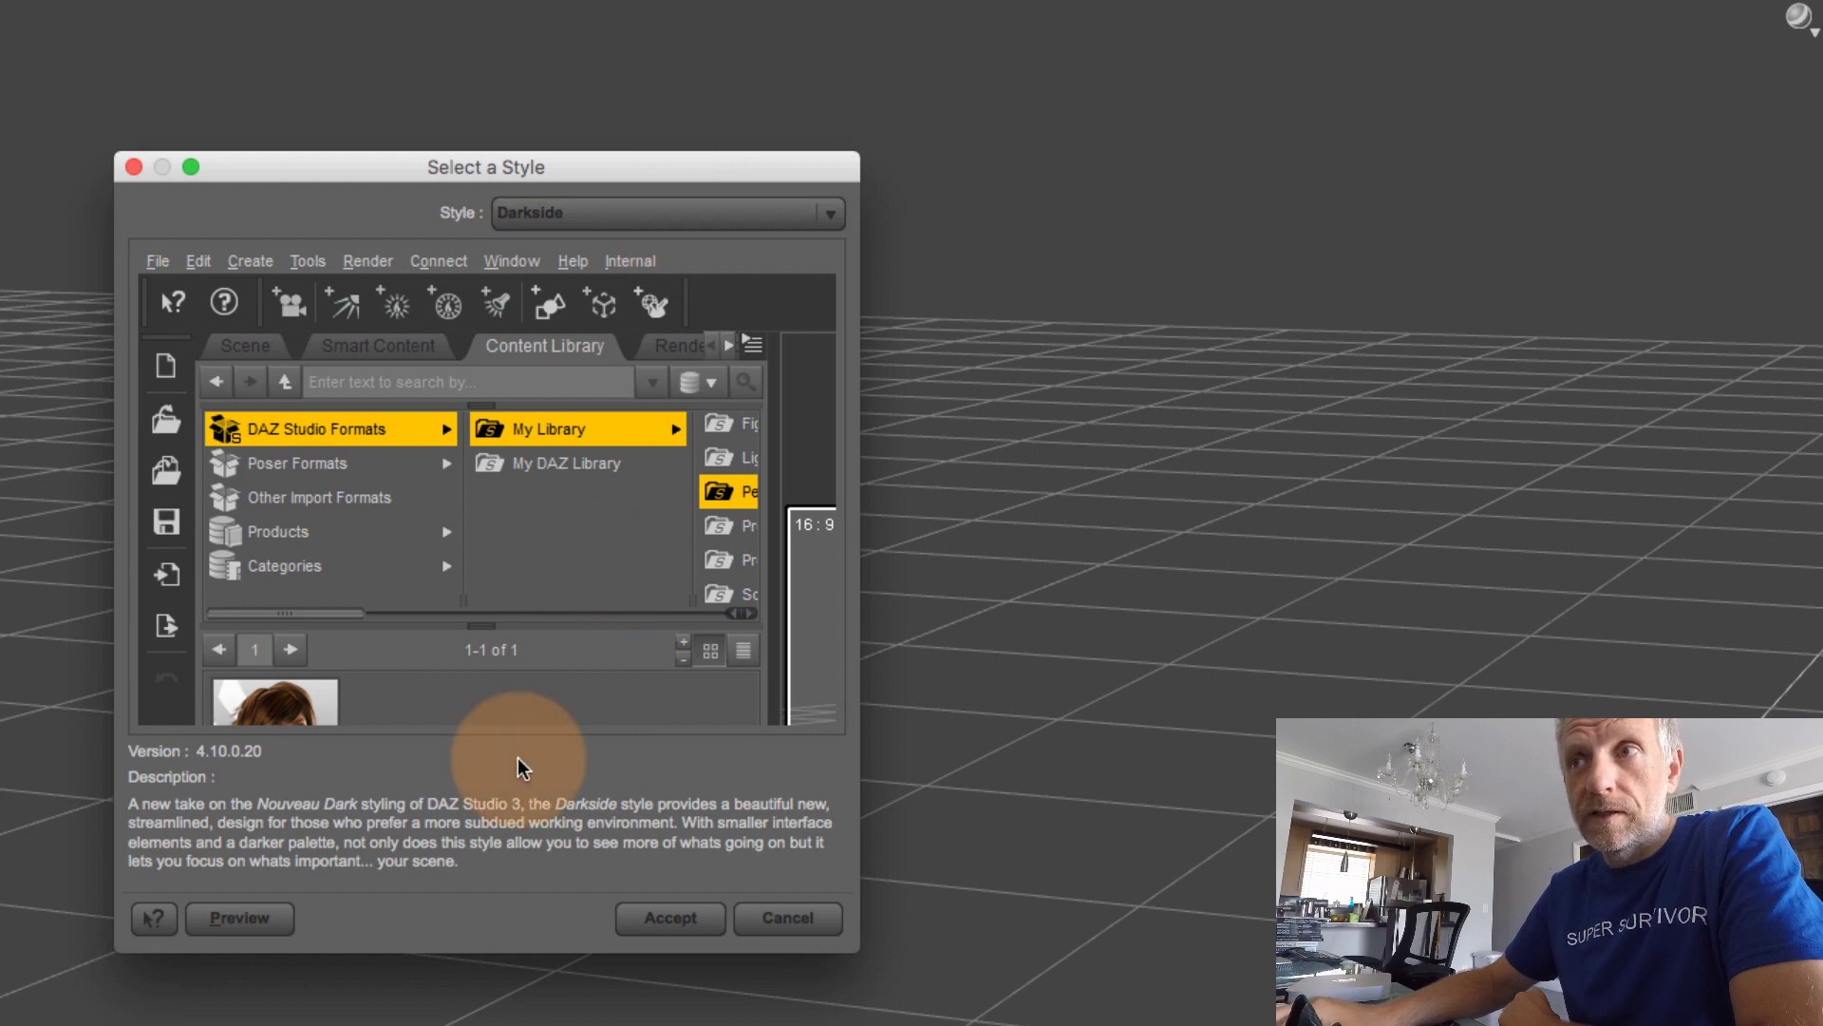
{"action": "left_click", "coordinate": [671, 918]}
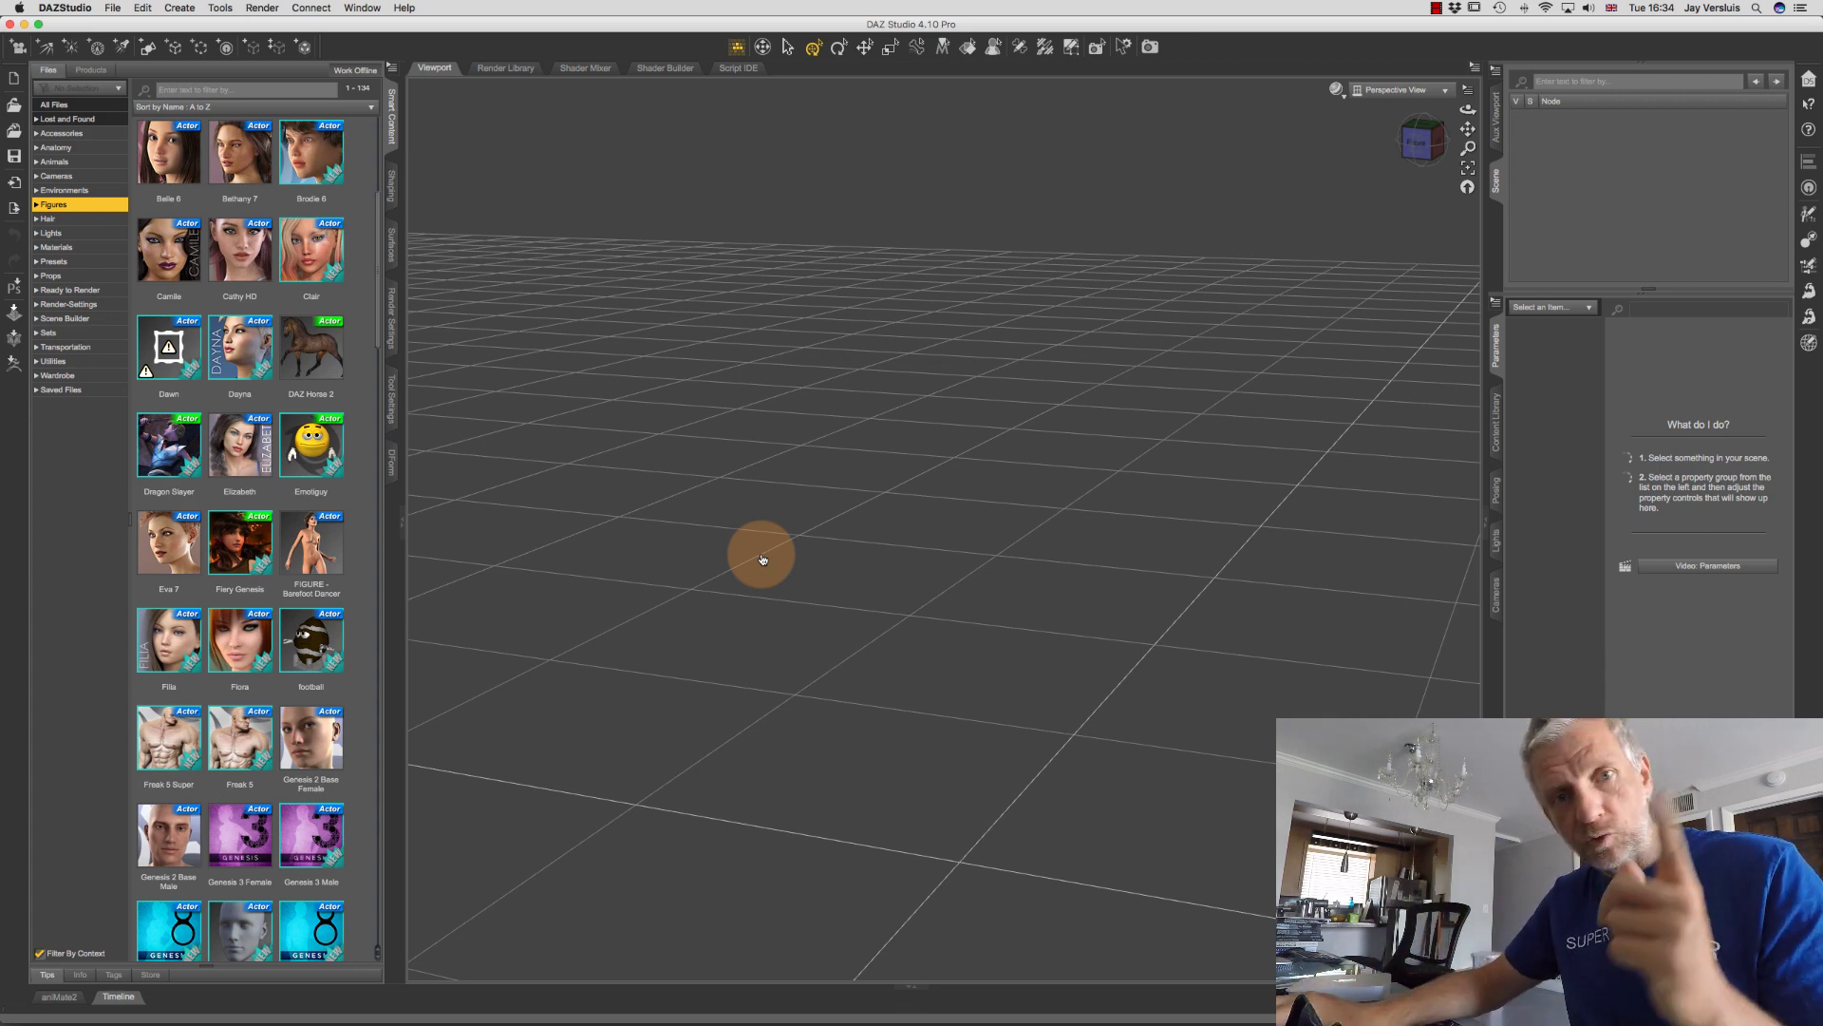
Open Customize Style on the Base group and screenshot its colour values
{"action": "left_click", "coordinate": [229, 7]}
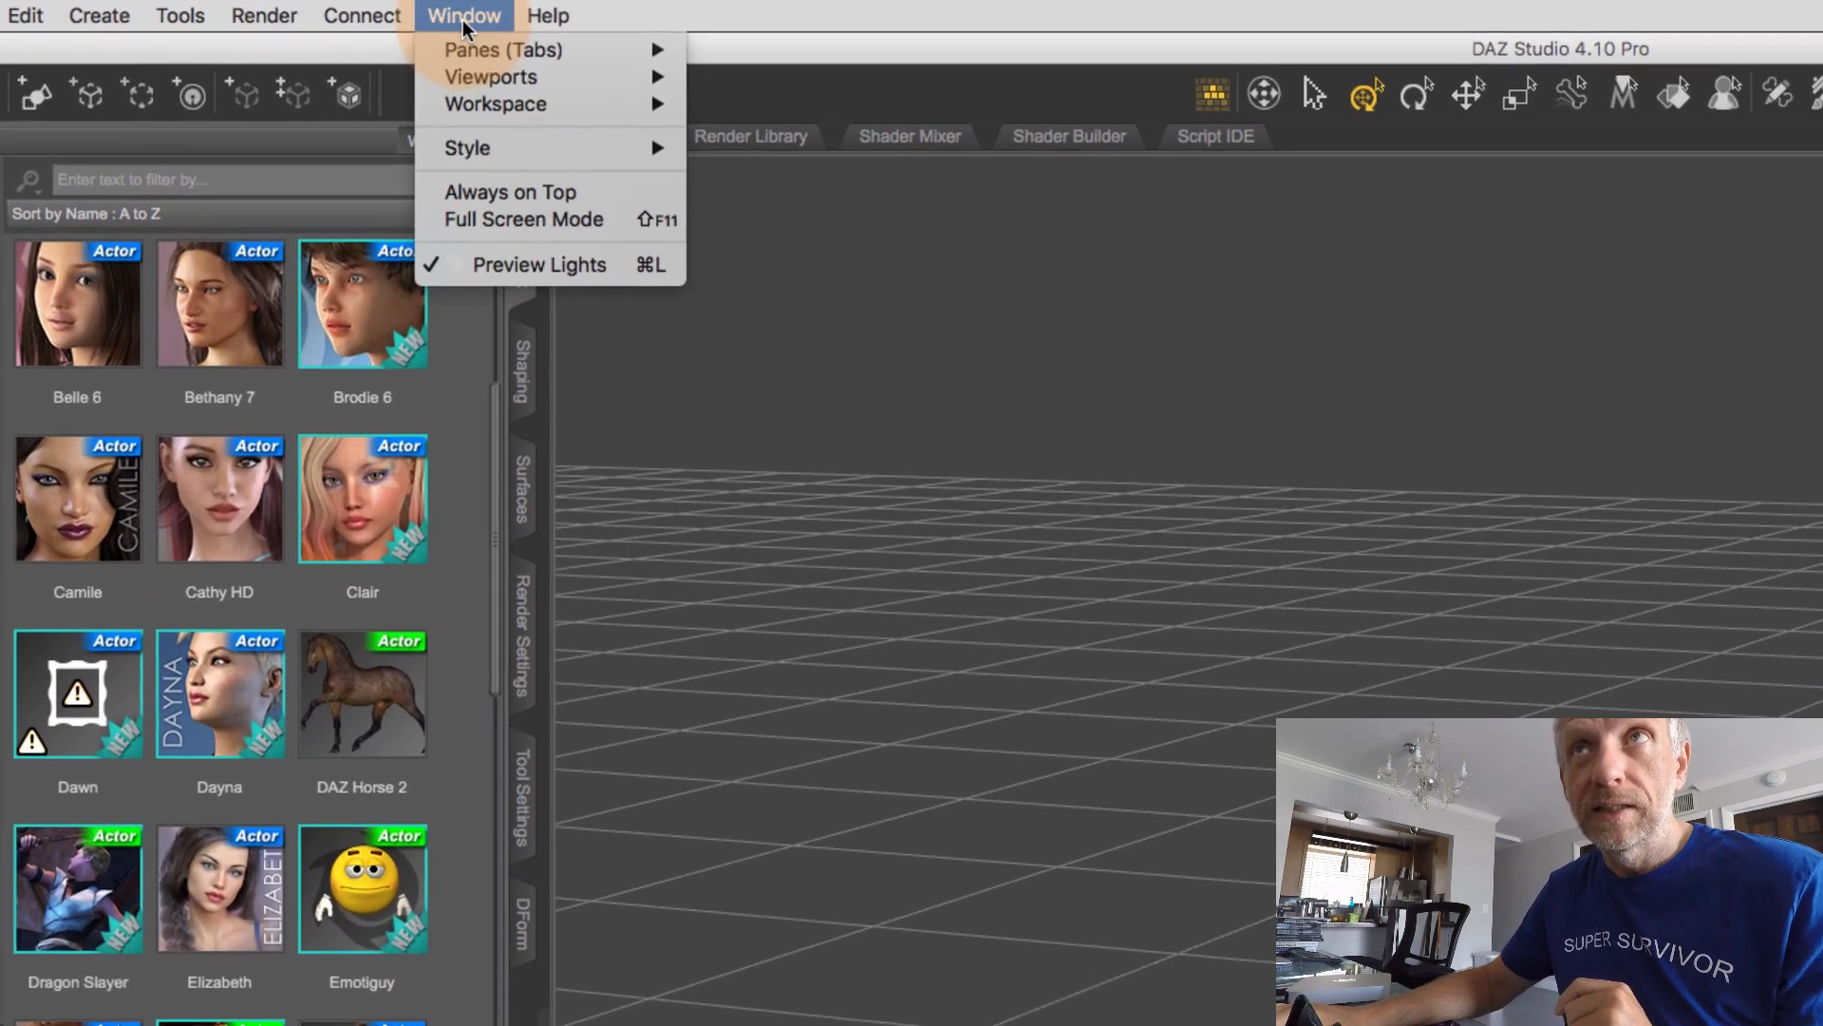
{"action": "mouse_move", "coordinate": [531, 148]}
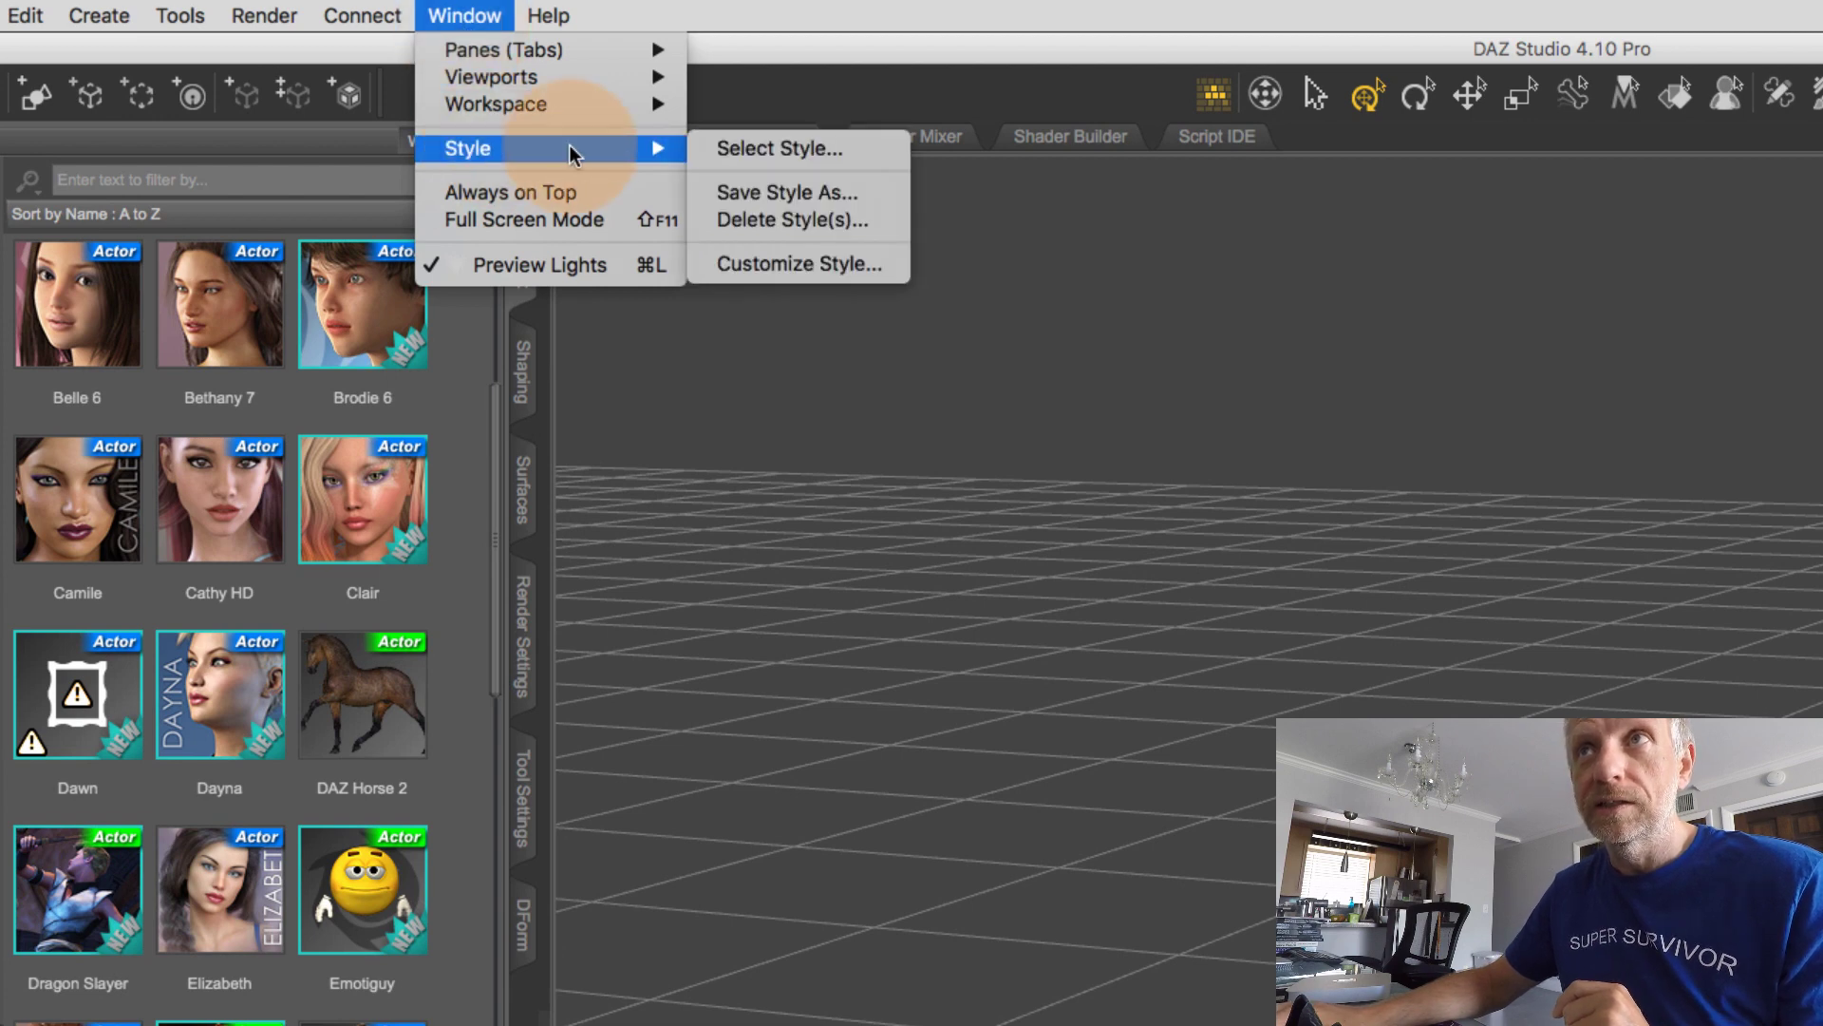
{"action": "left_click", "coordinate": [852, 271]}
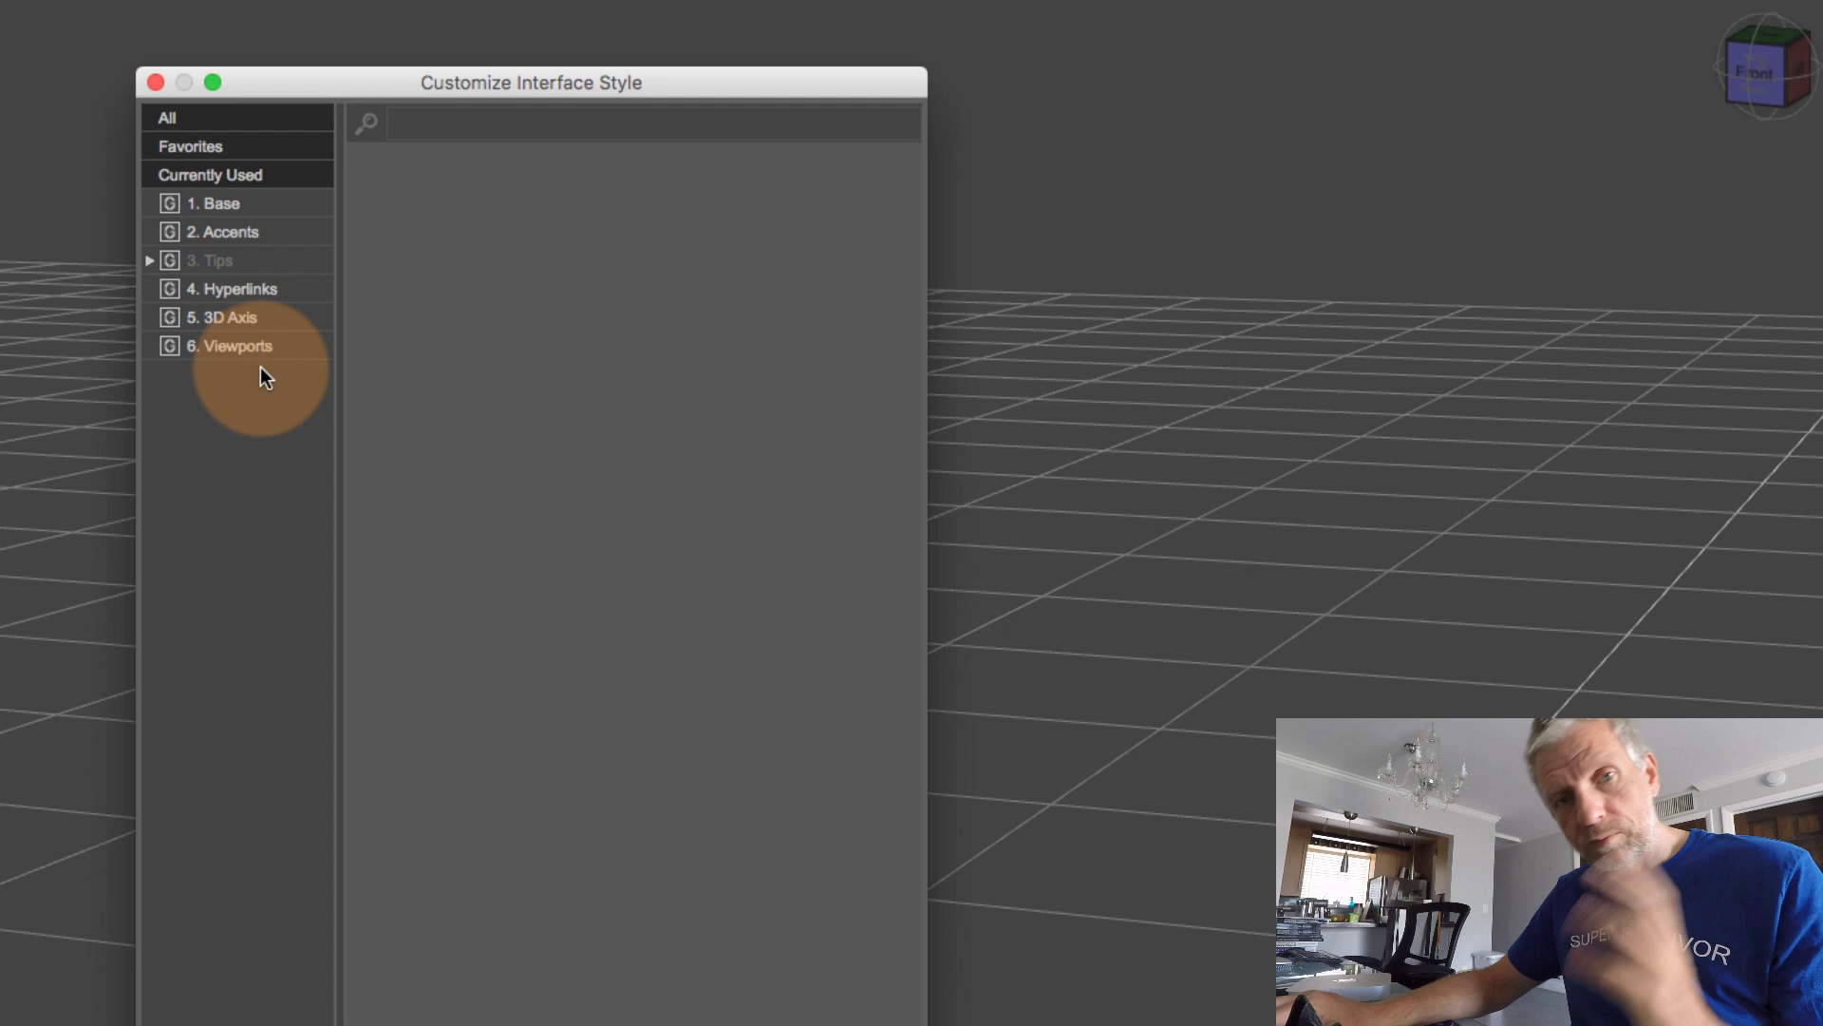
{"action": "left_click", "coordinate": [265, 207]}
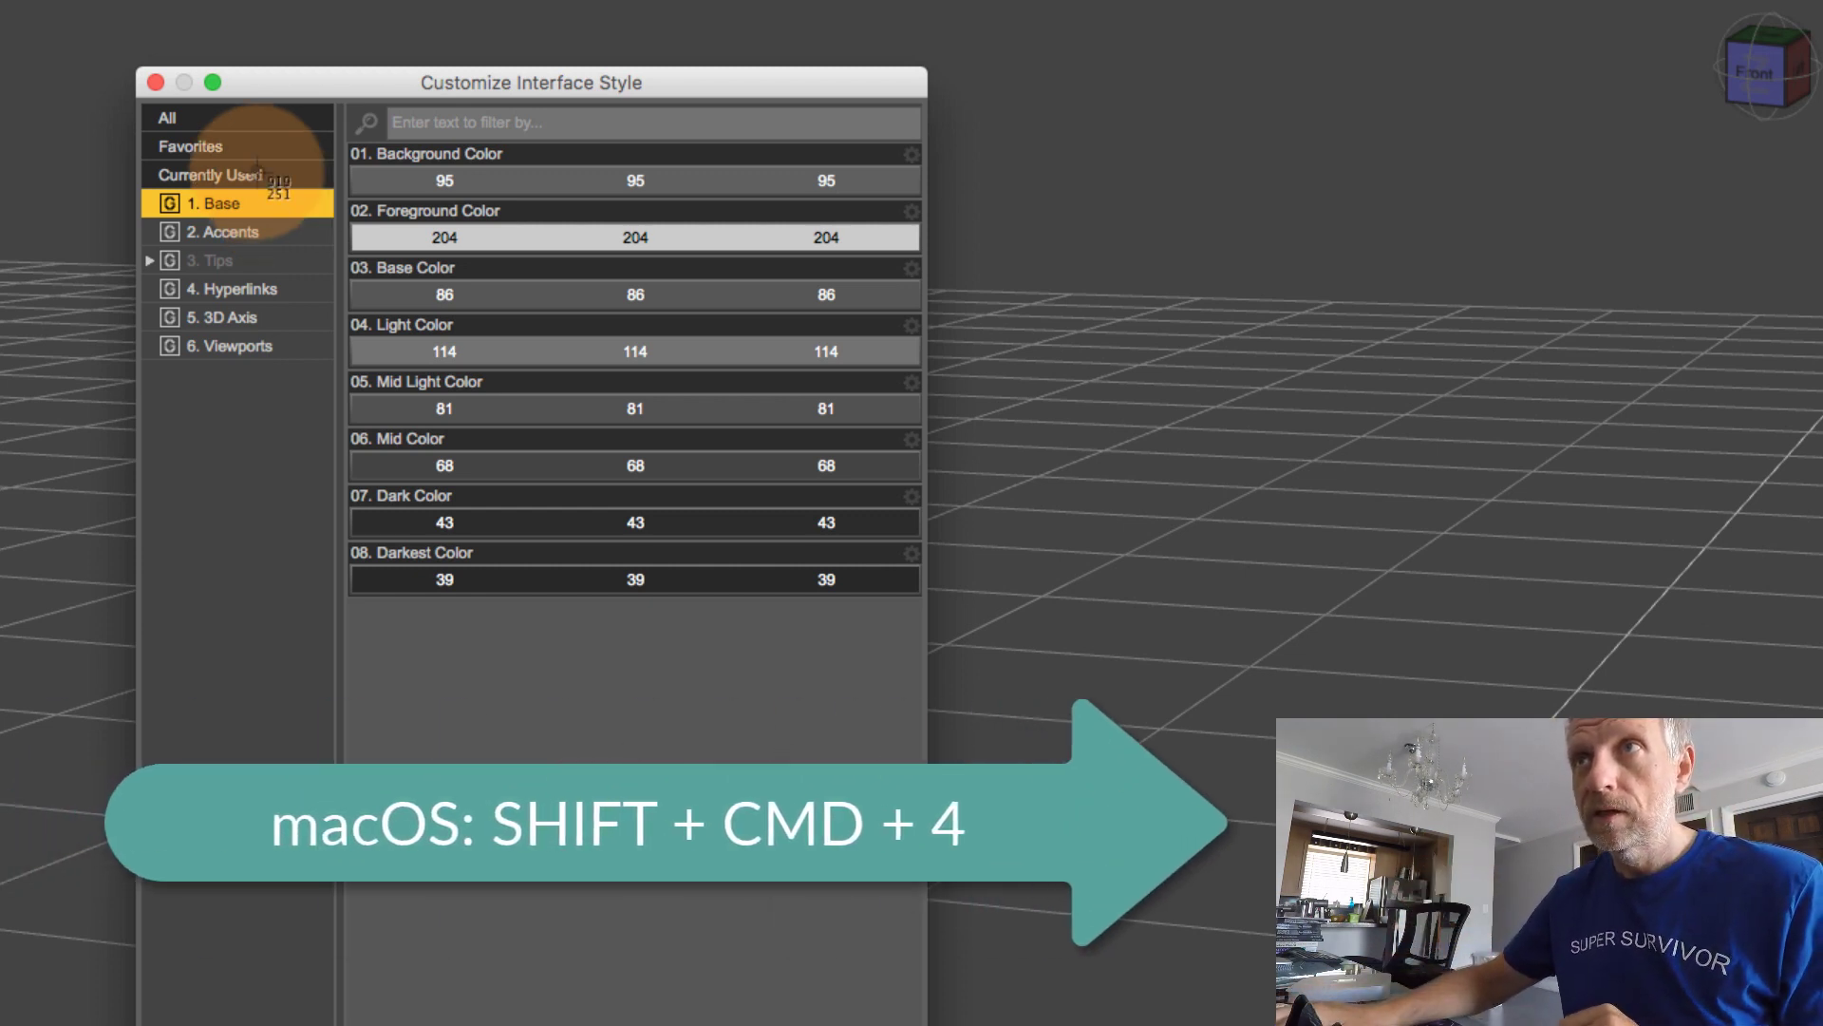
{"action": "key", "text": "shift+super+4"}
{"action": "left_click_drag", "start_coordinate": [96, 35], "coordinate": [951, 615]}
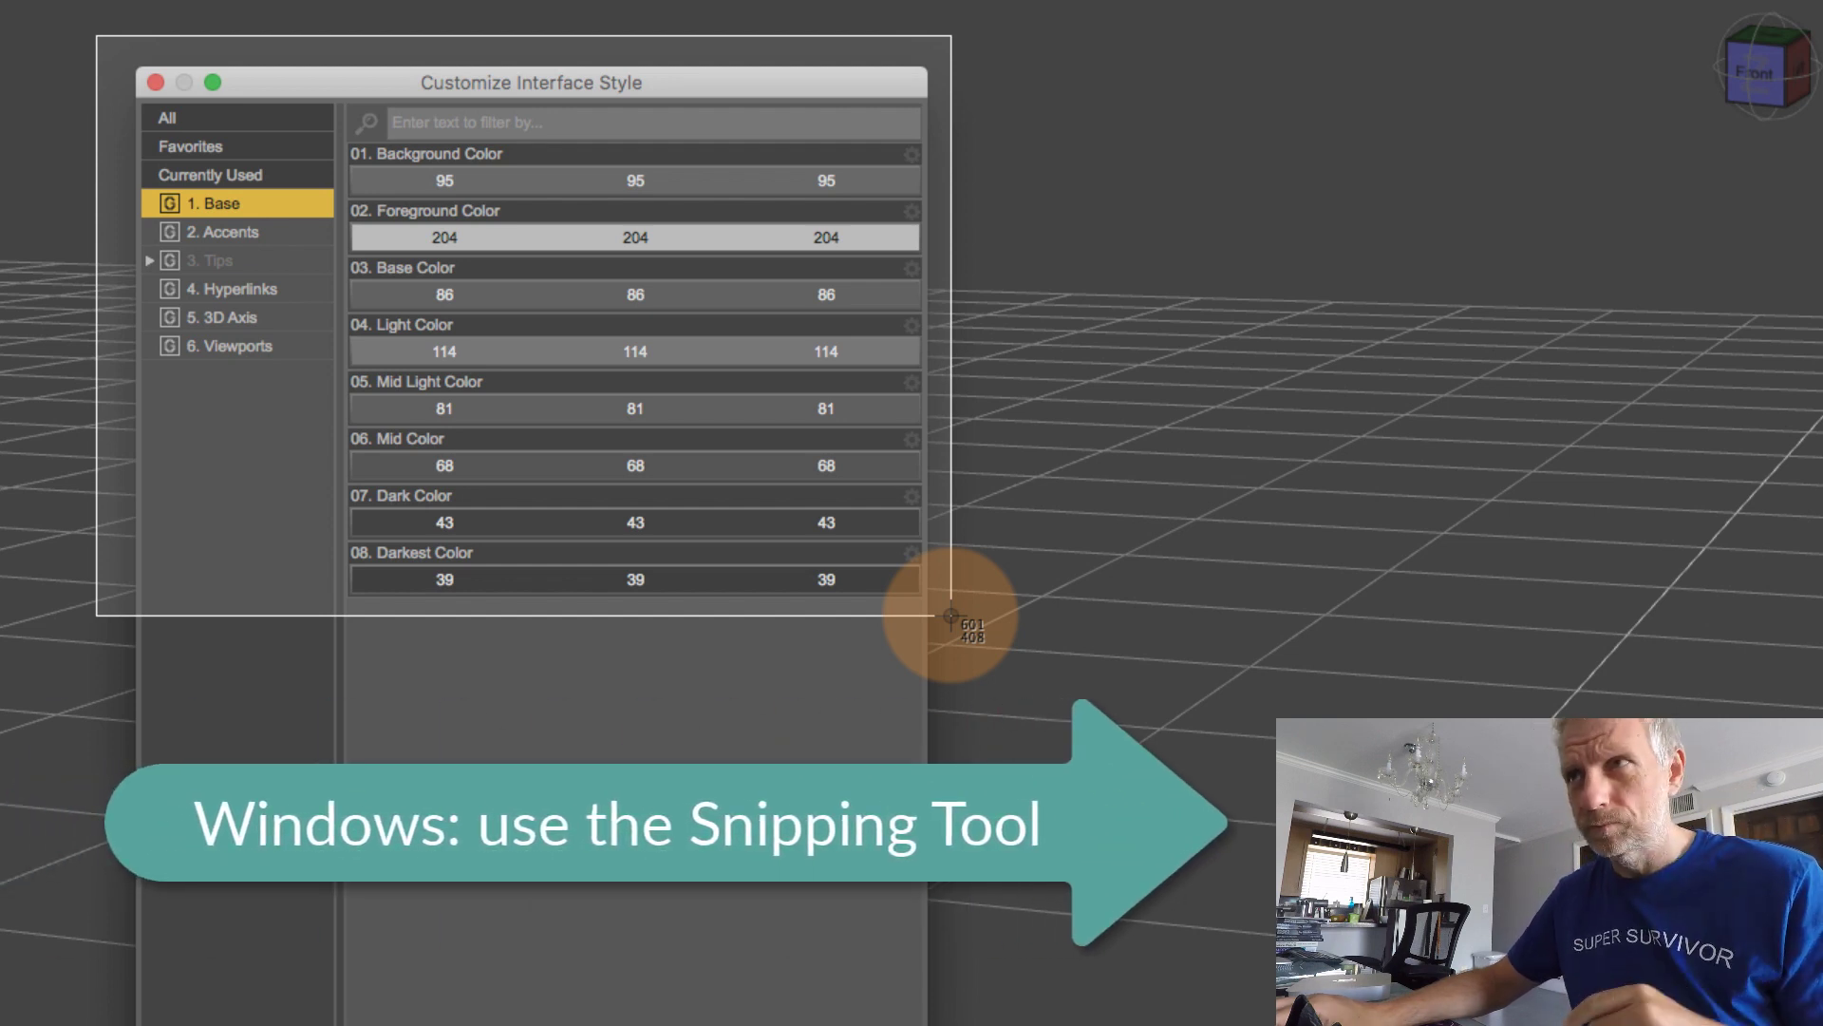
{"action": "left_click_drag", "start_coordinate": [950, 616], "coordinate": [951, 615]}
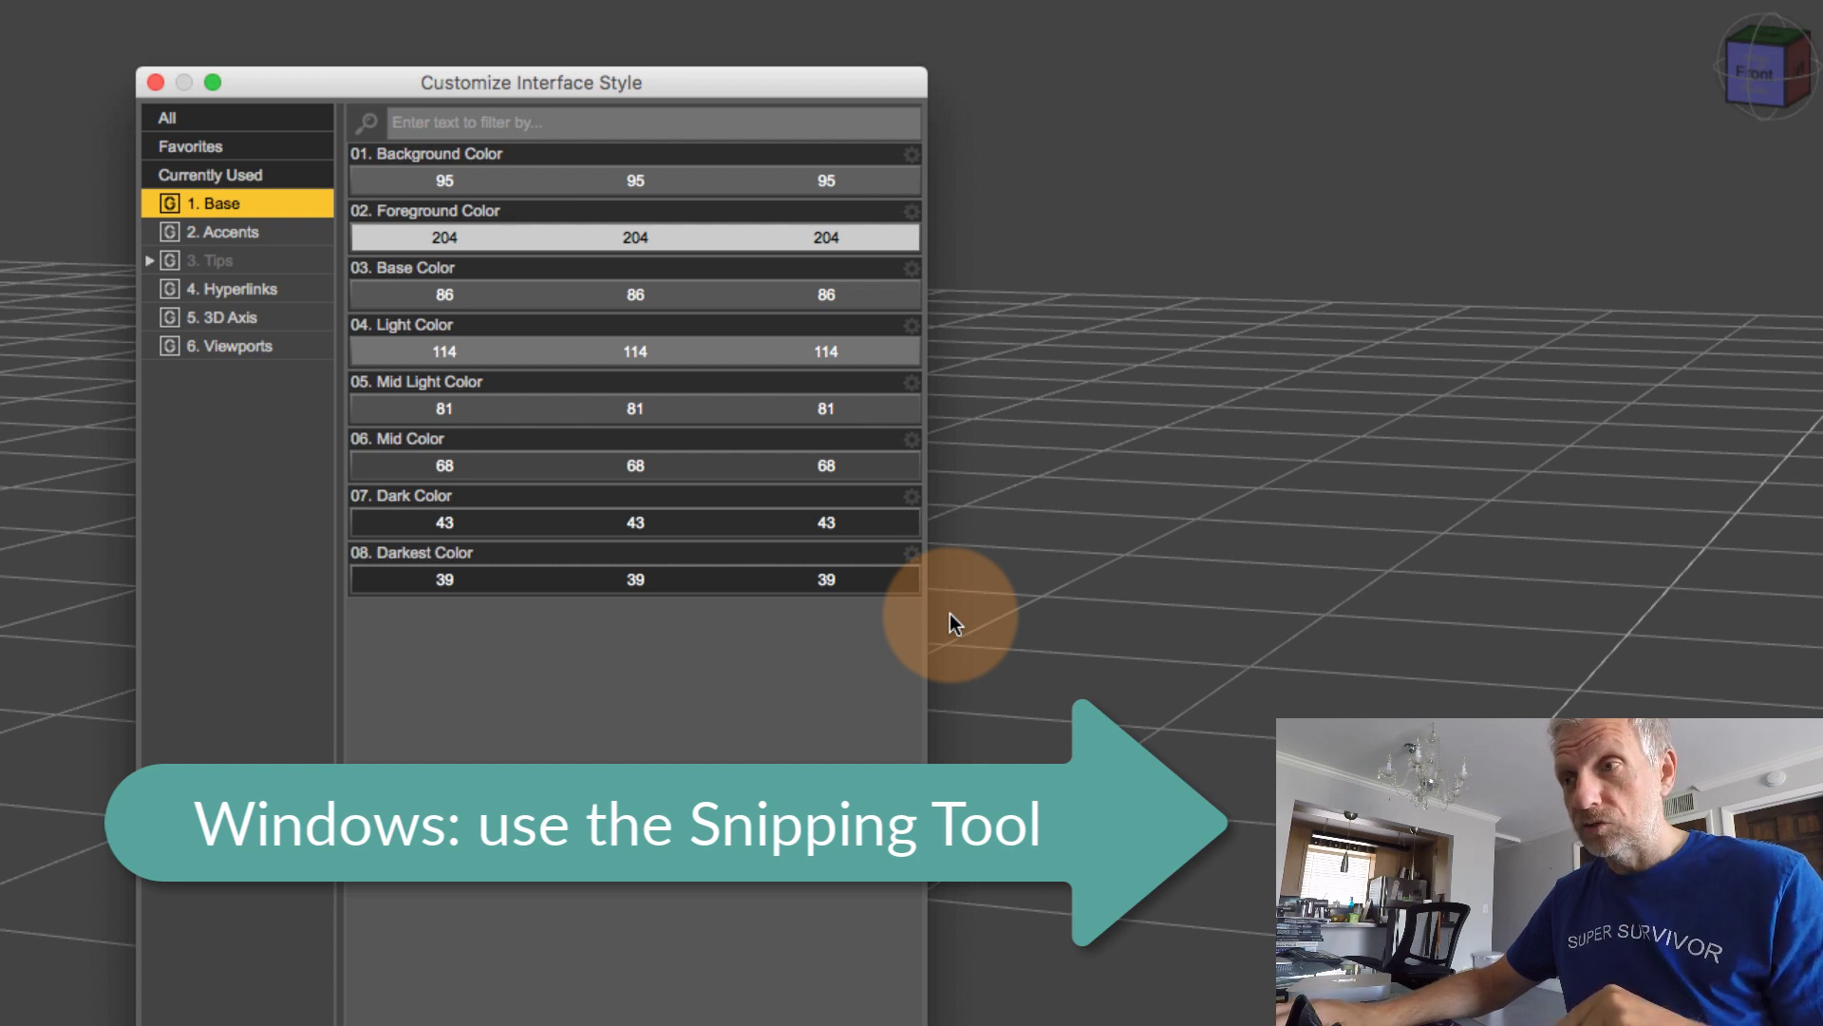
Click through the Base colour rows, then cancel the dialog without changes
{"action": "left_click", "coordinate": [612, 218]}
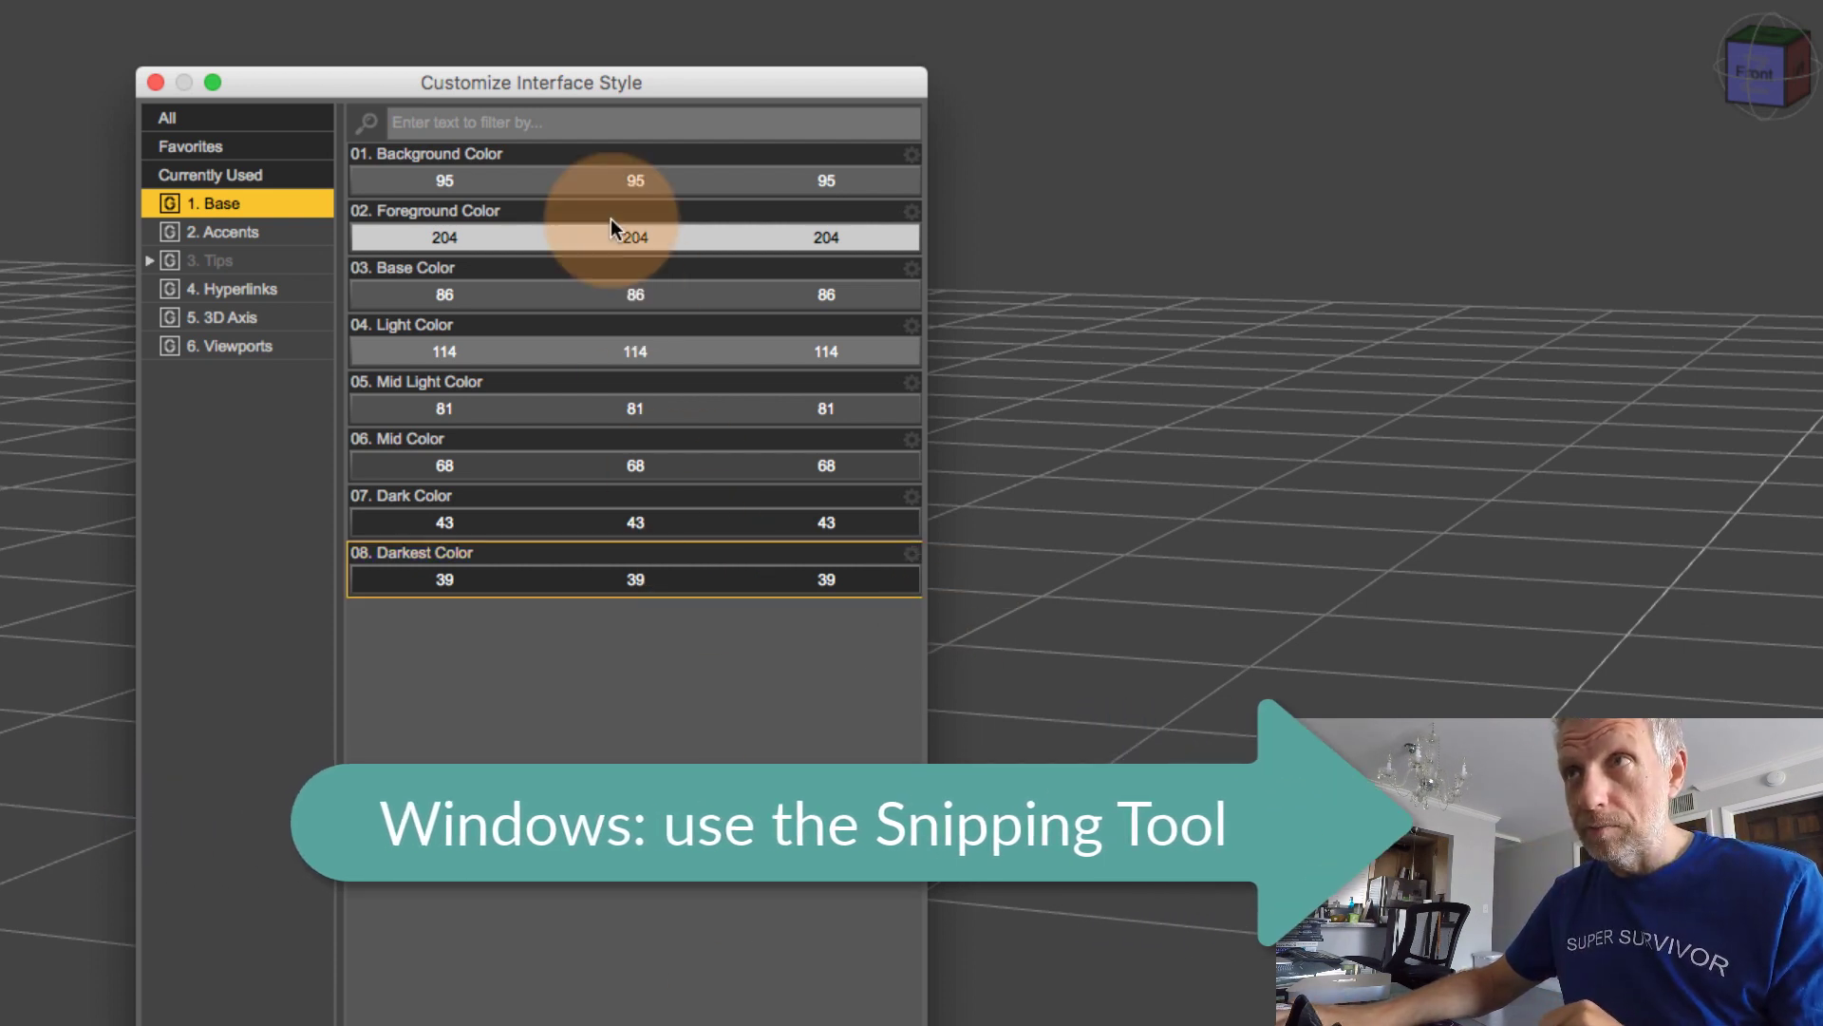
{"action": "left_click", "coordinate": [582, 550]}
{"action": "left_click", "coordinate": [570, 195]}
{"action": "left_click", "coordinate": [573, 678]}
{"action": "left_click", "coordinate": [590, 354]}
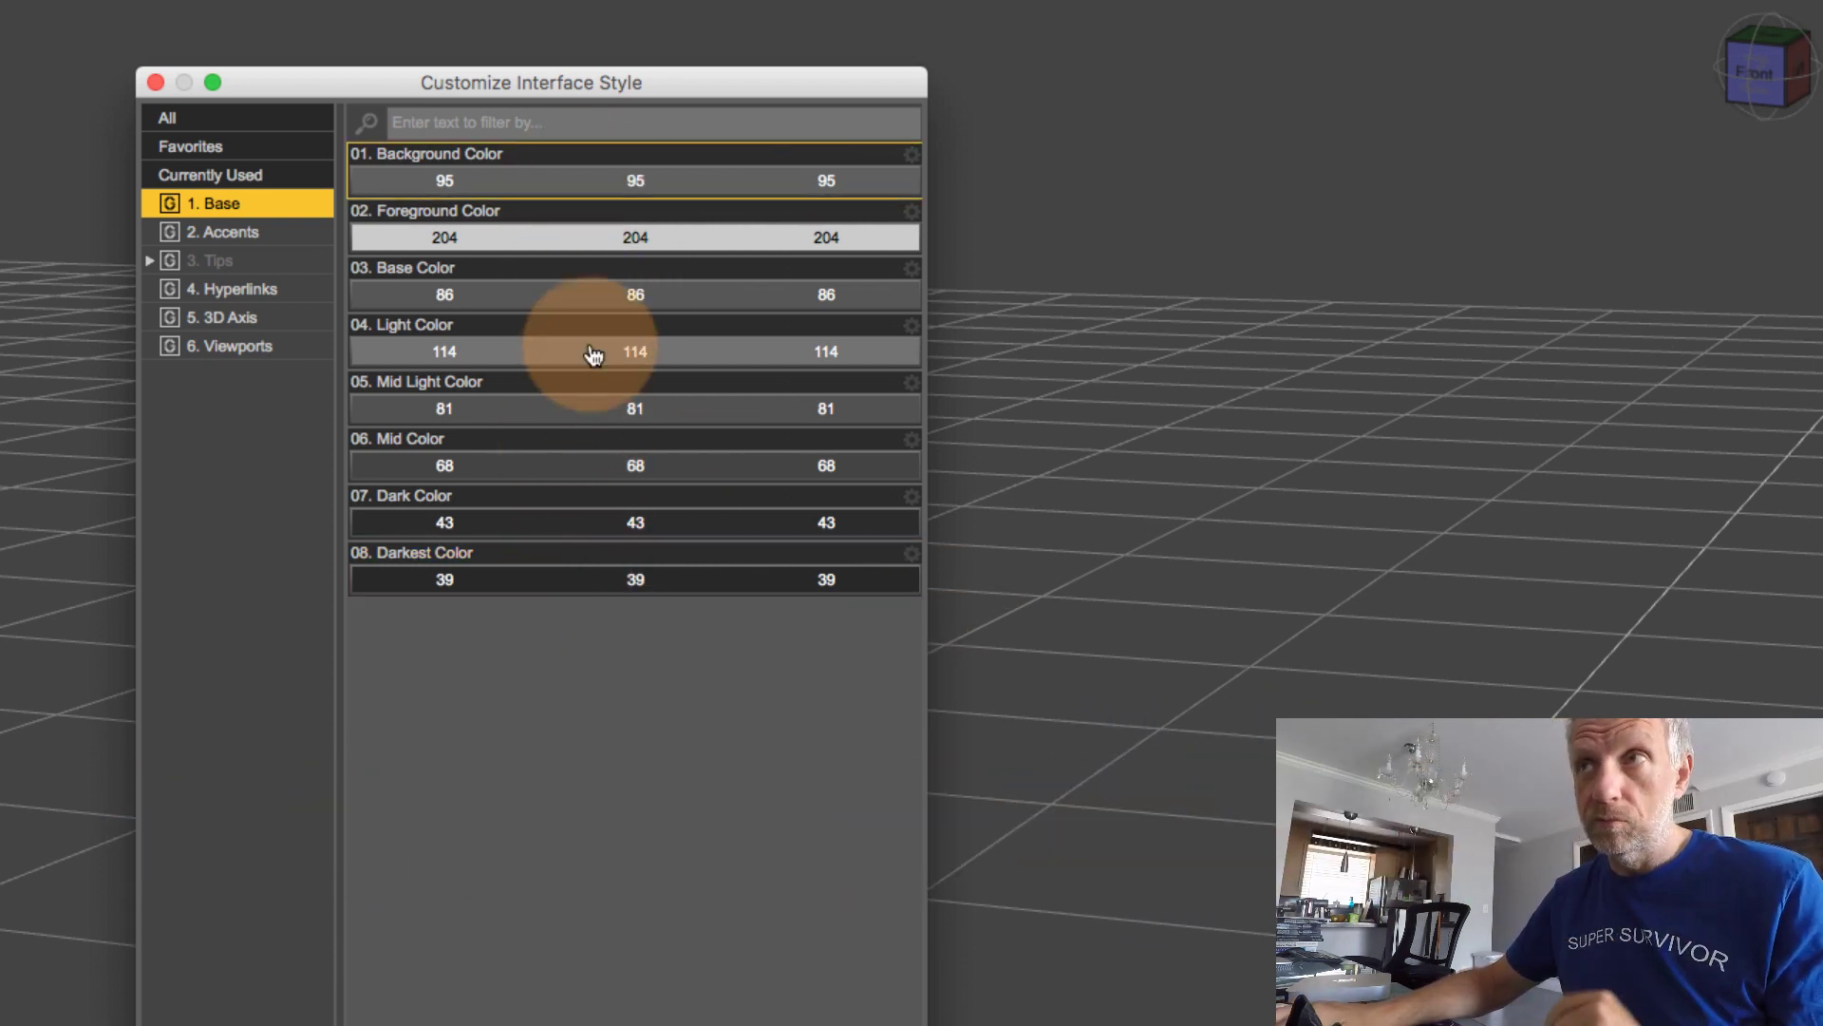
{"action": "left_click", "coordinate": [560, 541]}
{"action": "left_click", "coordinate": [557, 581]}
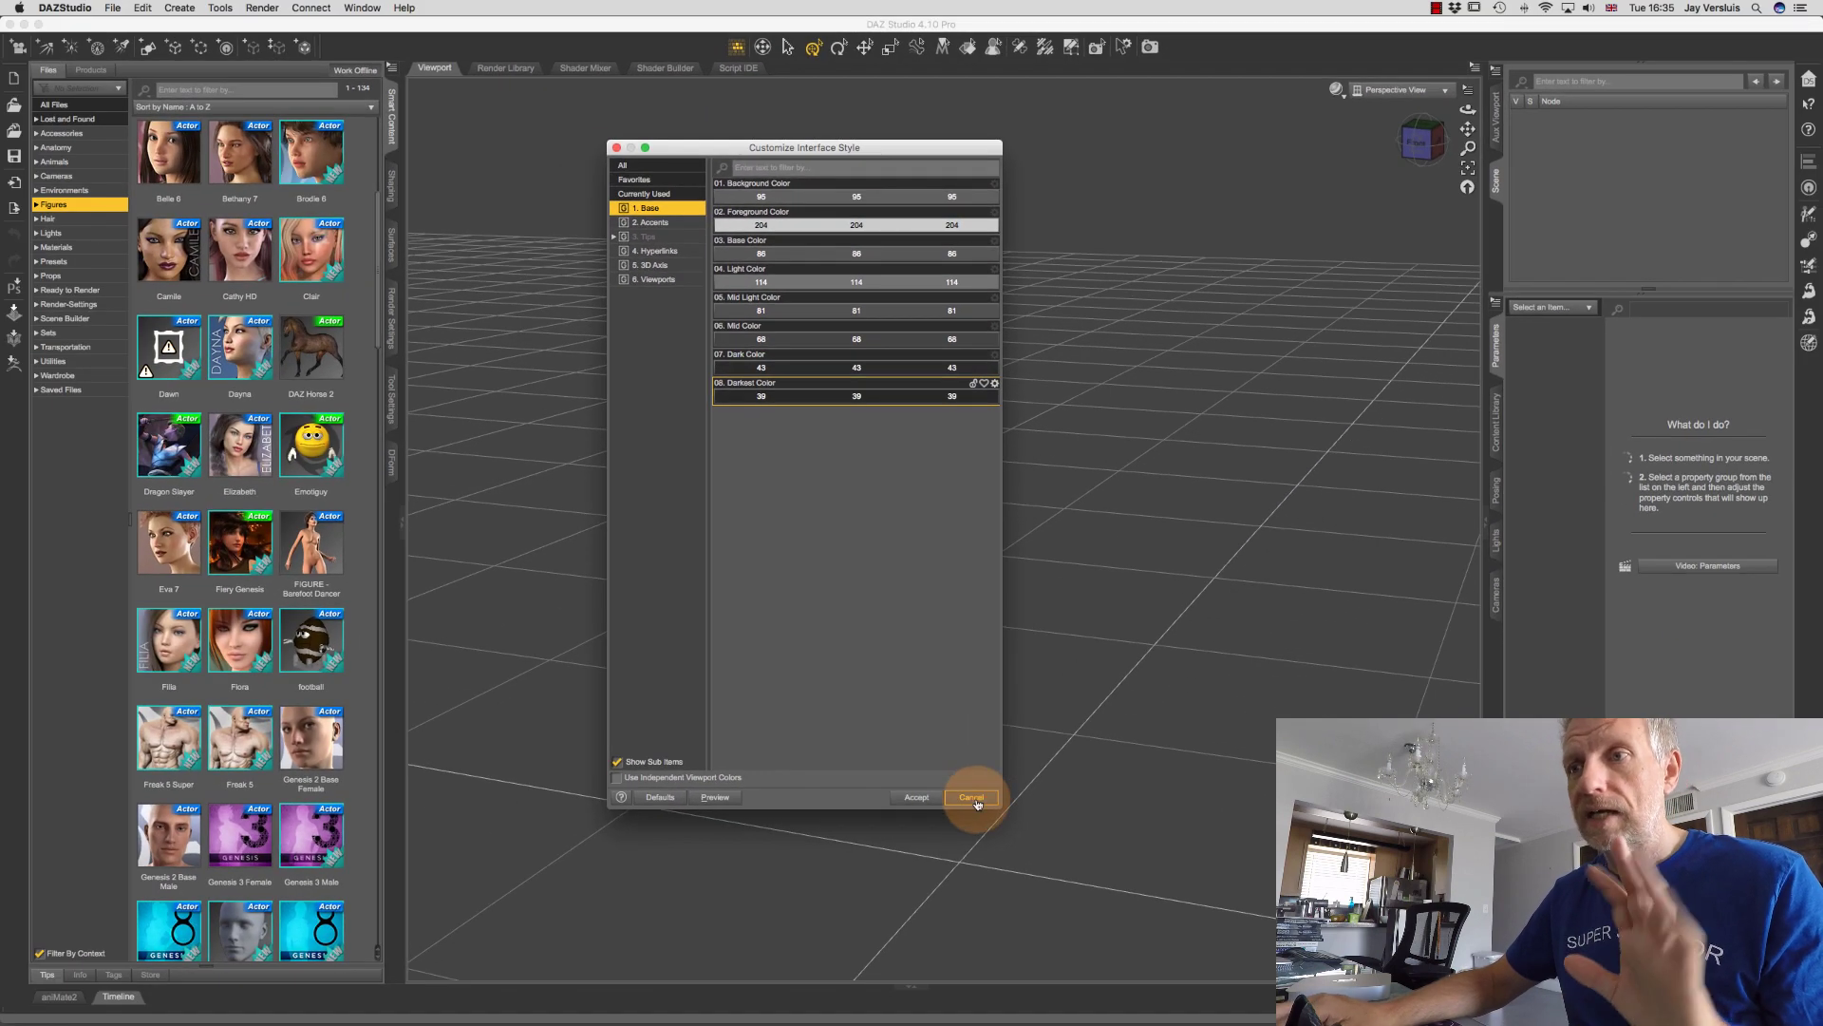
{"action": "left_click", "coordinate": [977, 803]}
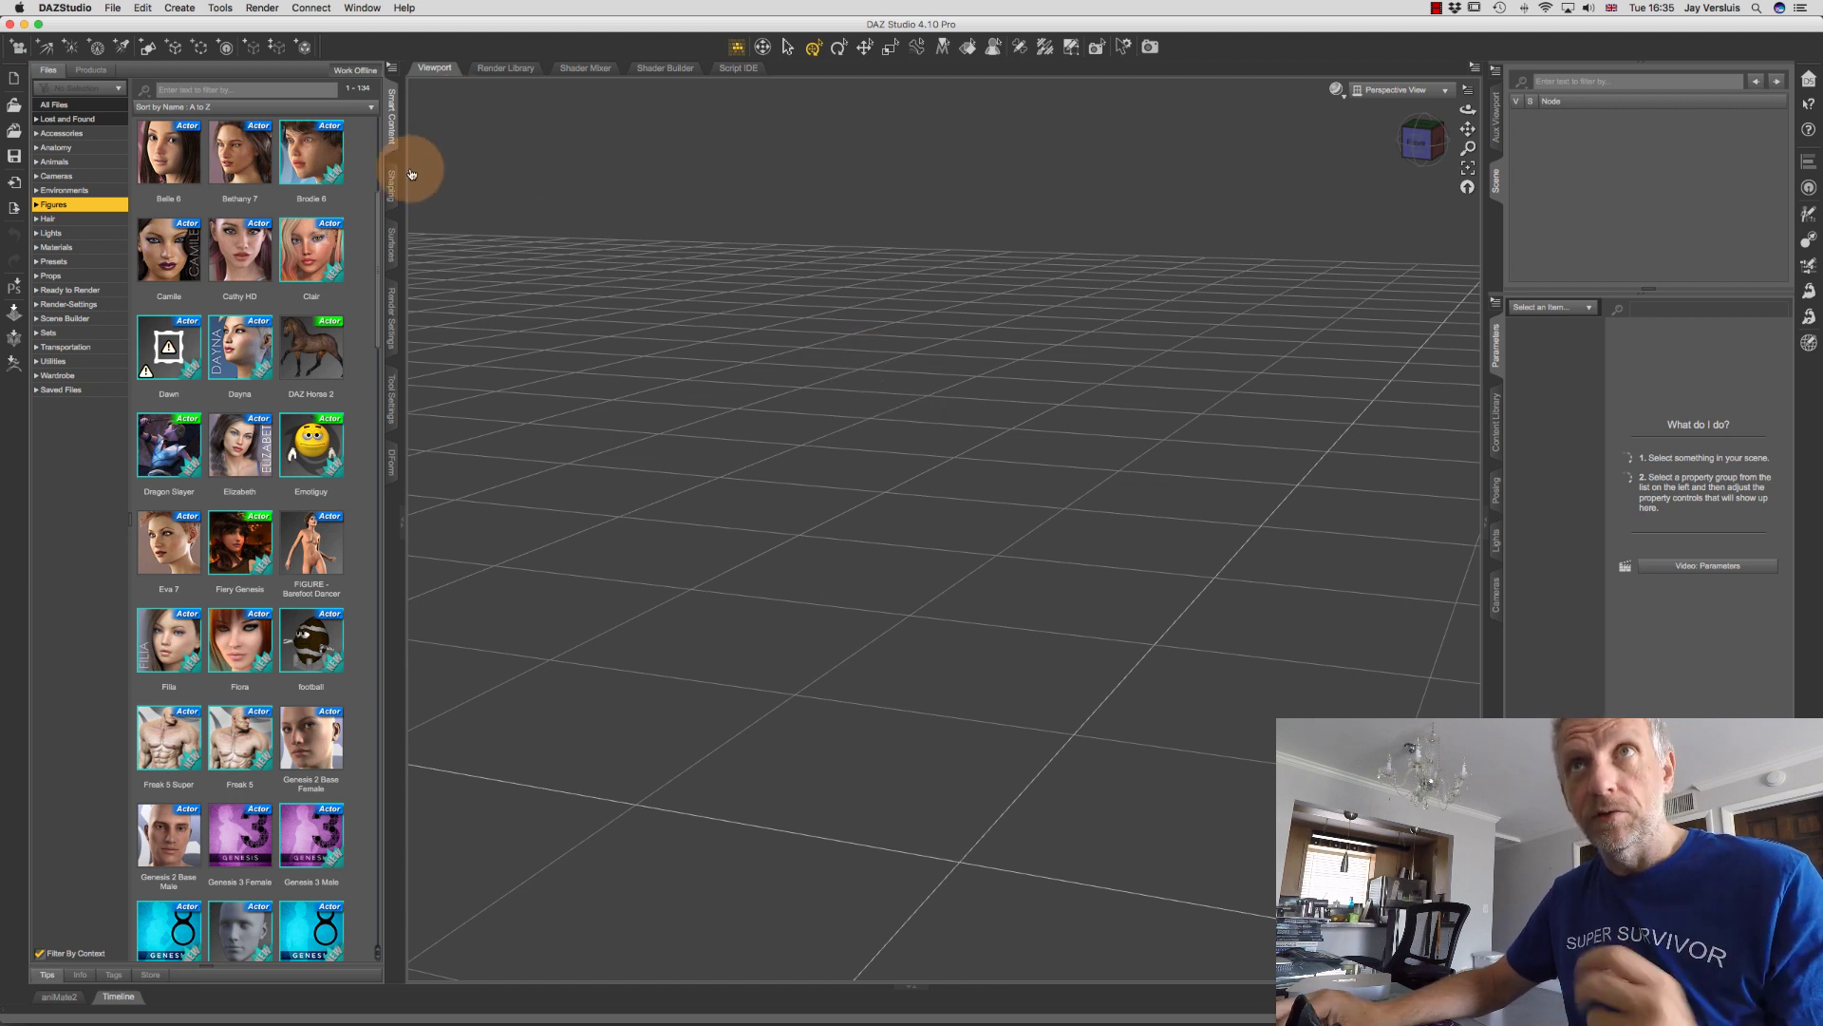
Choose Main Street in the Select Style dialog's Style dropdown and accept it
{"action": "left_click", "coordinate": [362, 7]}
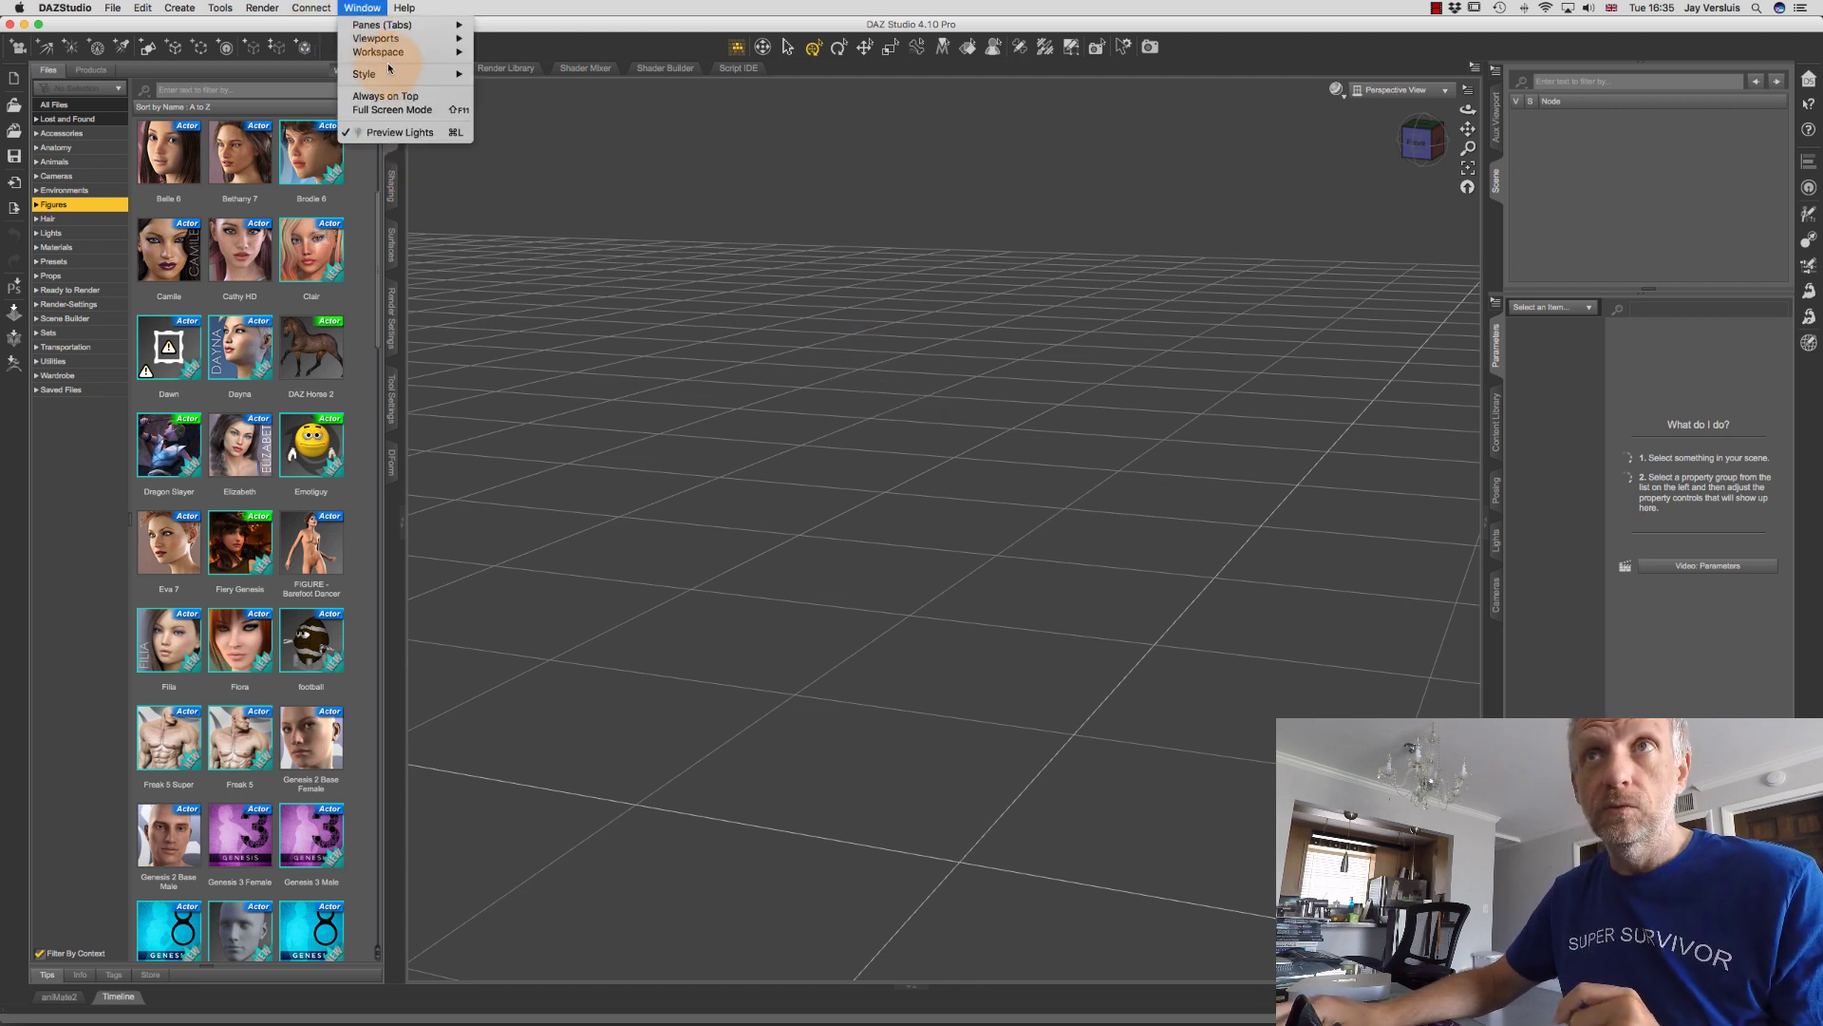
{"action": "mouse_move", "coordinate": [385, 74]}
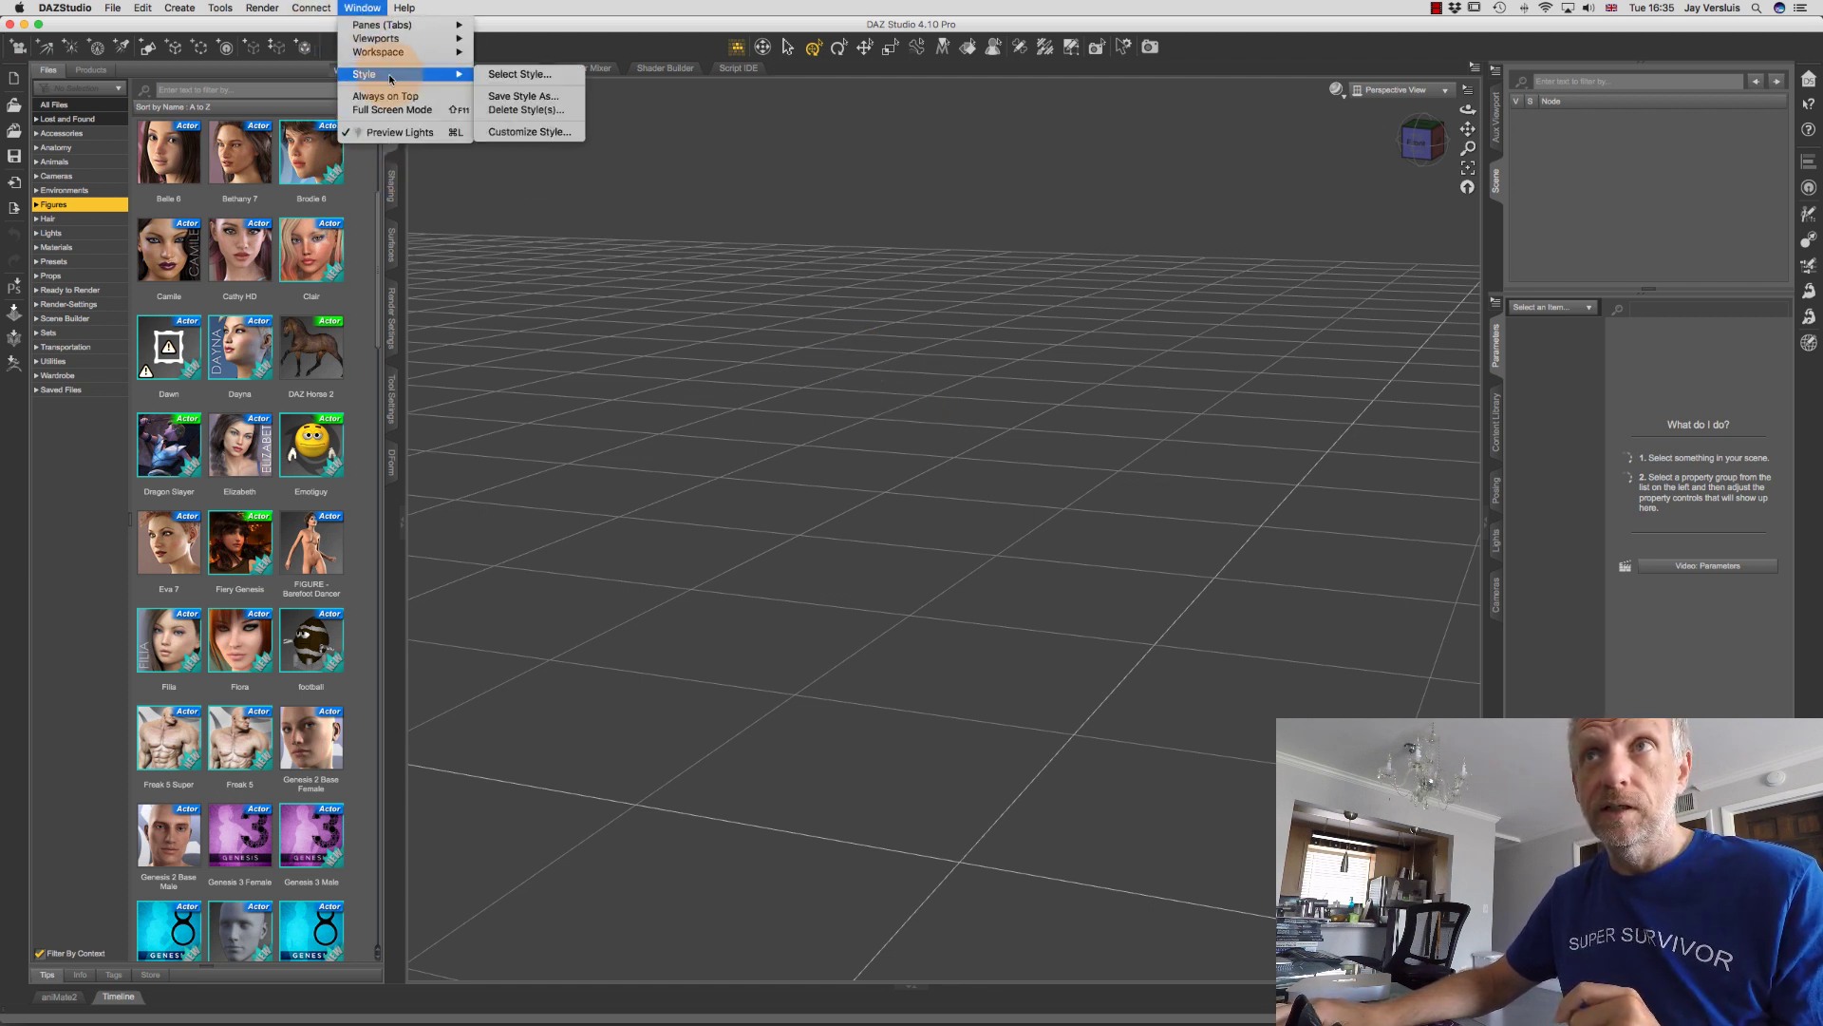
{"action": "left_click", "coordinate": [549, 73]}
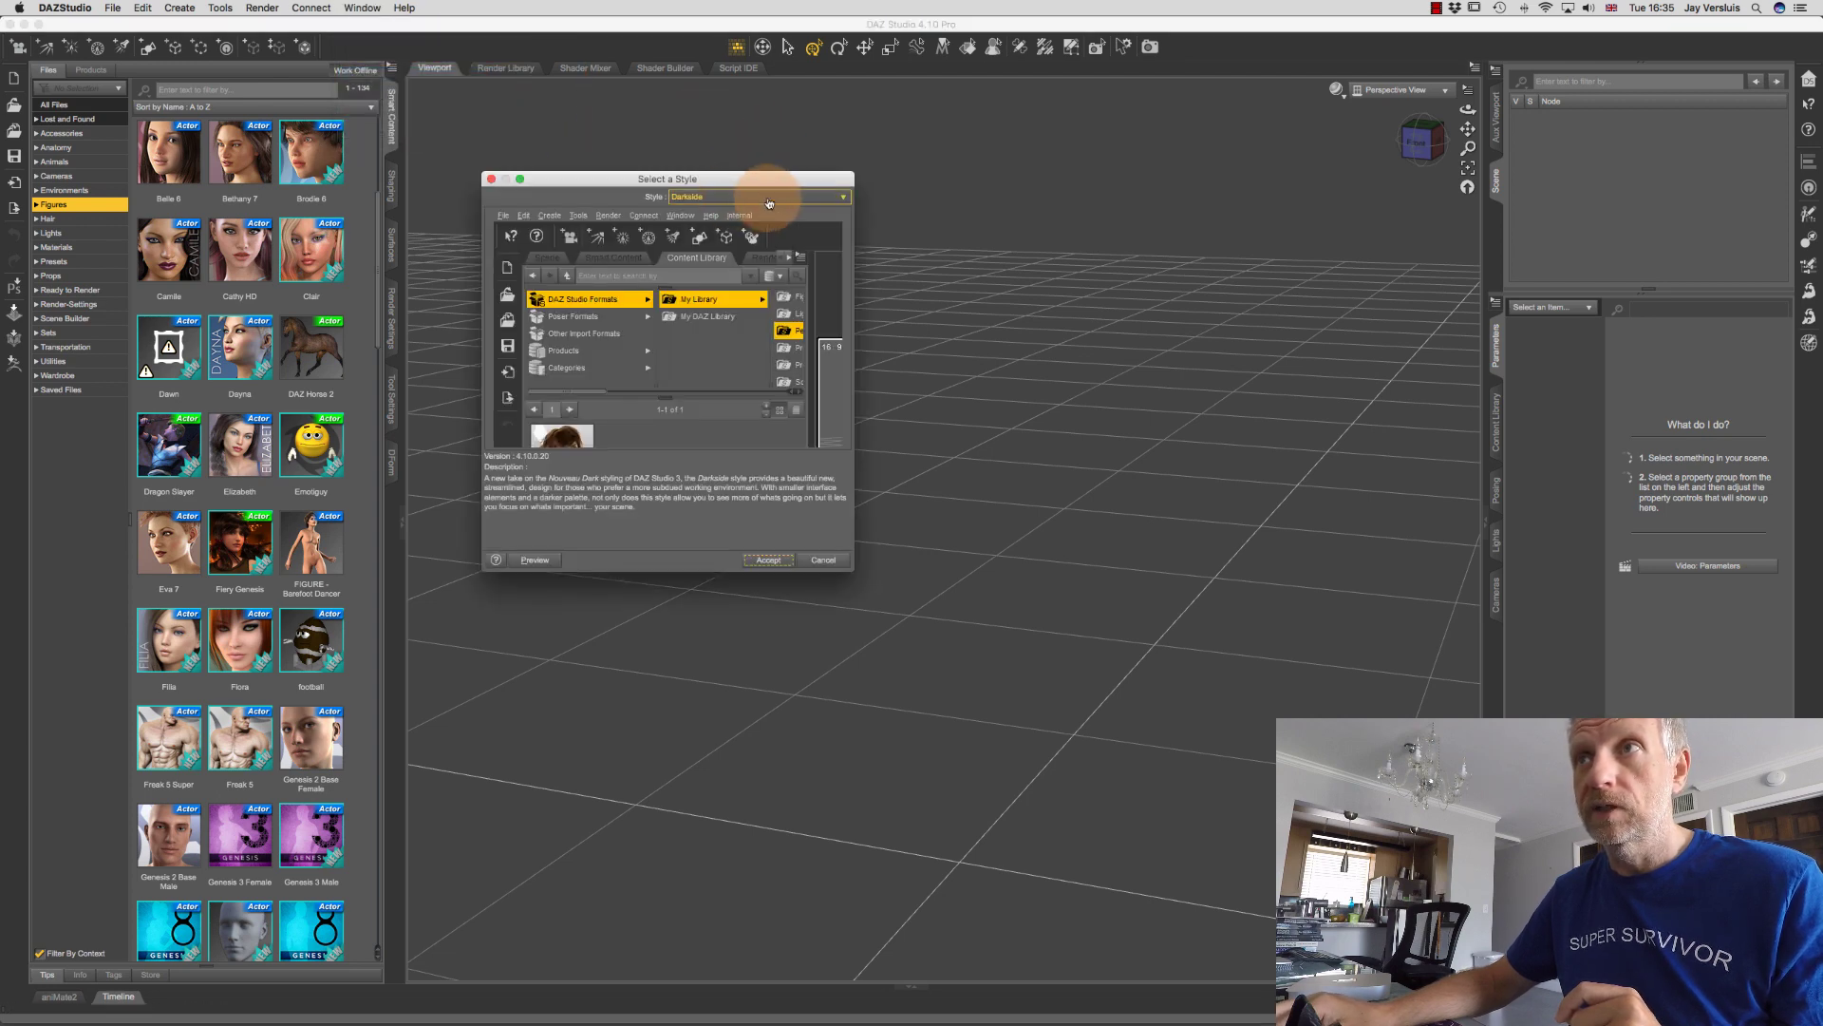
{"action": "left_click", "coordinate": [769, 197]}
{"action": "left_click", "coordinate": [760, 228]}
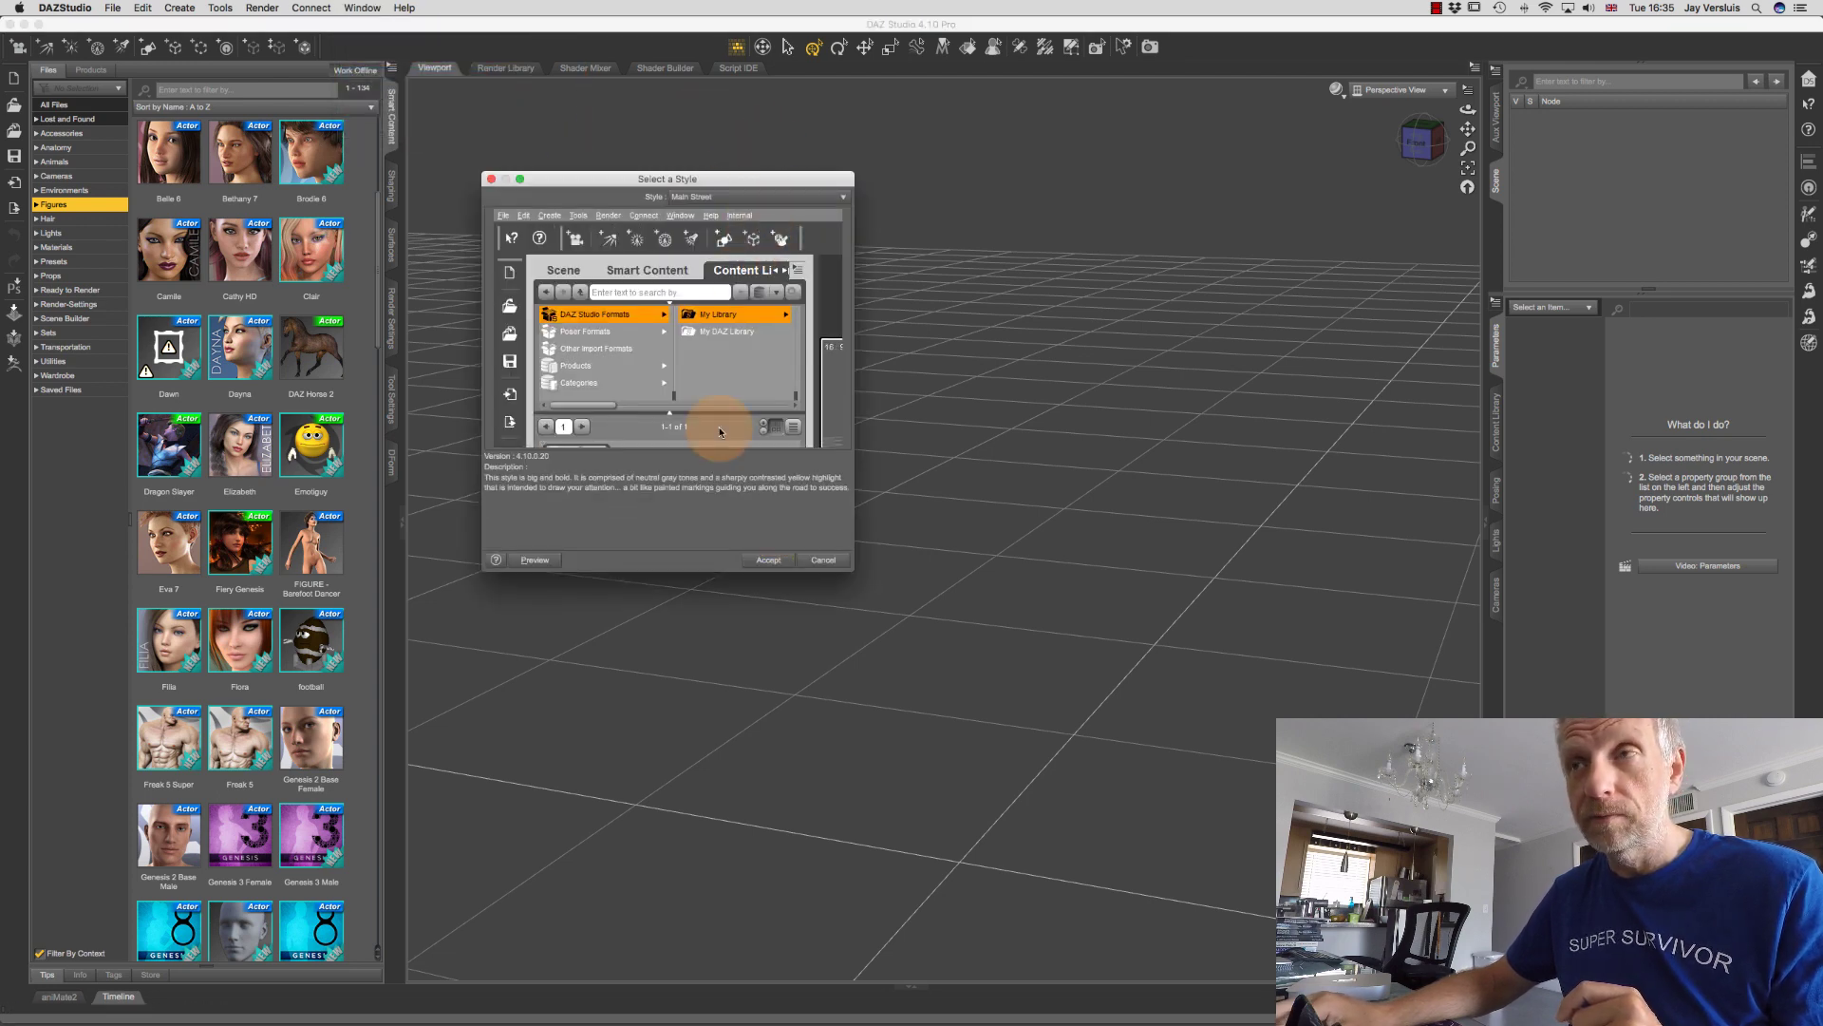
{"action": "left_click", "coordinate": [769, 560]}
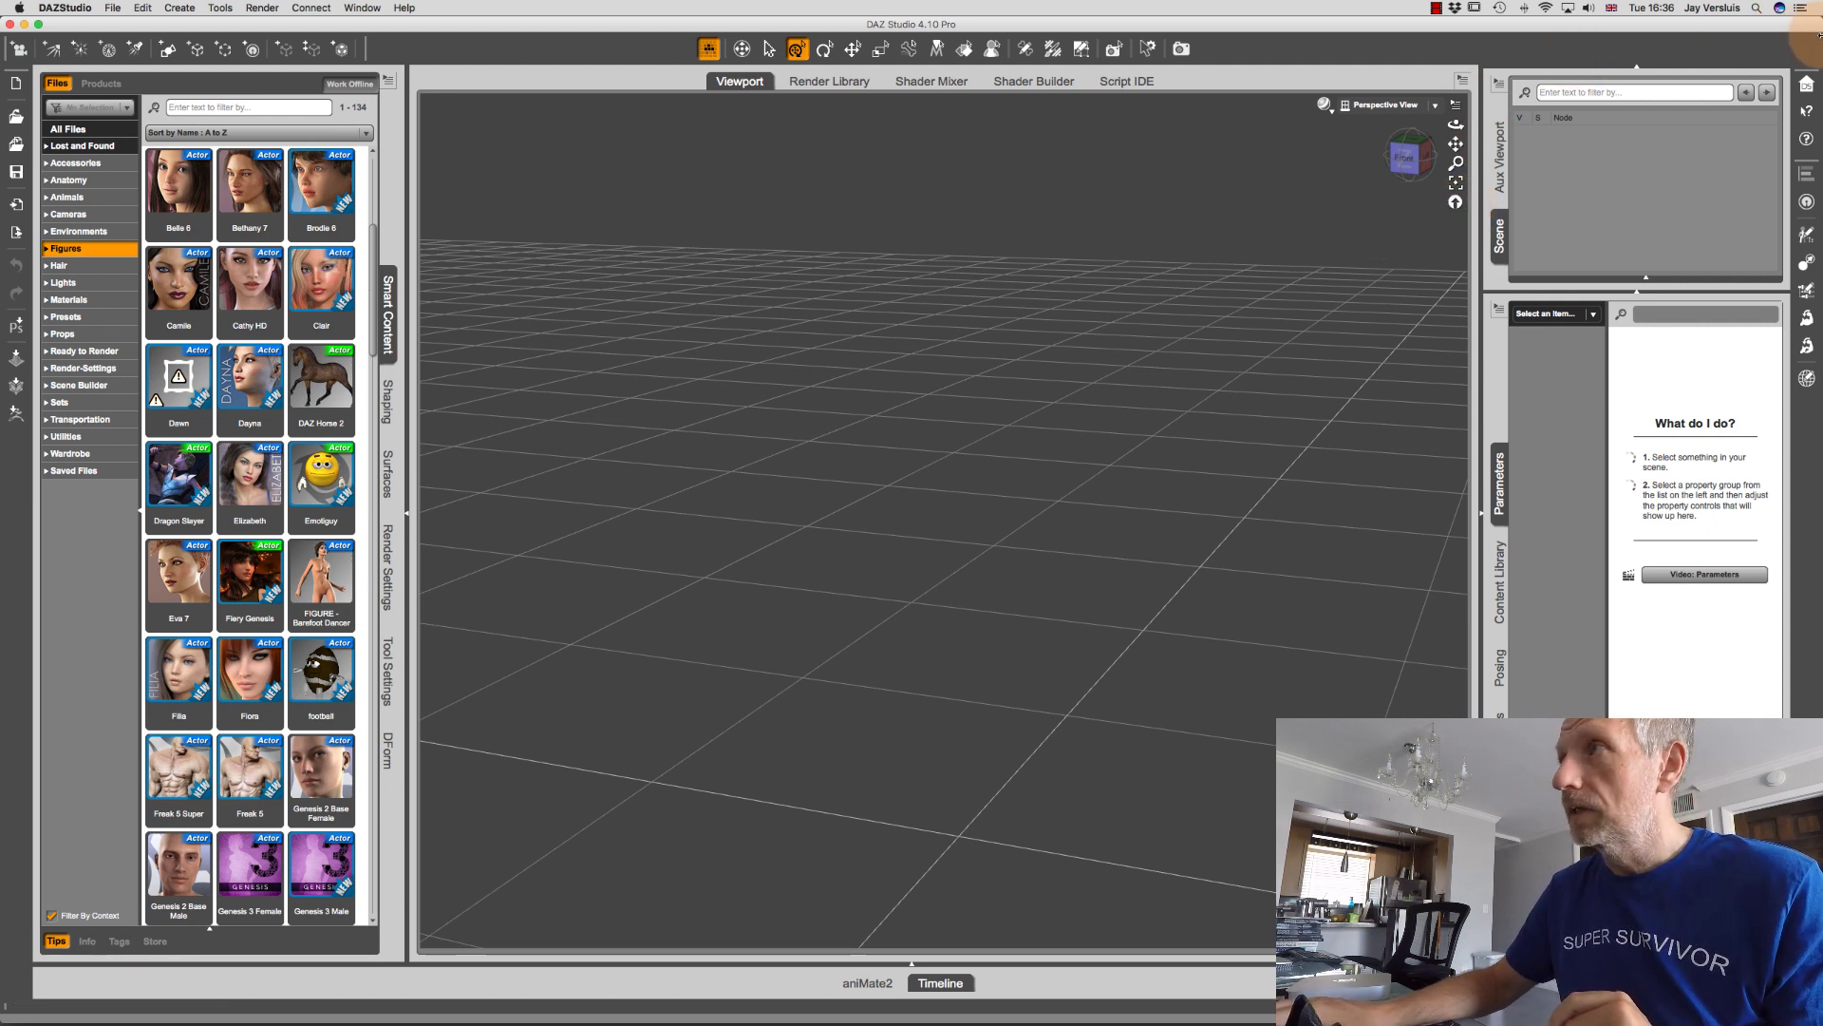
Narrow the DAZ Studio window and Quick Look the Darkside Base colours screenshot beside it
{"action": "left_click_drag", "start_coordinate": [1818, 35], "coordinate": [1311, 67]}
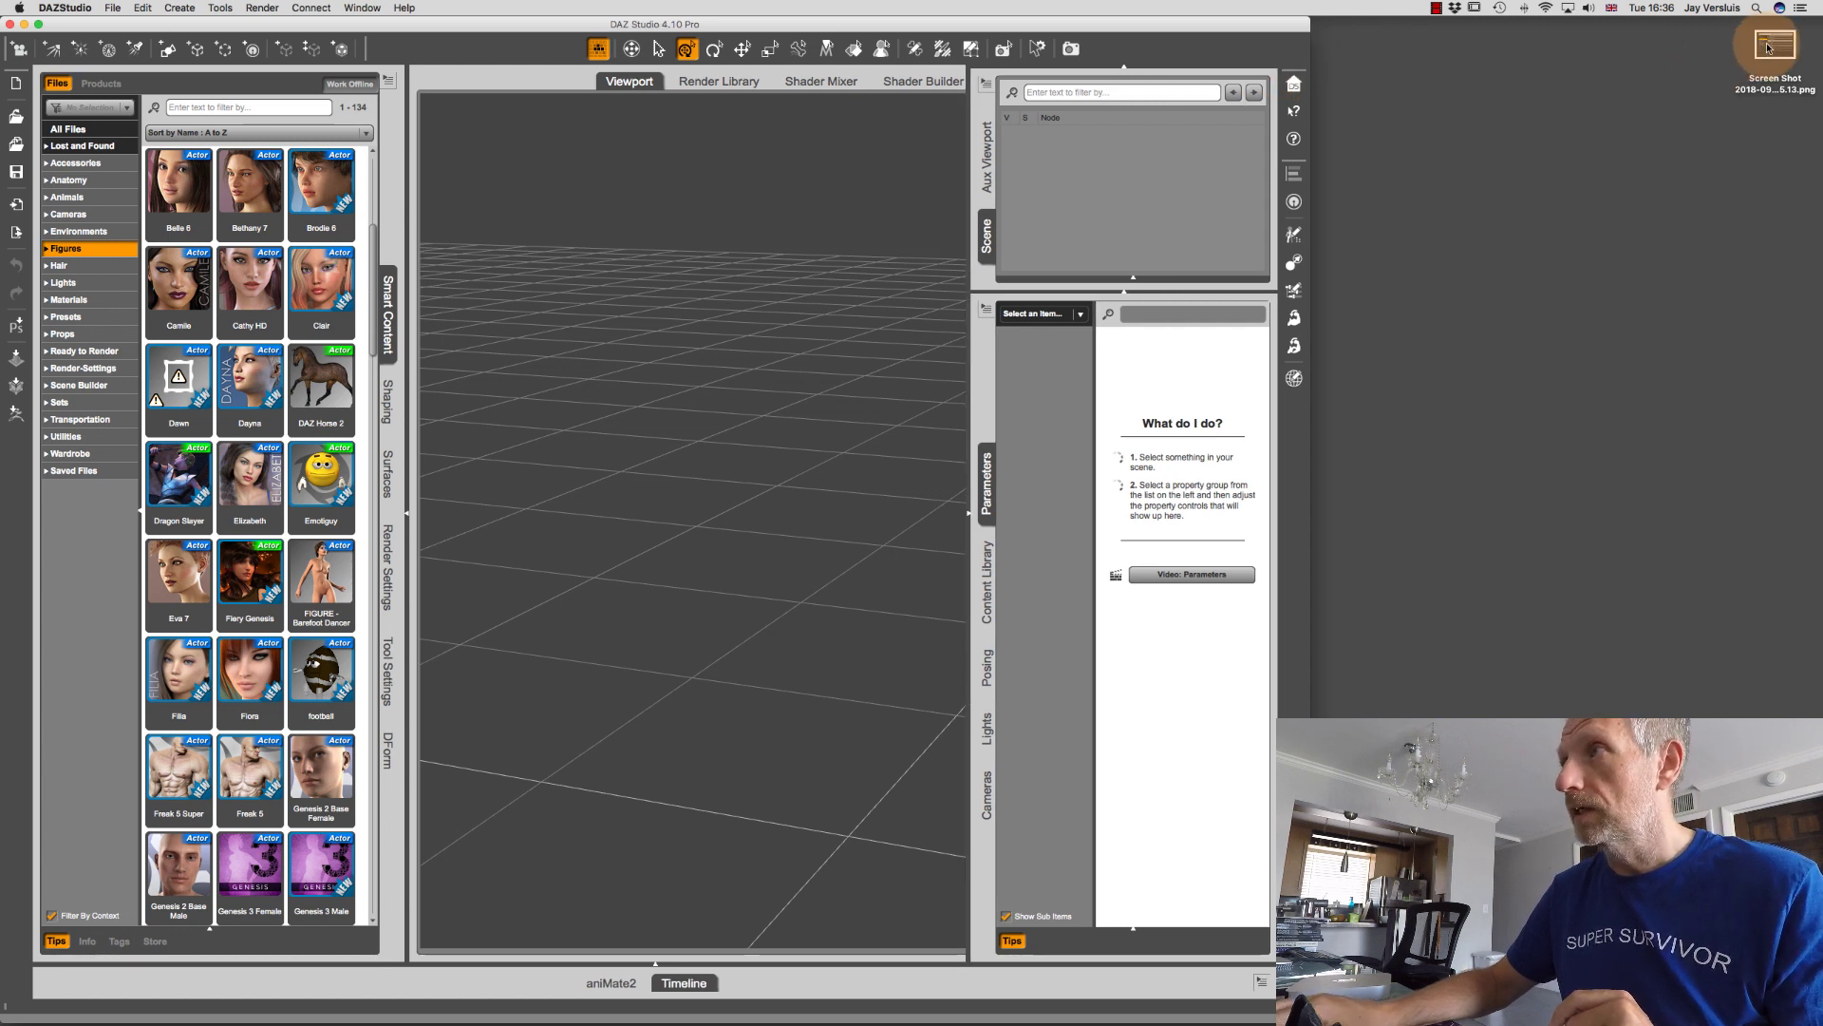
{"action": "left_click_drag", "start_coordinate": [1772, 49], "coordinate": [1583, 179]}
{"action": "key", "text": "space"}
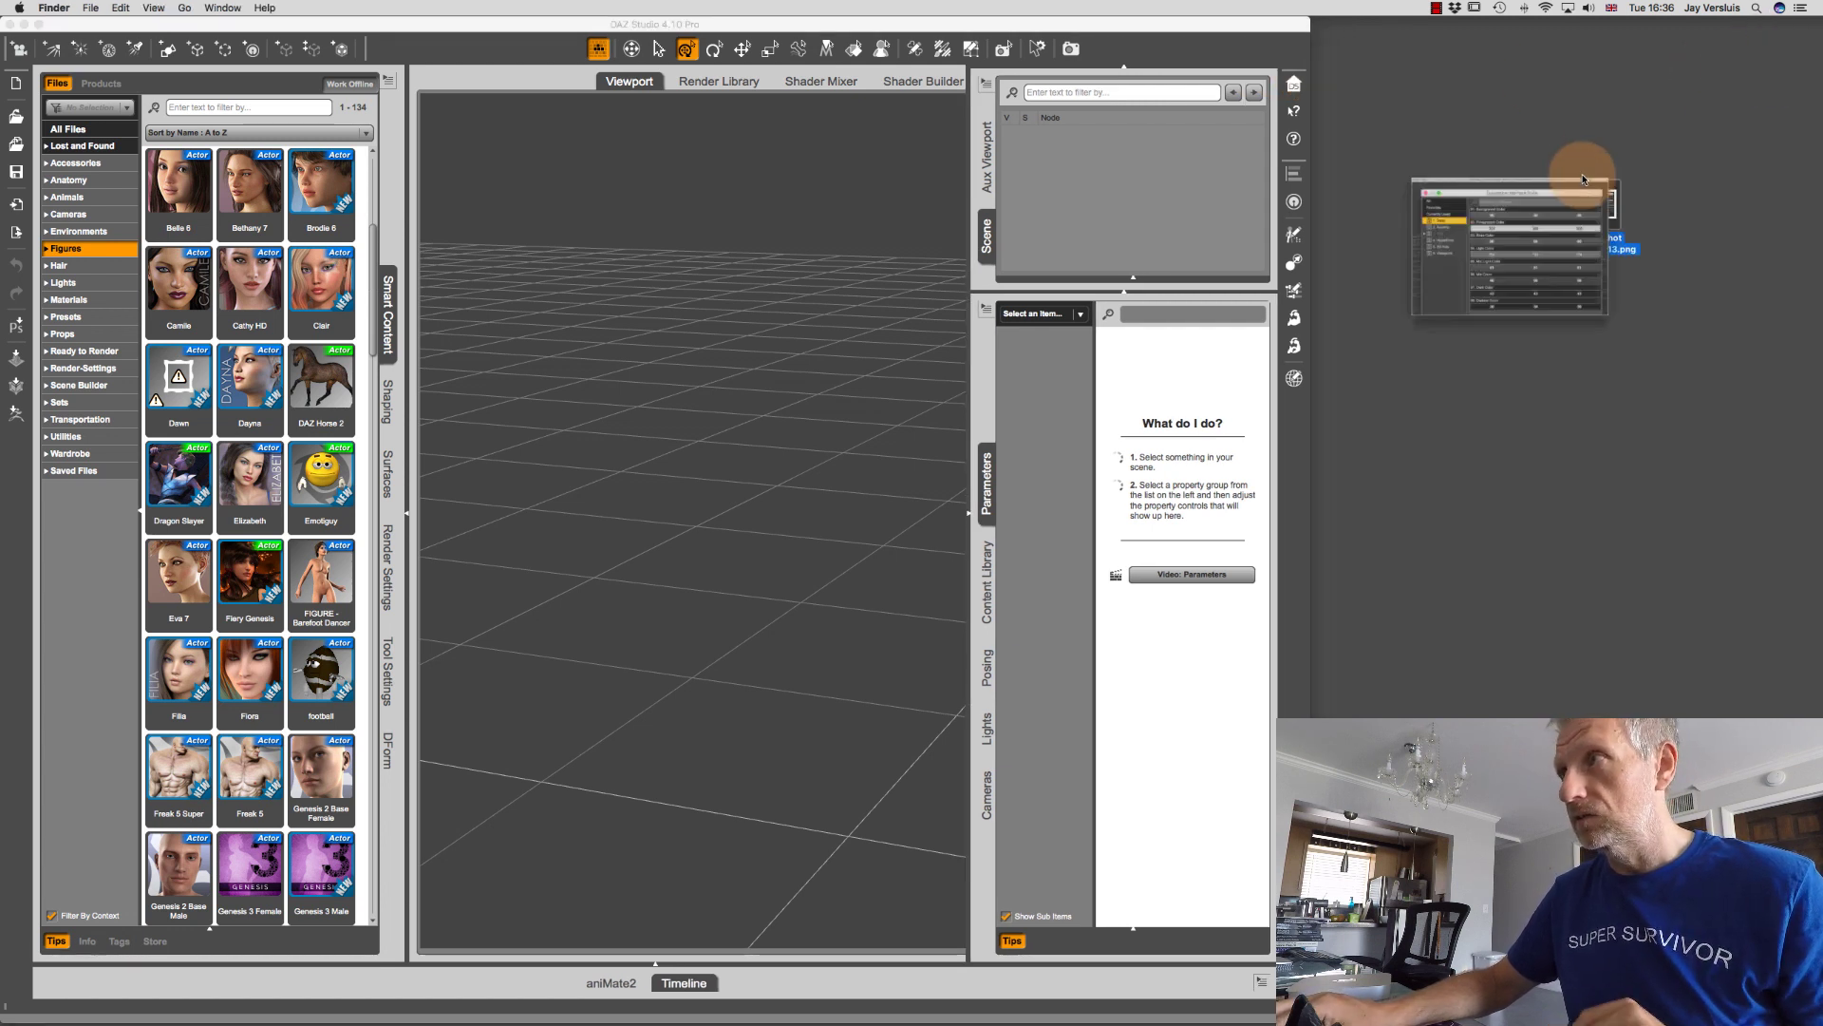
{"action": "left_click_drag", "start_coordinate": [1413, 154], "coordinate": [1272, 163]}
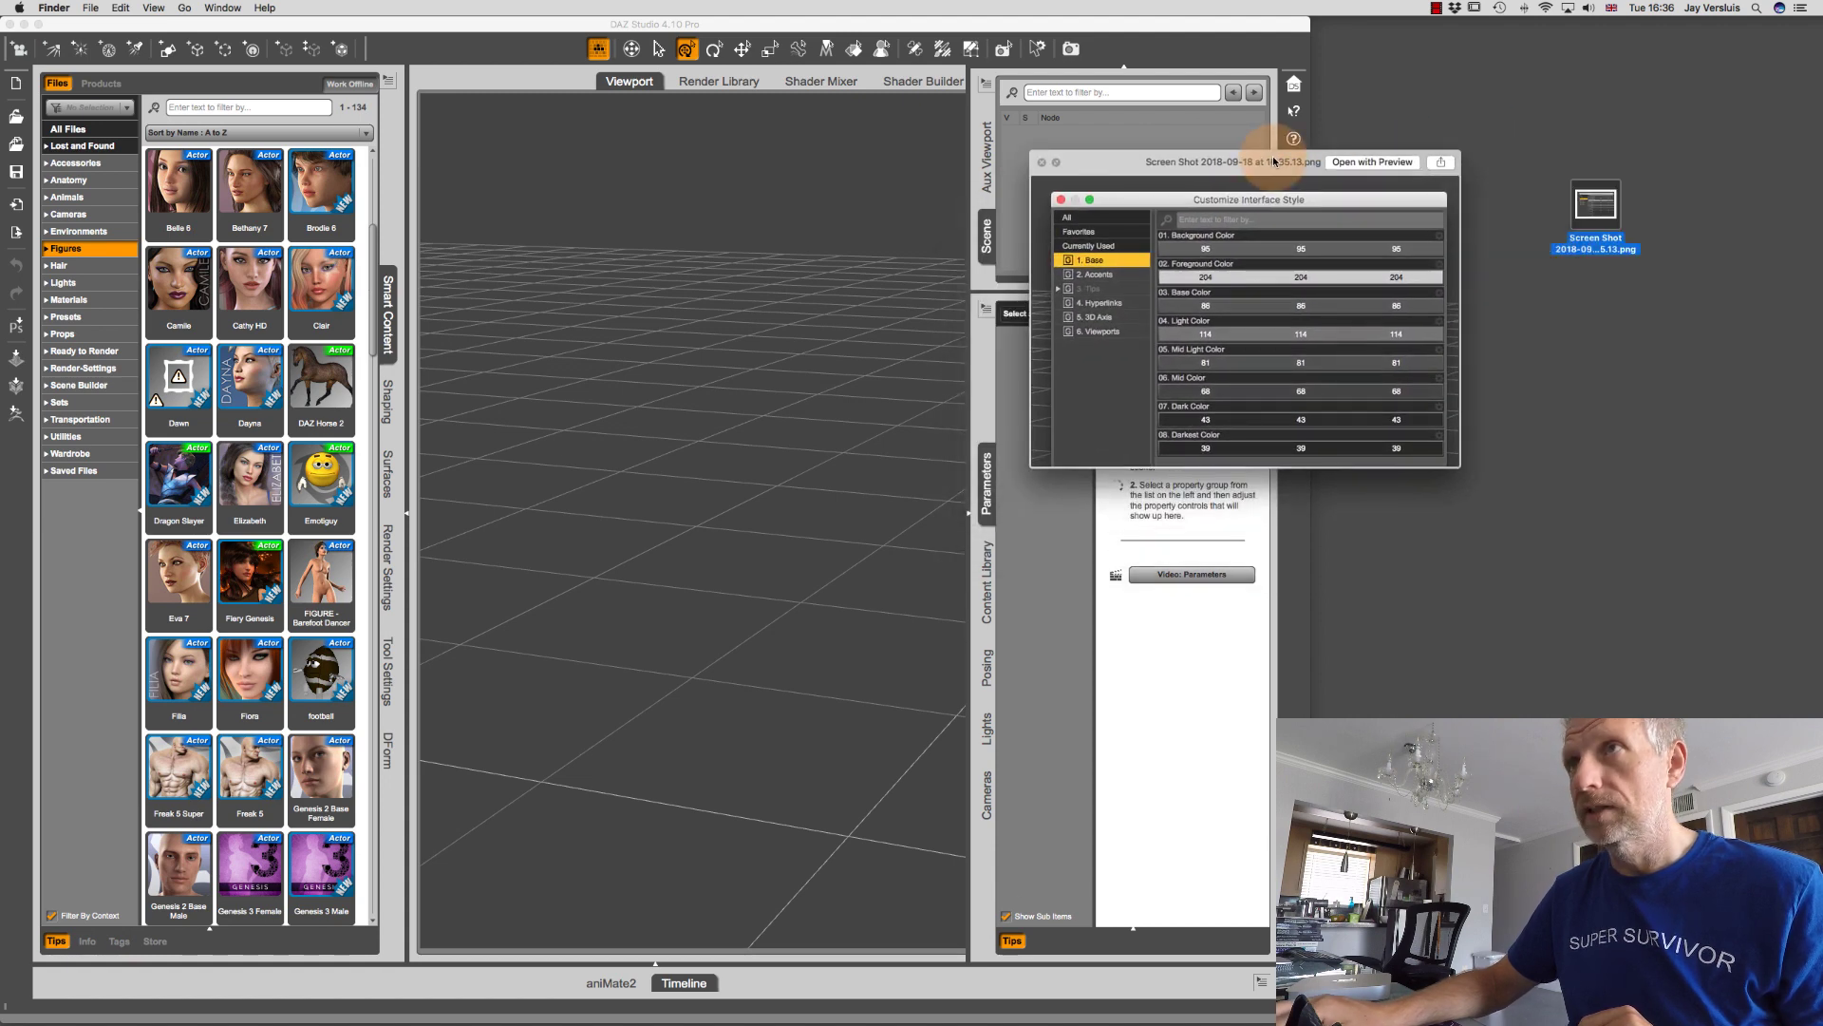
{"action": "left_click", "coordinate": [503, 22]}
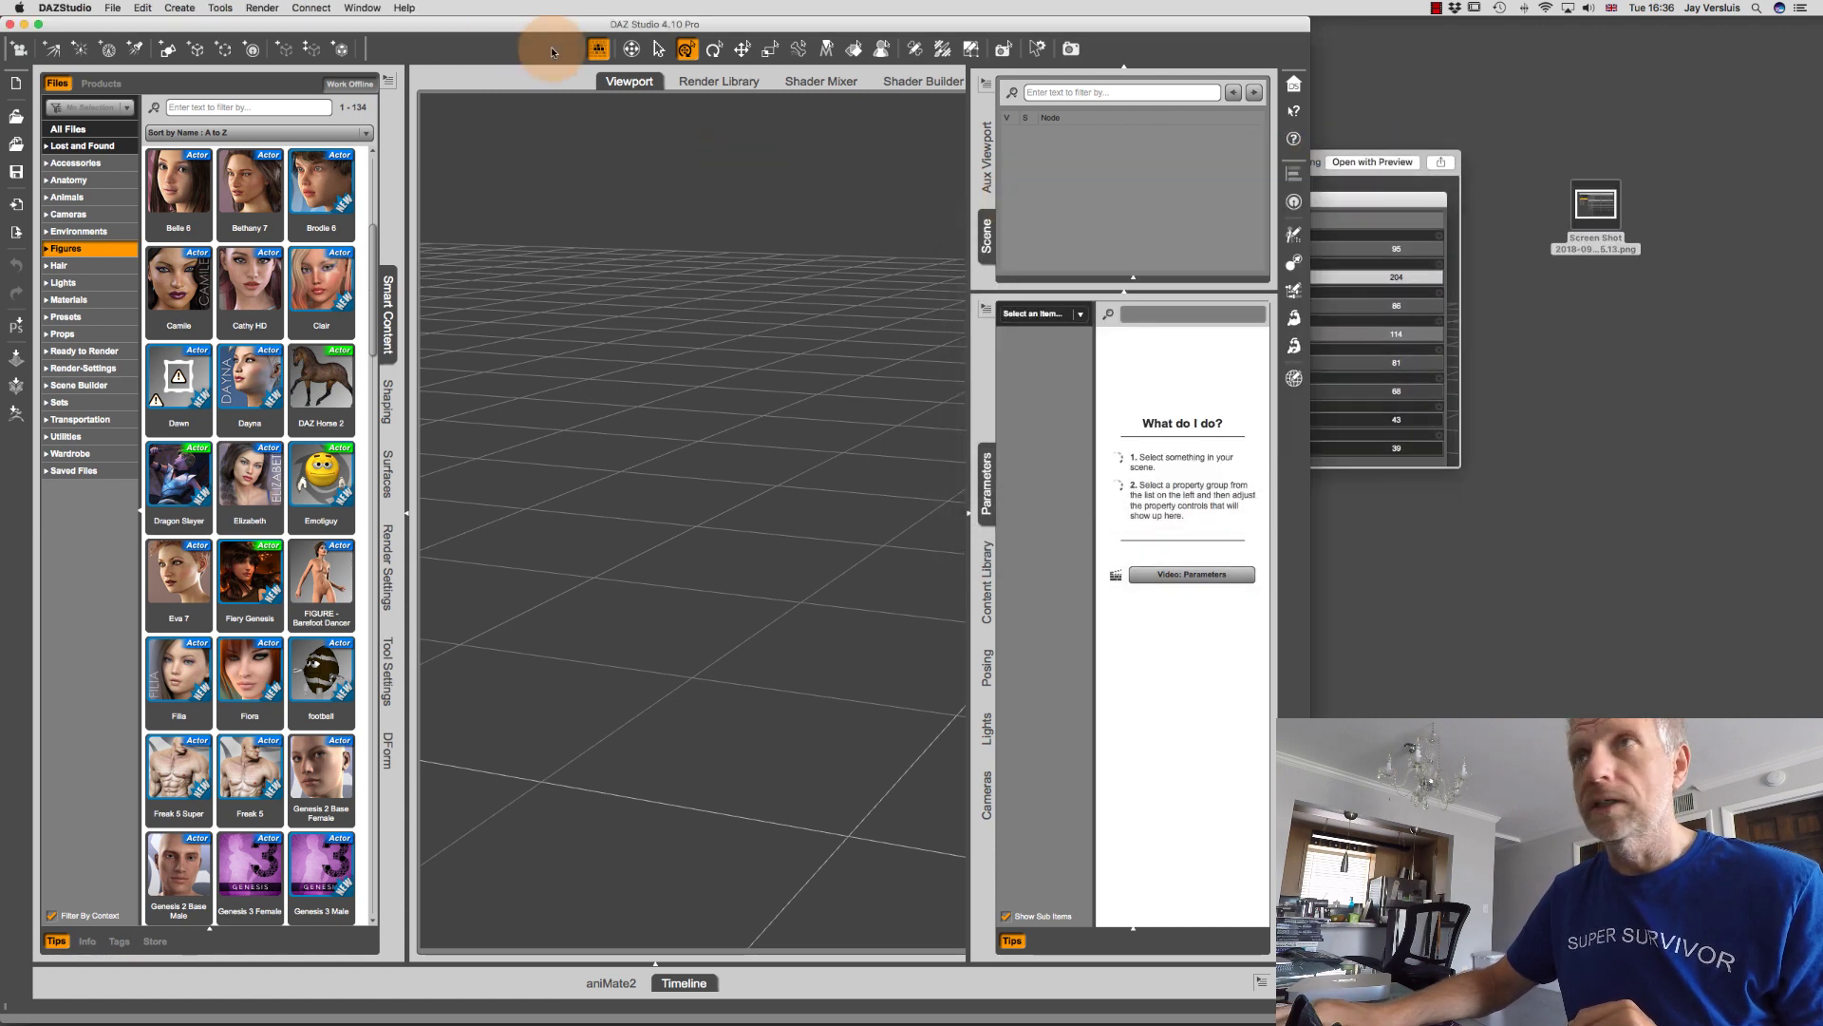
Reopen Customize Style on the Base colours and place the screenshot preview alongside for comparison
{"action": "left_click", "coordinate": [361, 9]}
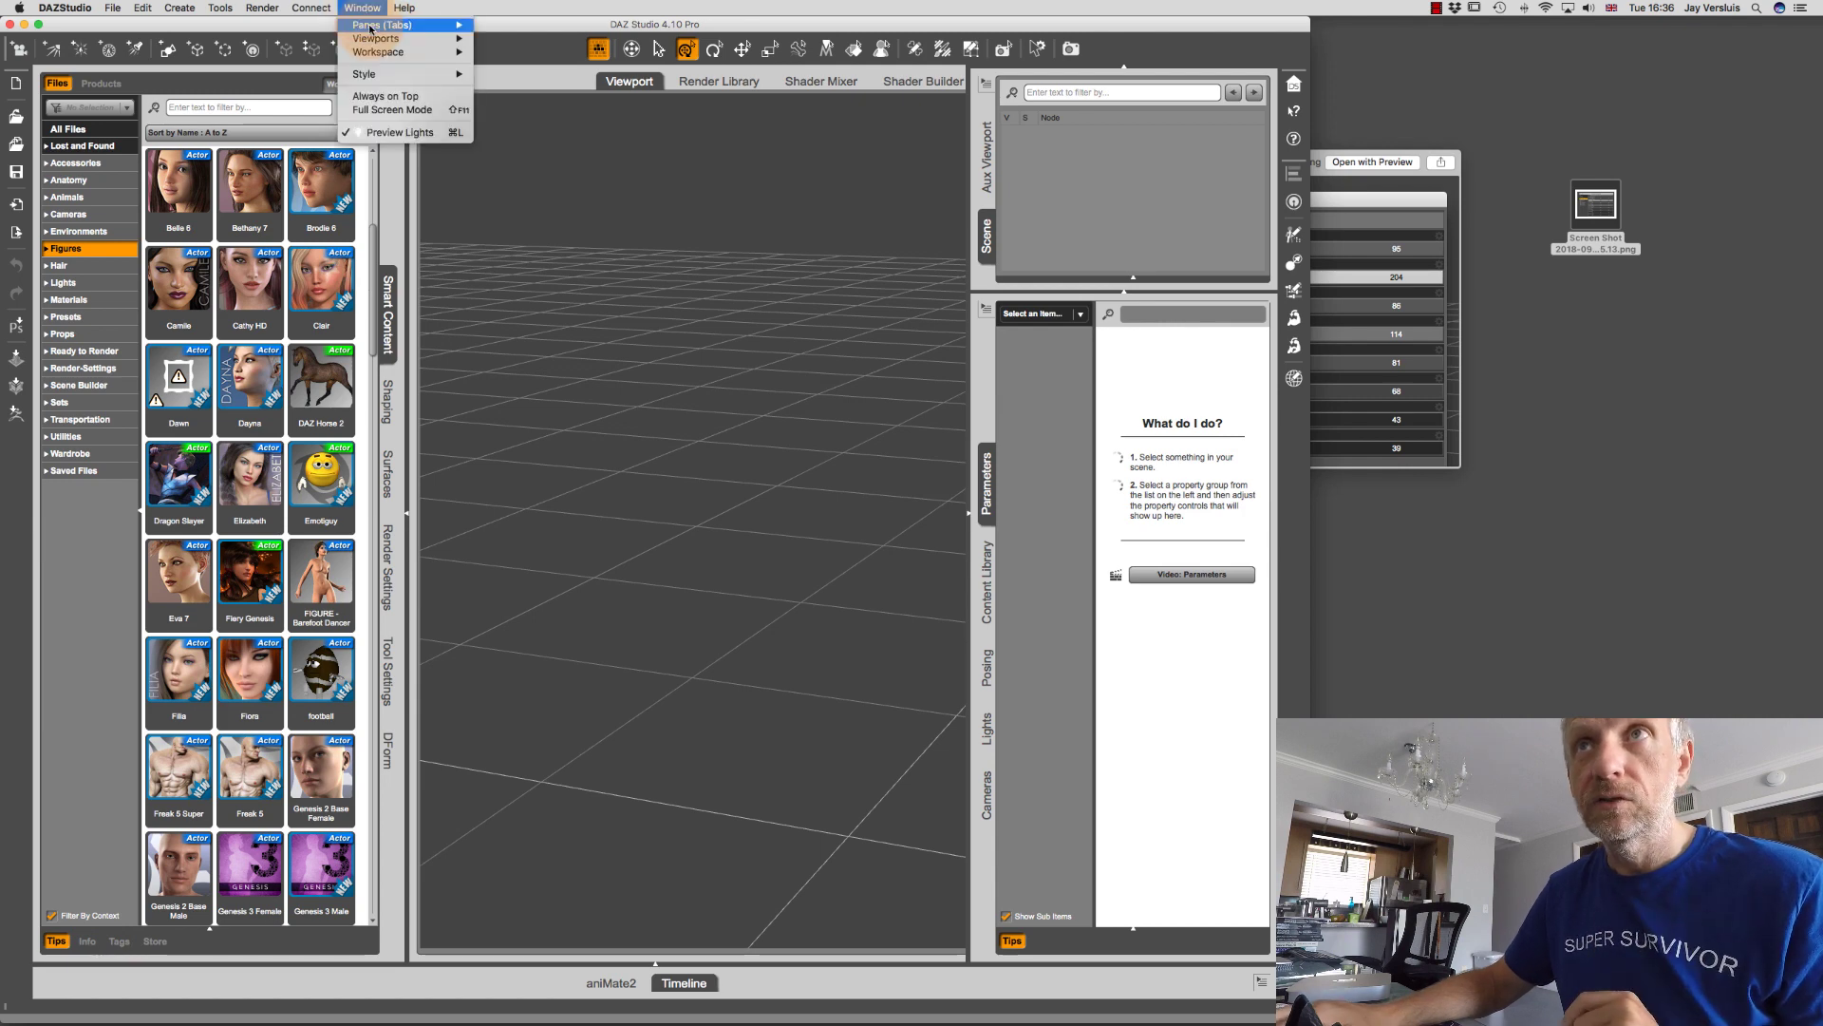
{"action": "mouse_move", "coordinate": [399, 74]}
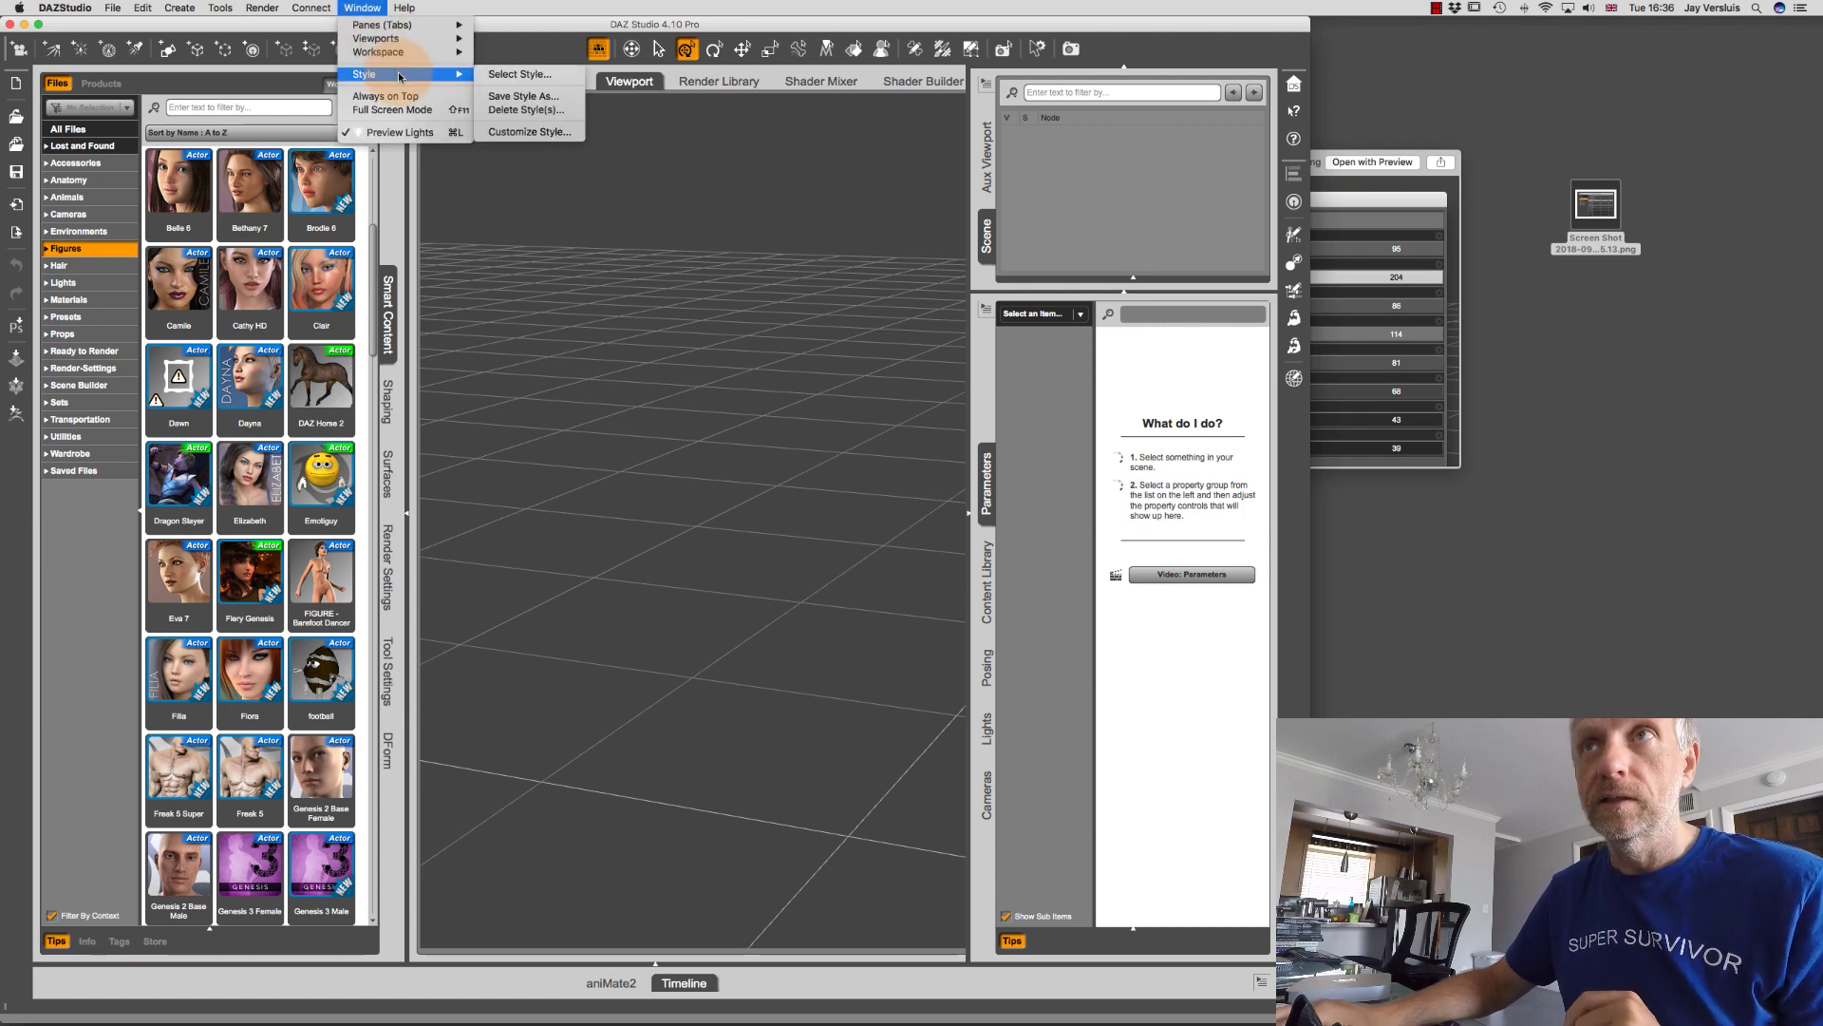
{"action": "left_click", "coordinate": [556, 132]}
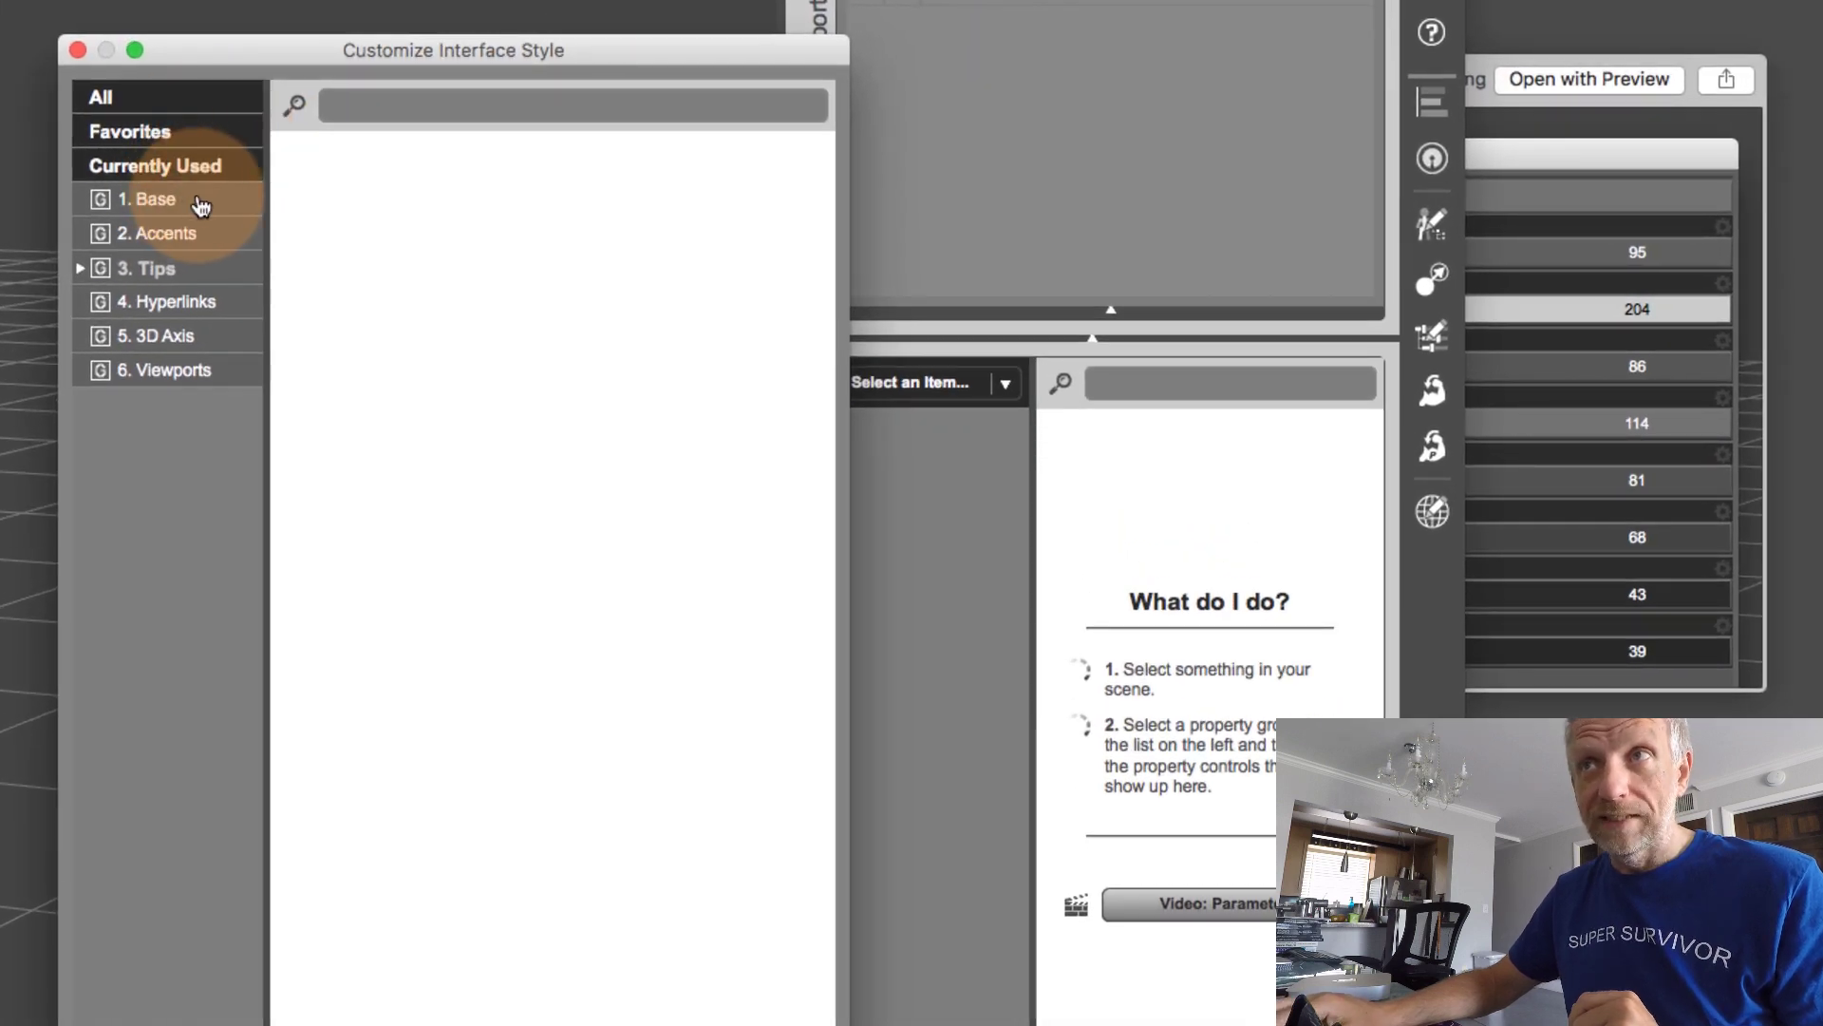
{"action": "left_click", "coordinate": [201, 206]}
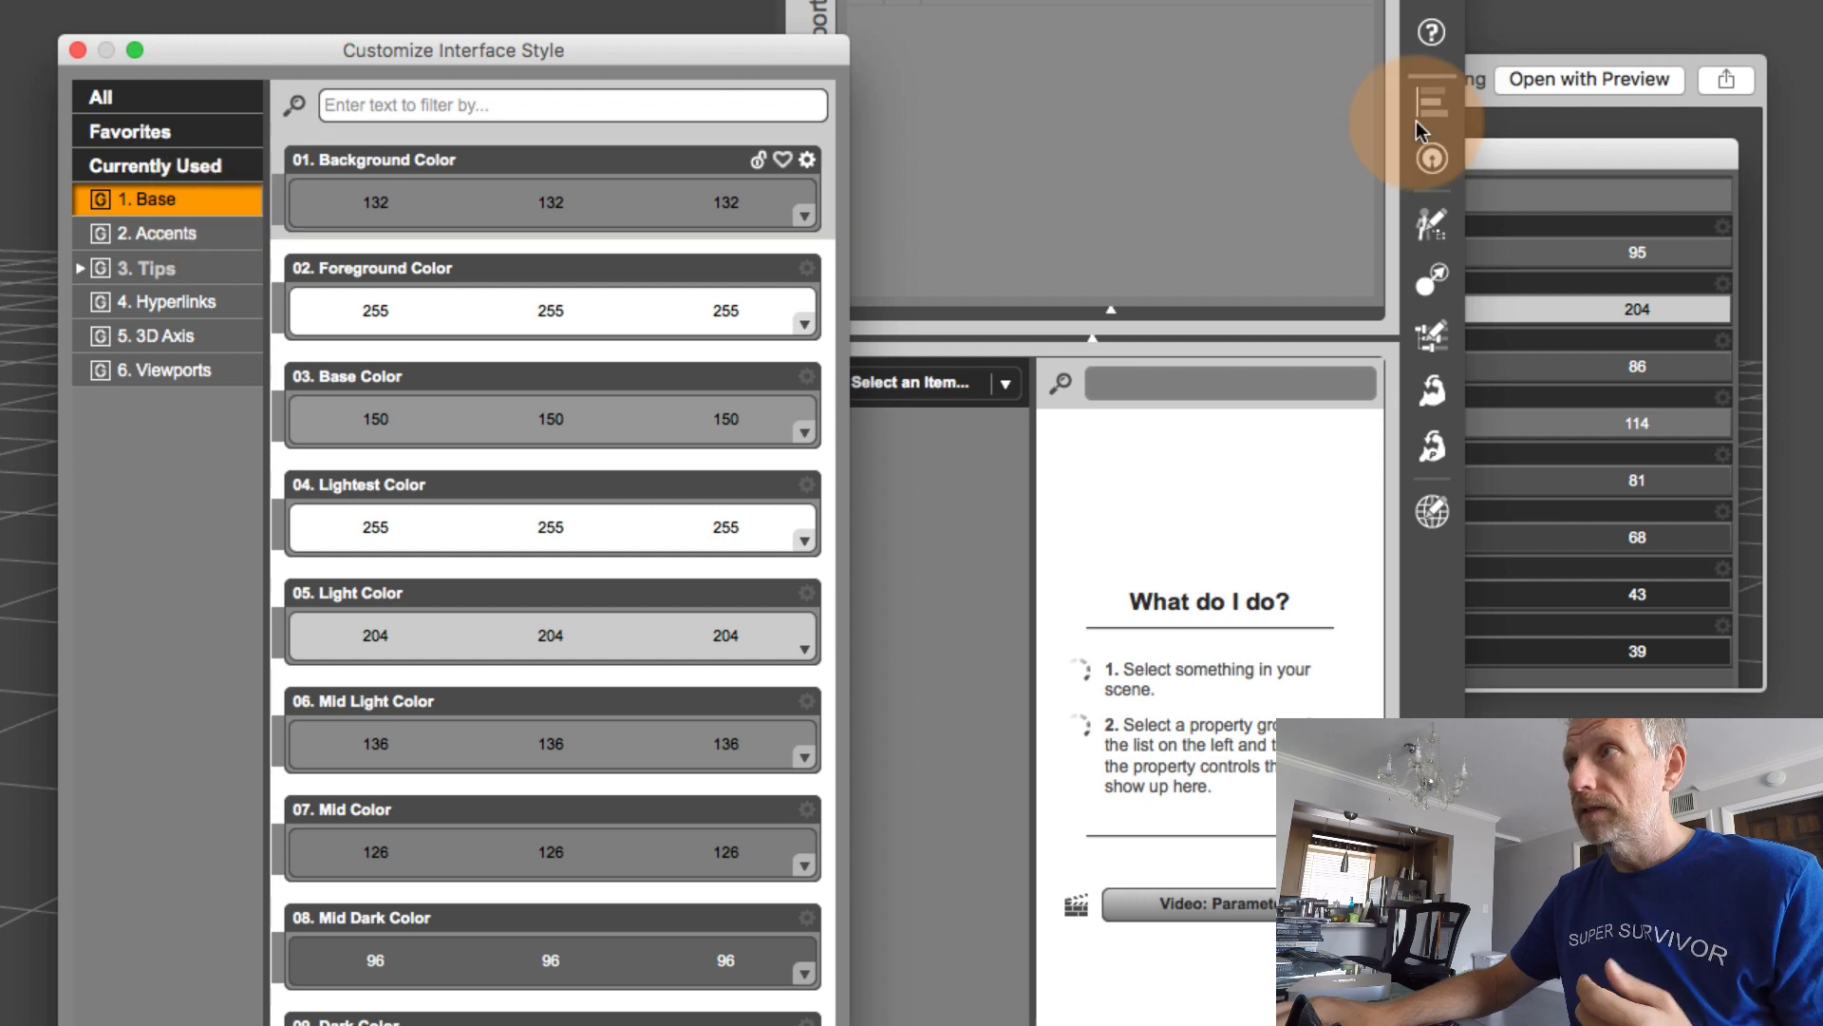
{"action": "left_click", "coordinate": [1475, 68]}
{"action": "mouse_move", "coordinate": [1474, 65]}
{"action": "left_mouse_down"}
{"action": "mouse_move", "coordinate": [1552, 129]}
{"action": "mouse_move", "coordinate": [1500, 84]}
{"action": "left_mouse_up"}
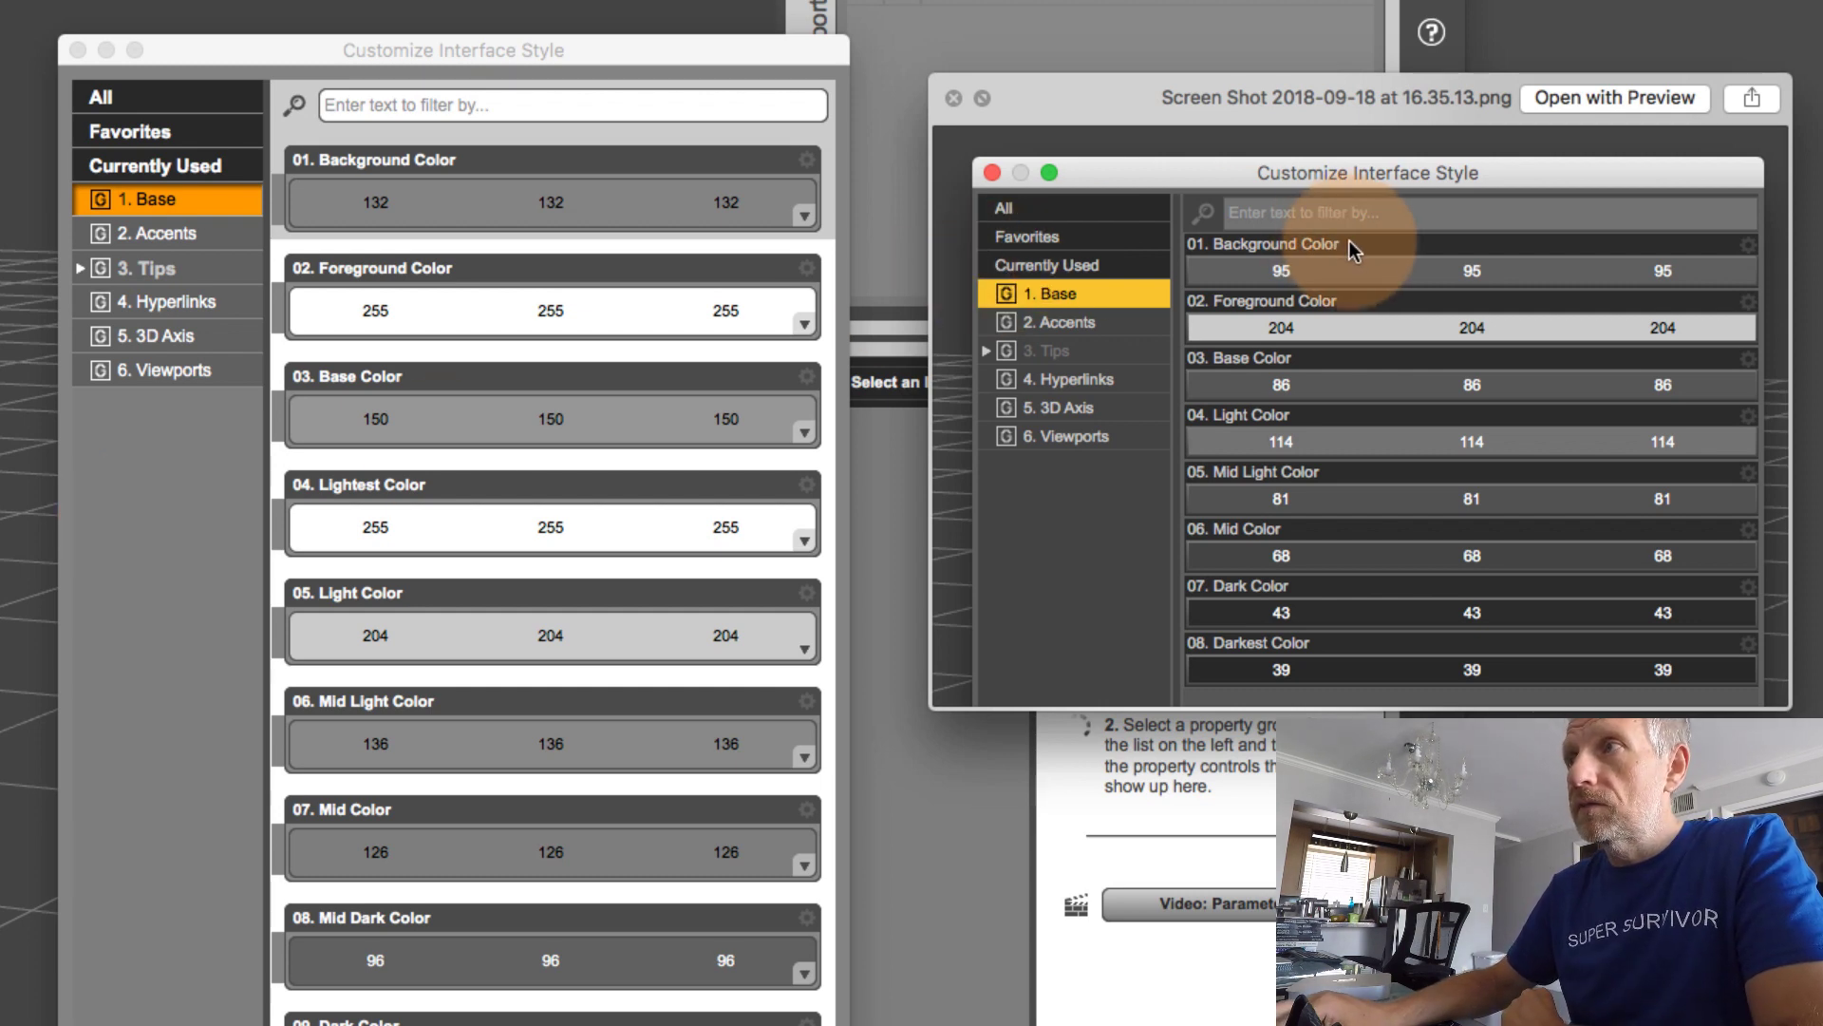
{"action": "left_click_drag", "start_coordinate": [1375, 112], "coordinate": [1350, 76]}
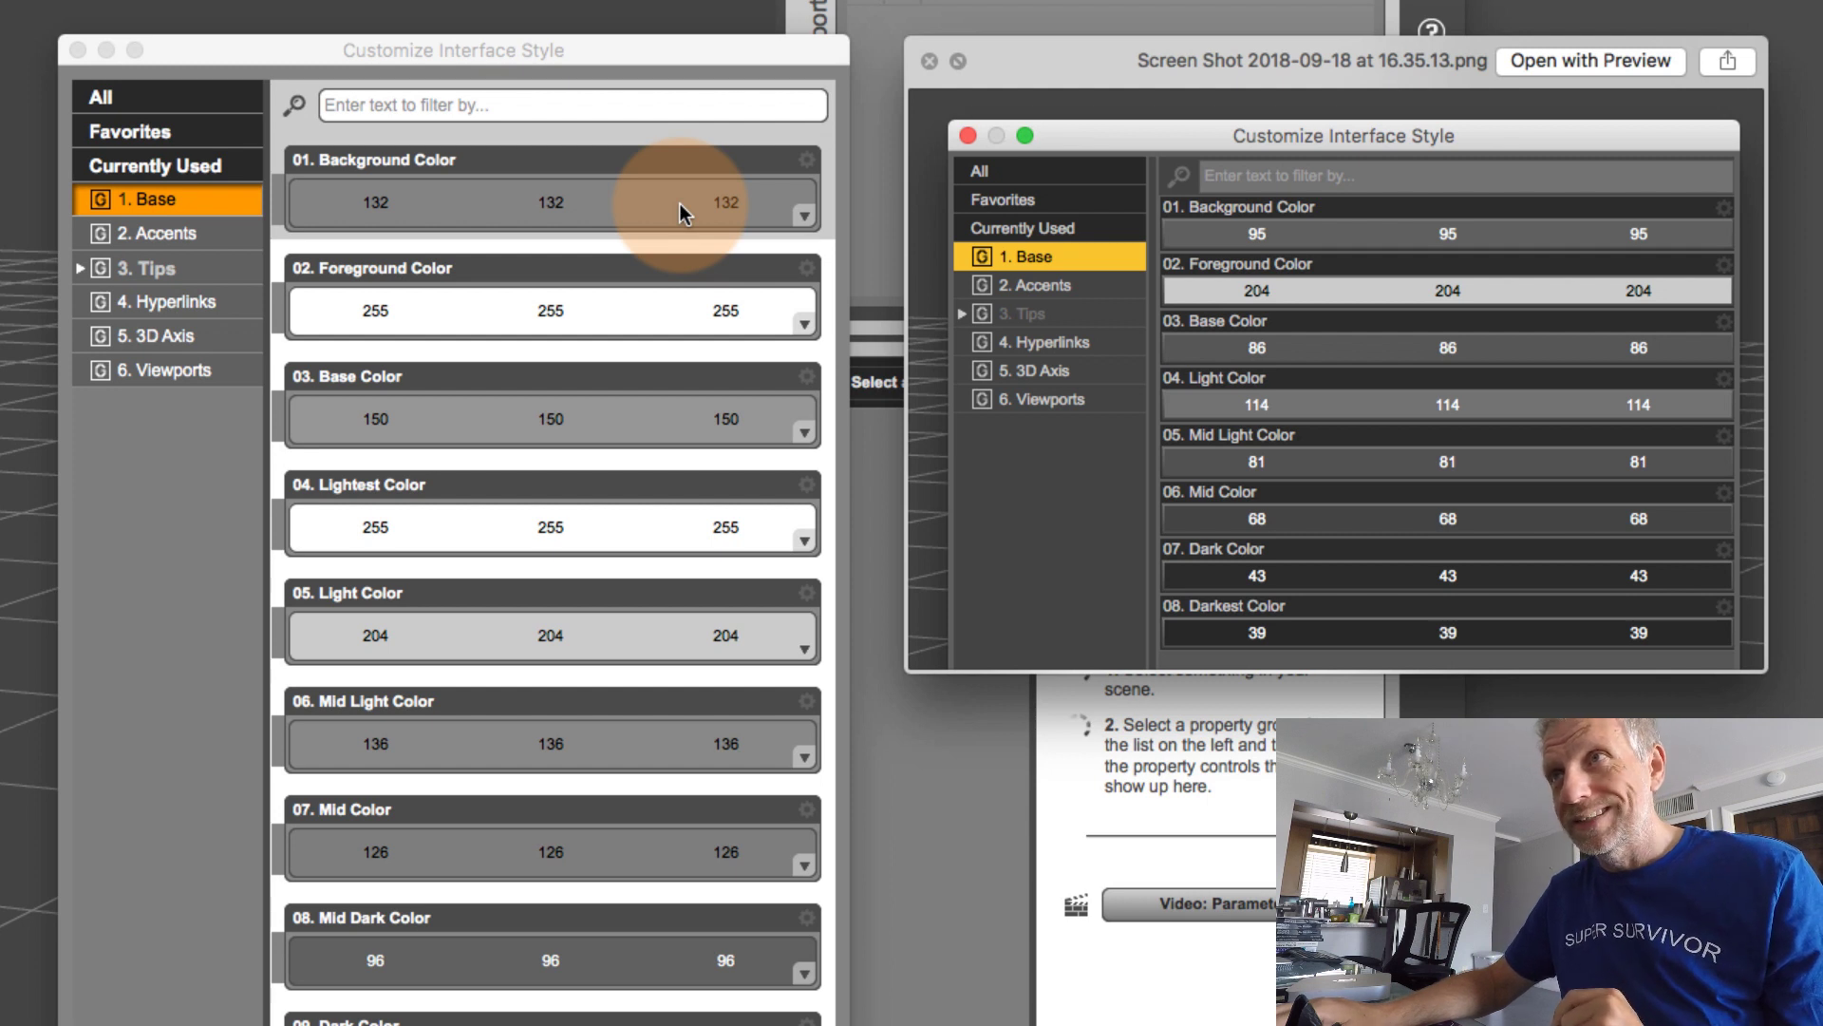
Set Background Color to RGB 95, 95, 95 in the colour picker and confirm it
{"action": "left_click", "coordinate": [621, 208]}
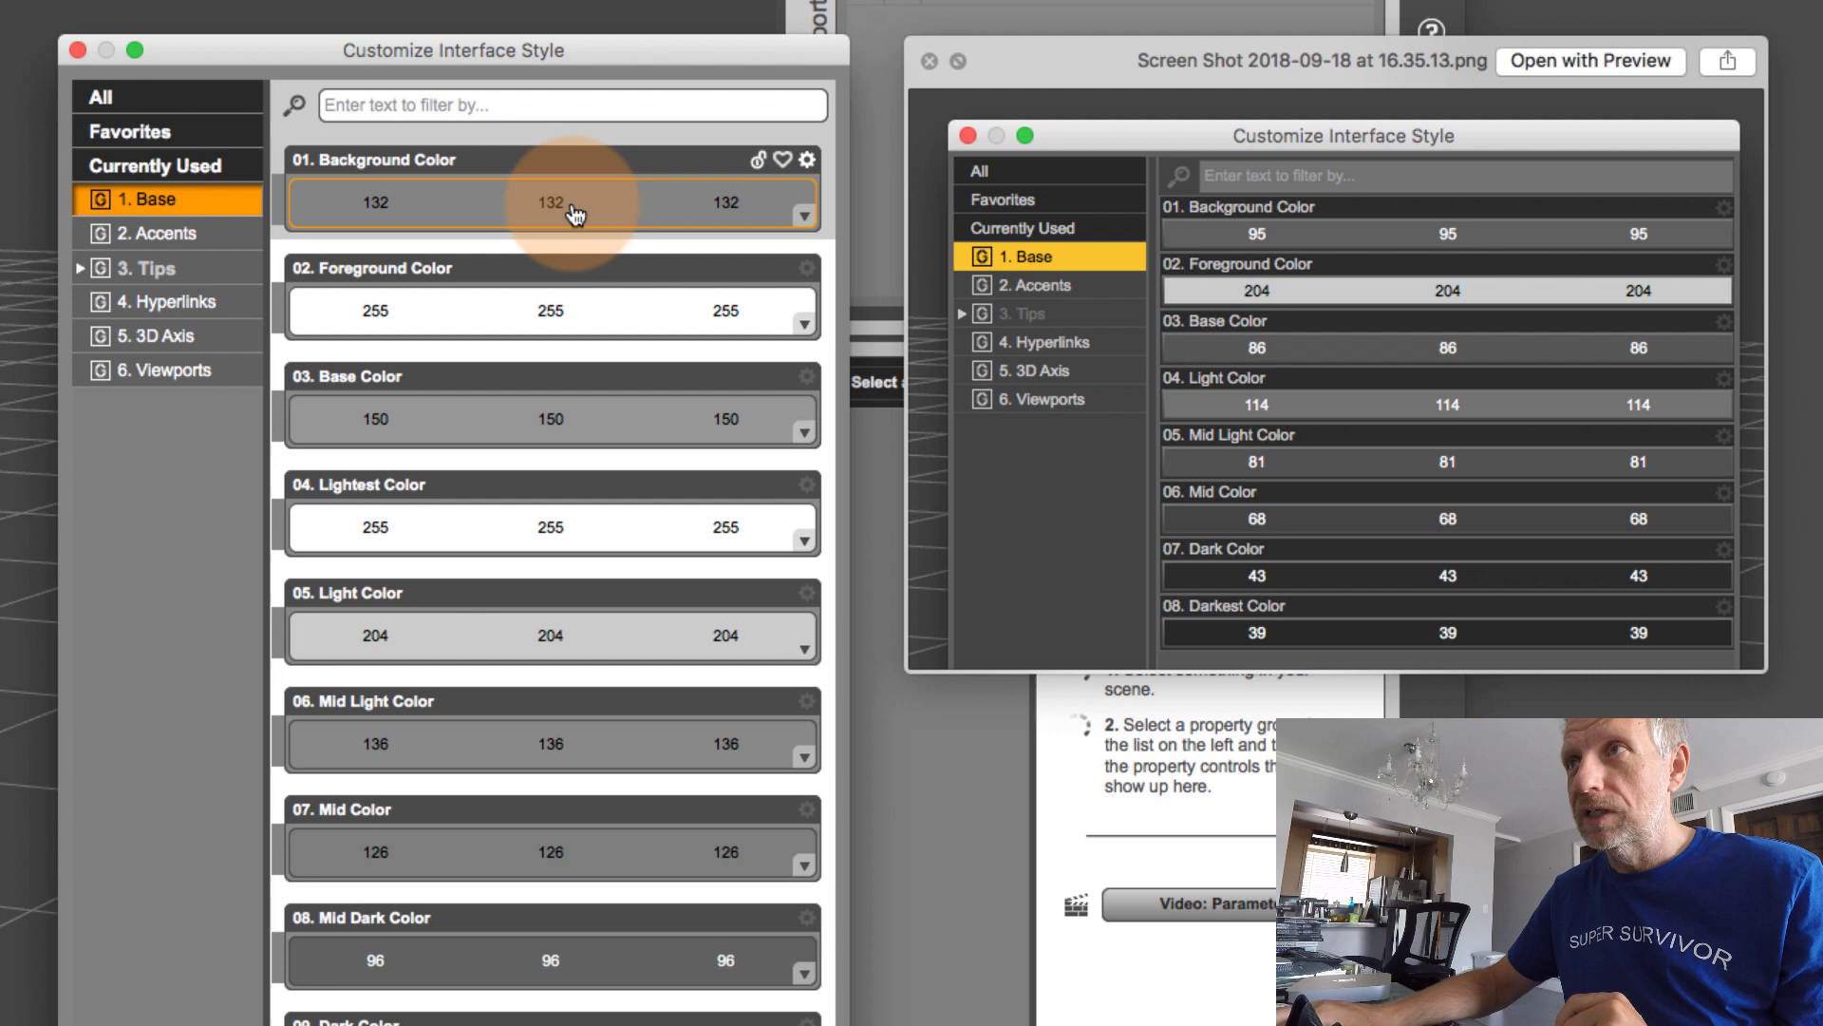
{"action": "left_click", "coordinate": [621, 207]}
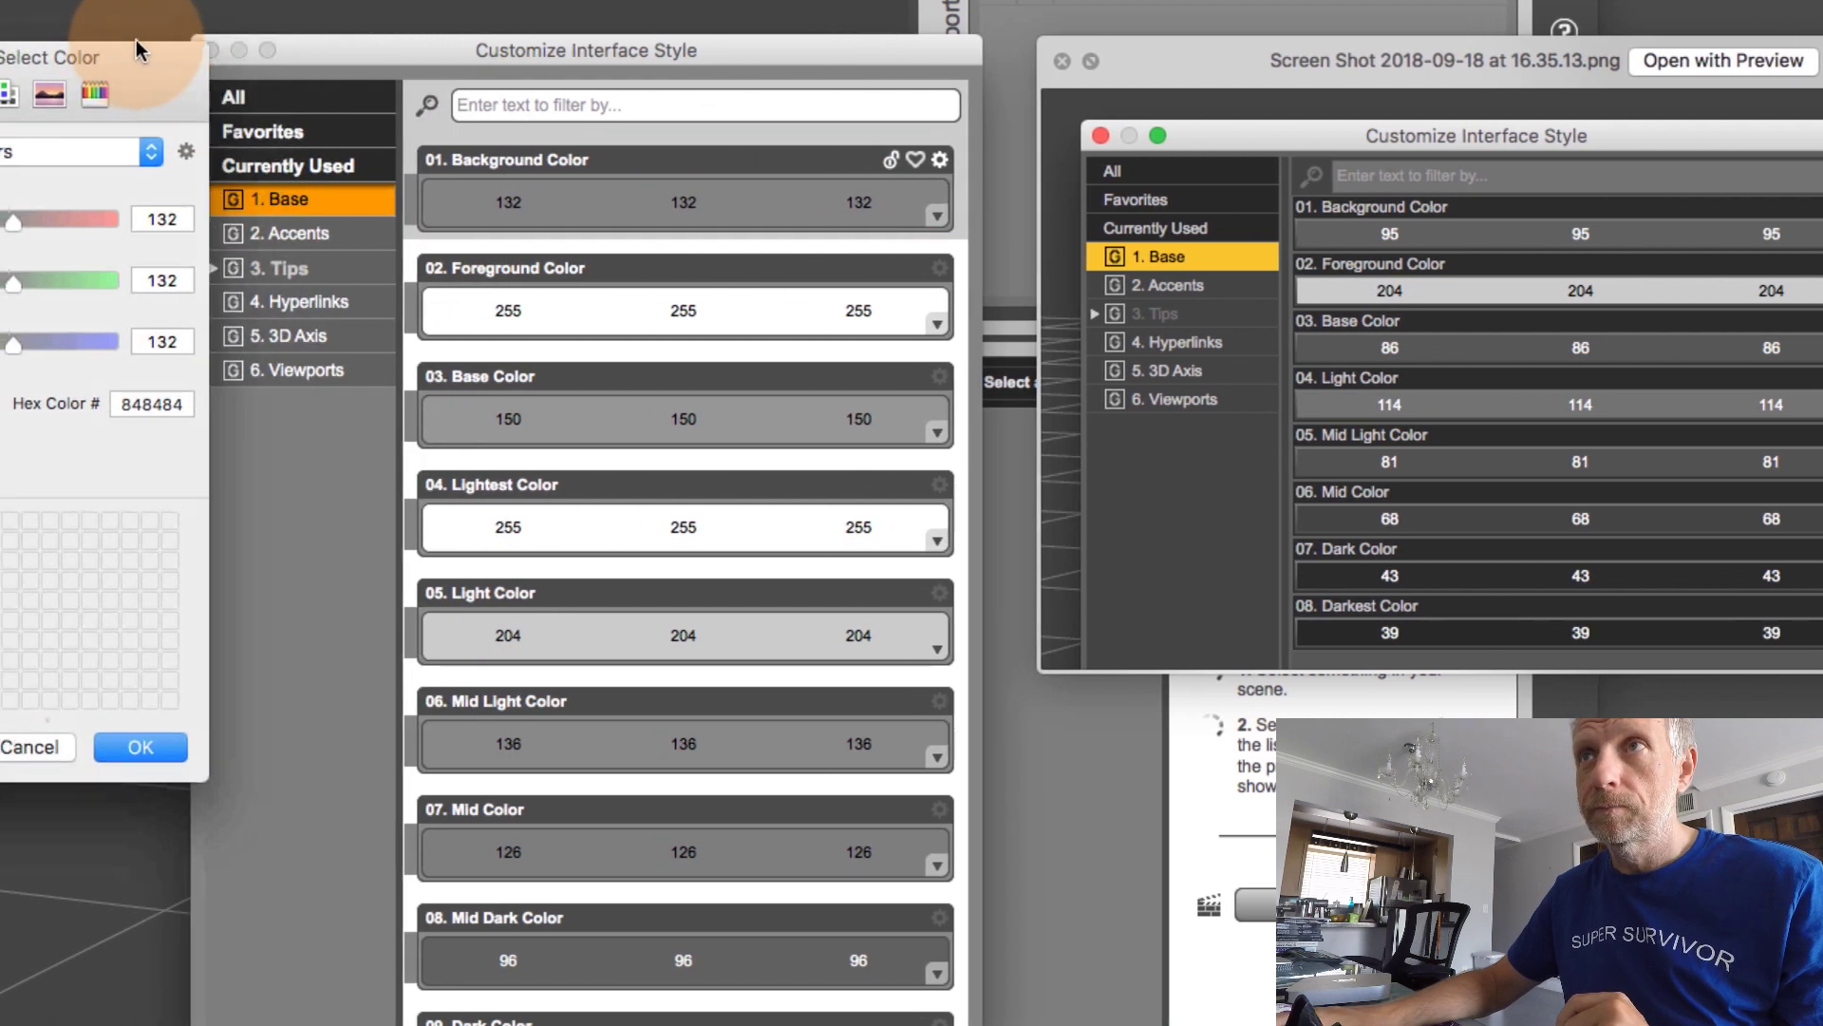
{"action": "left_click_drag", "start_coordinate": [136, 42], "coordinate": [215, 47]}
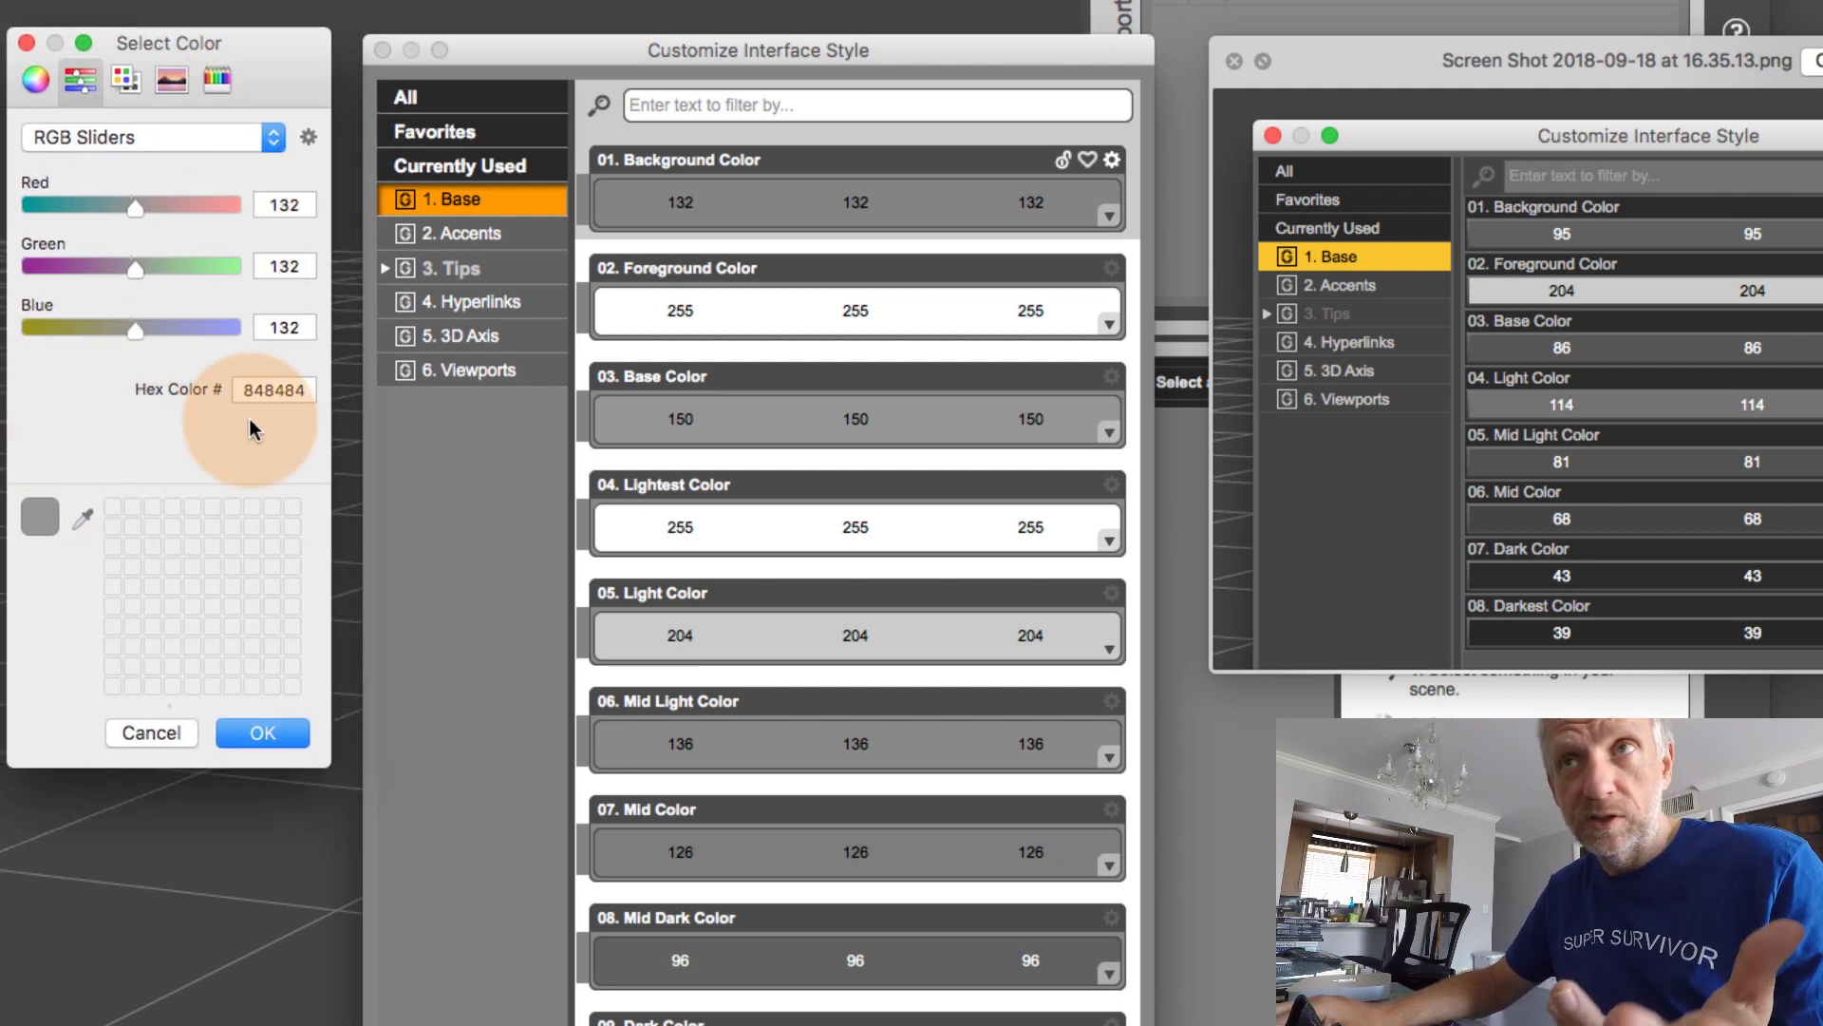
{"action": "left_click", "coordinate": [272, 138]}
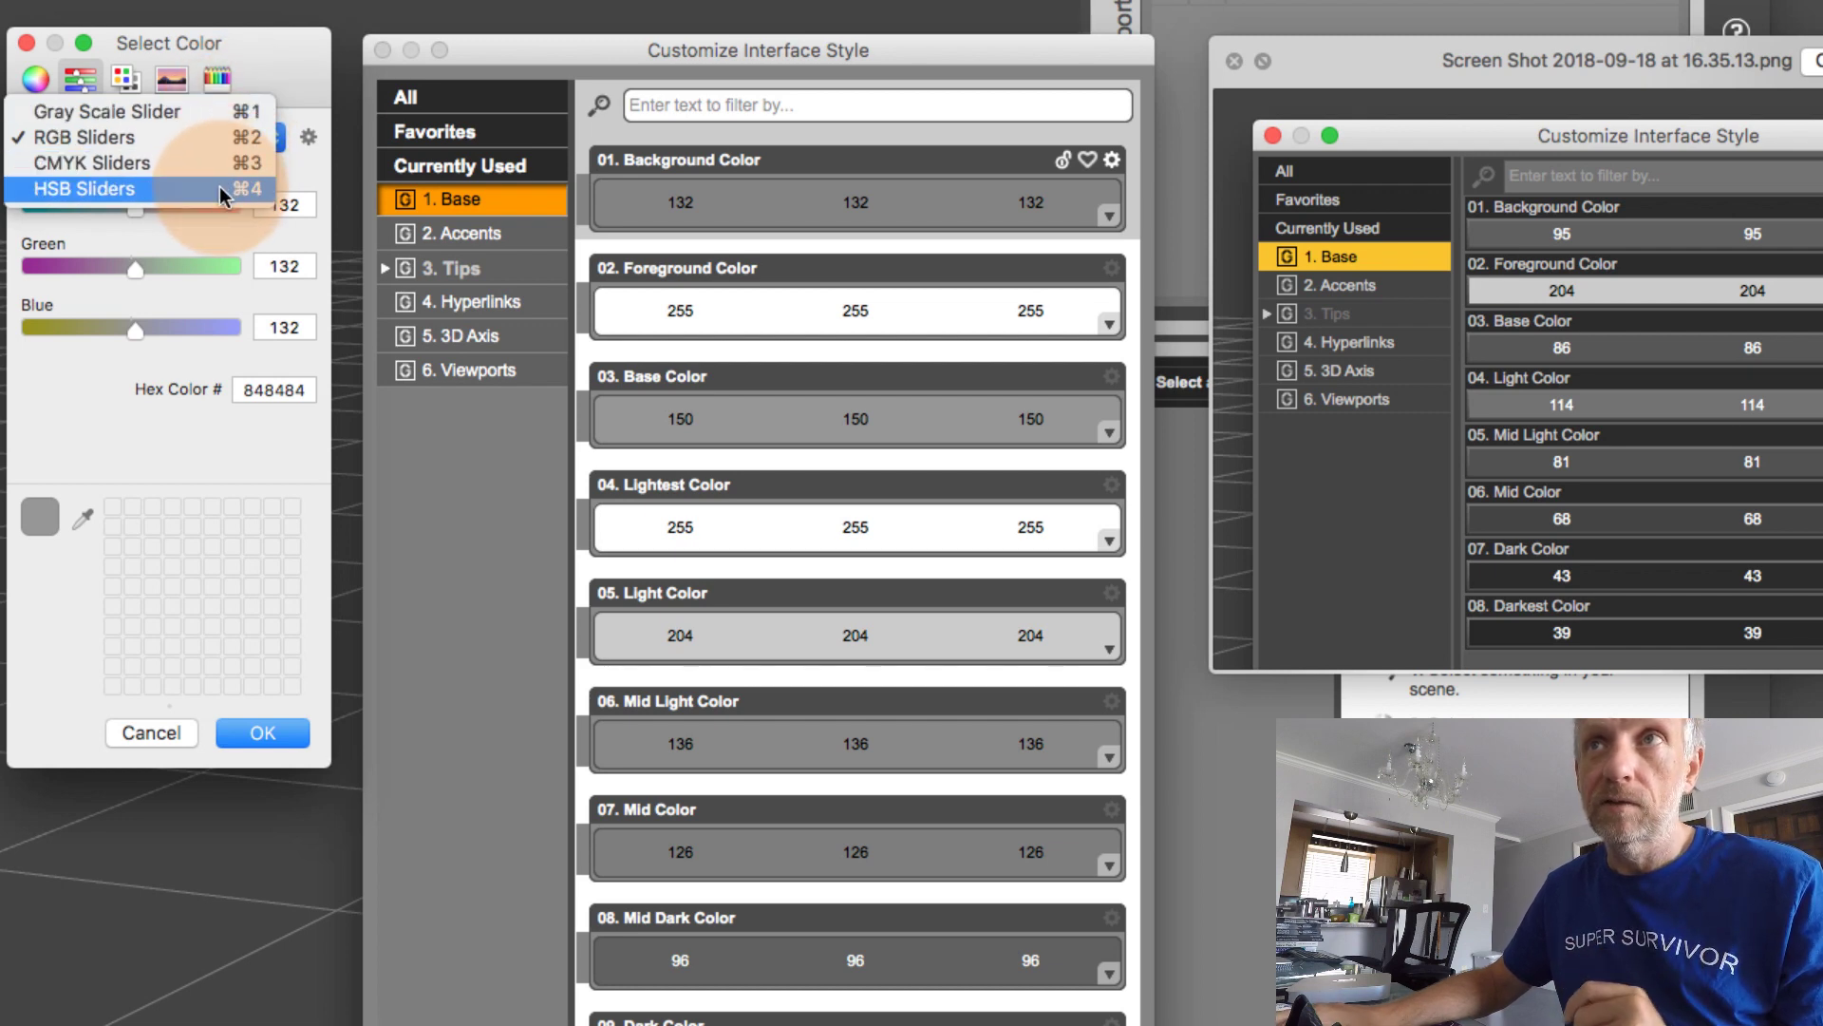
{"action": "left_click", "coordinate": [148, 139]}
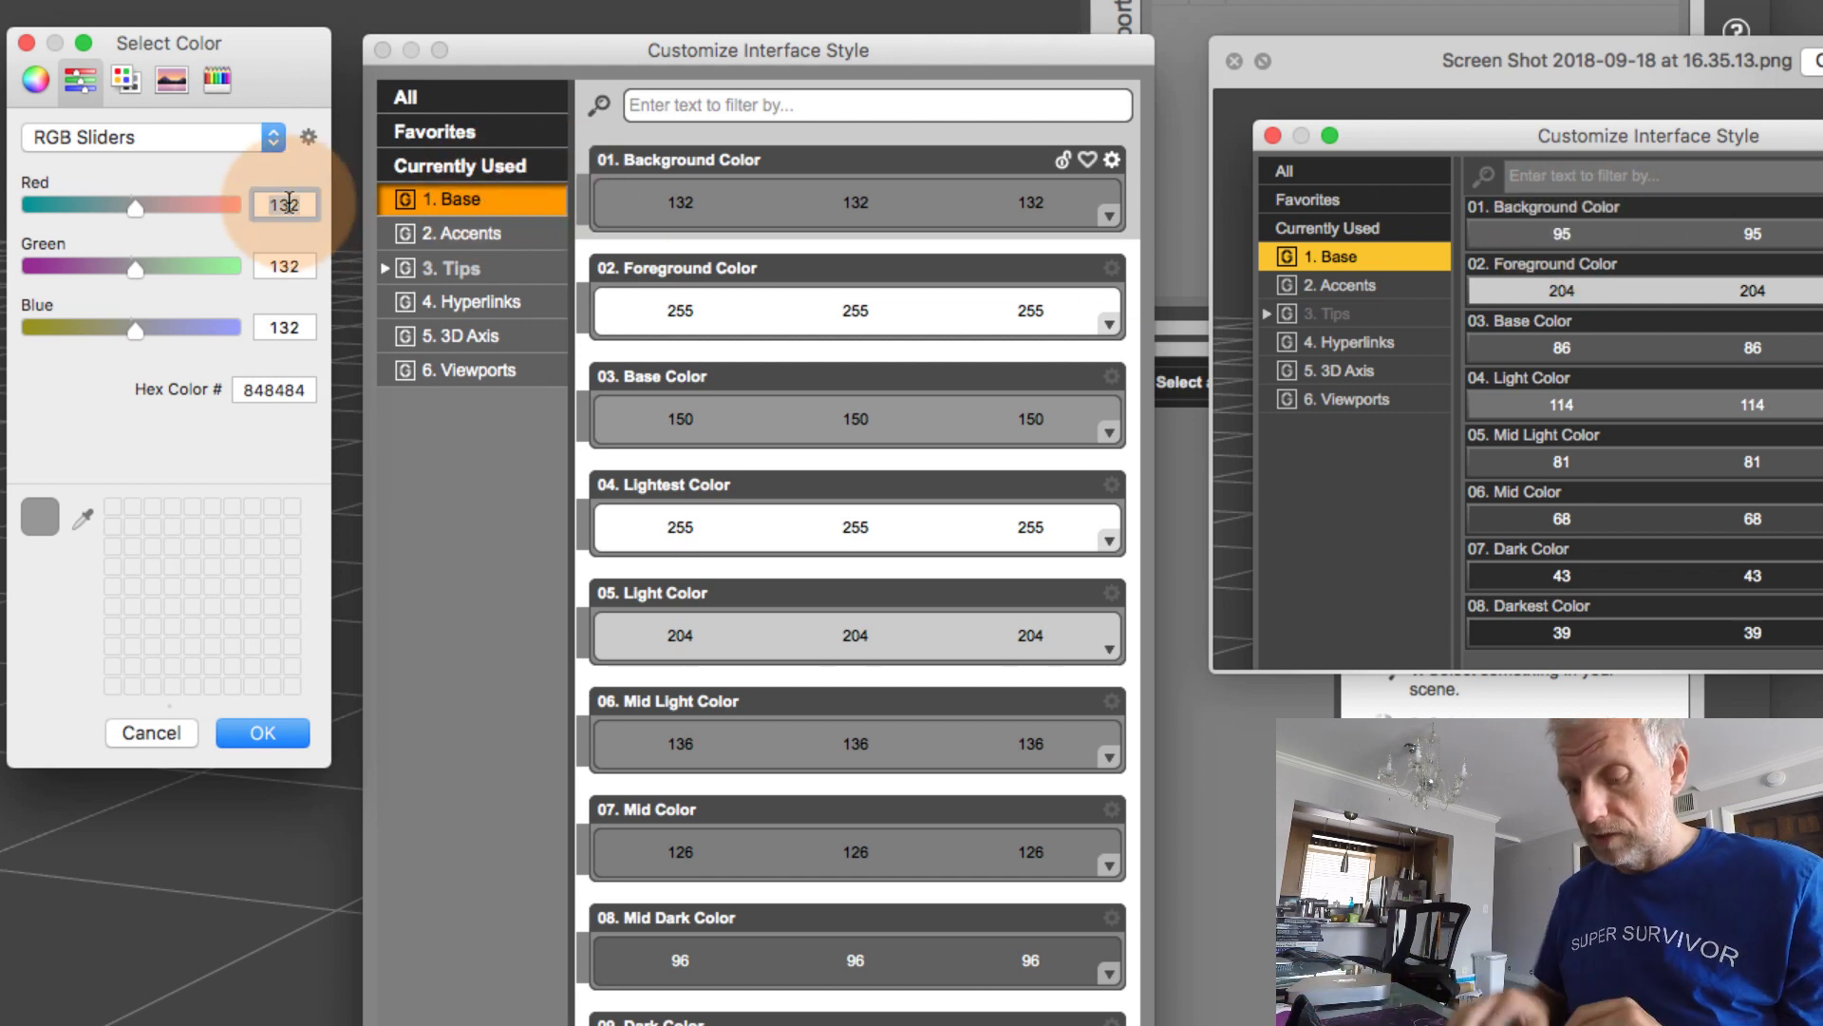
{"action": "double_click", "coordinate": [289, 205]}
{"action": "key", "text": "Tab"}
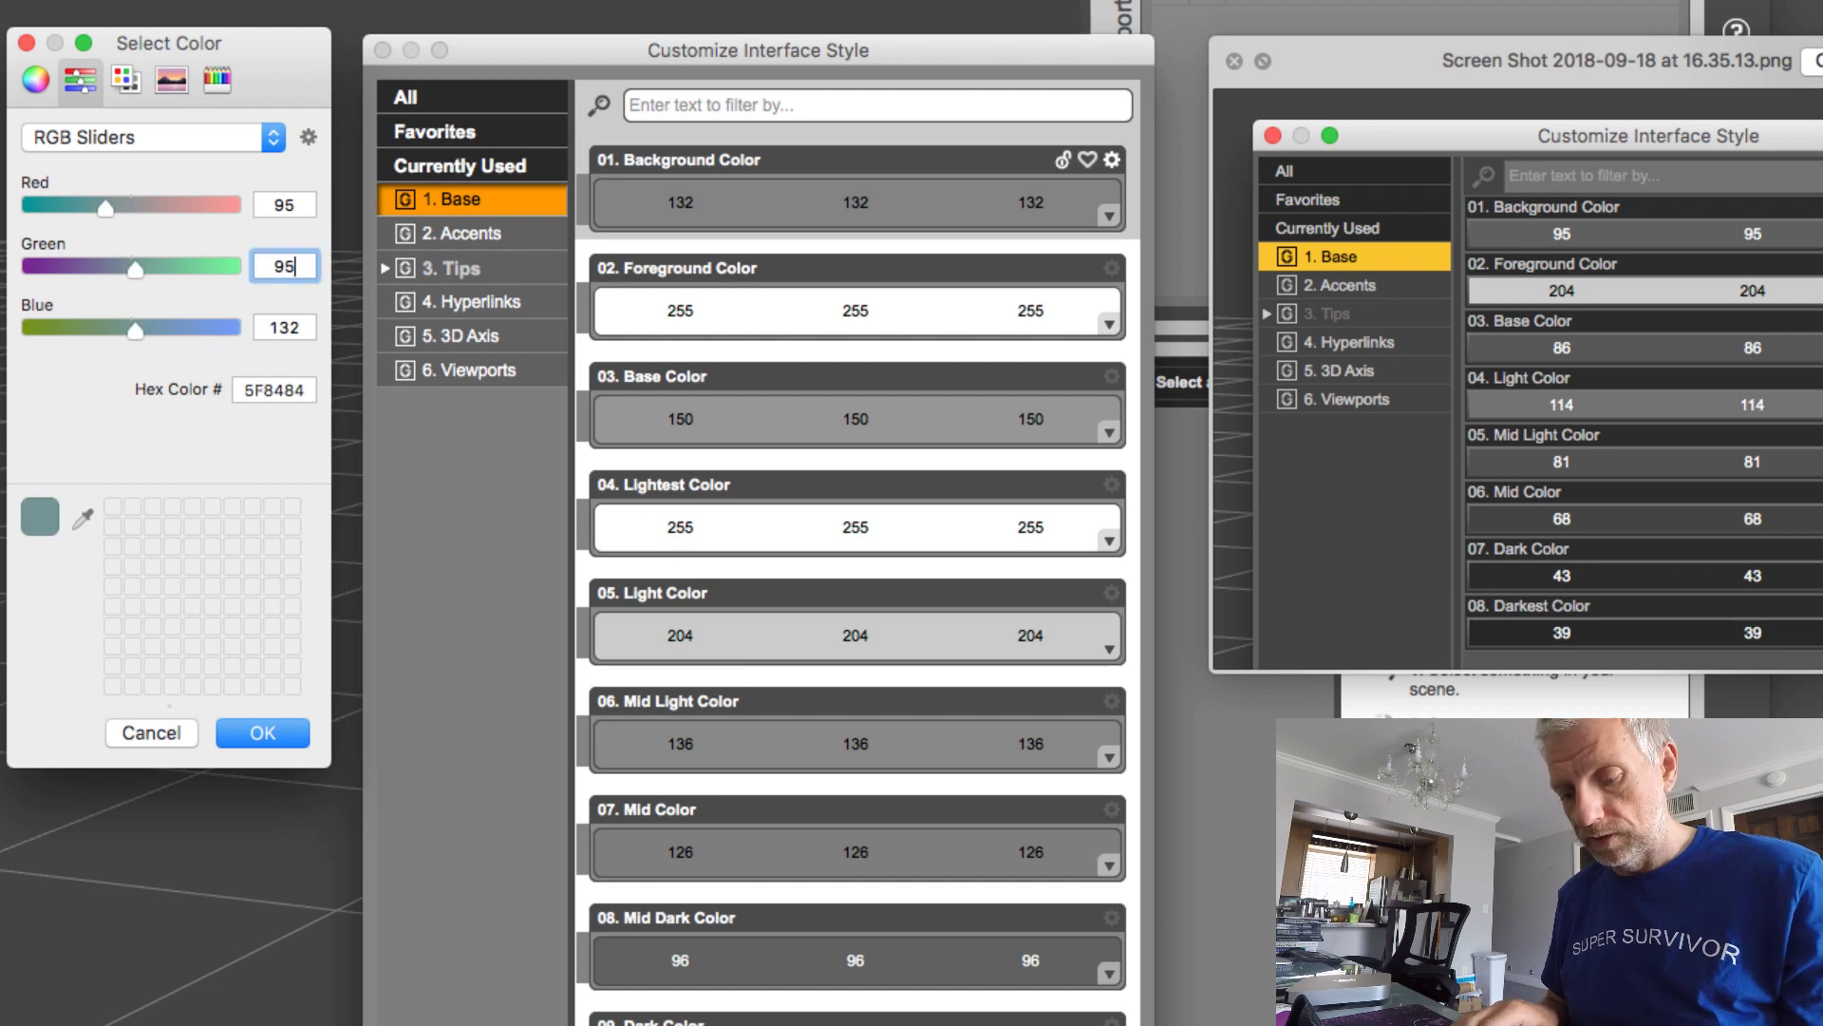
{"action": "key", "text": "Tab"}
{"action": "type", "text": "95"}
{"action": "key", "text": "Tab"}
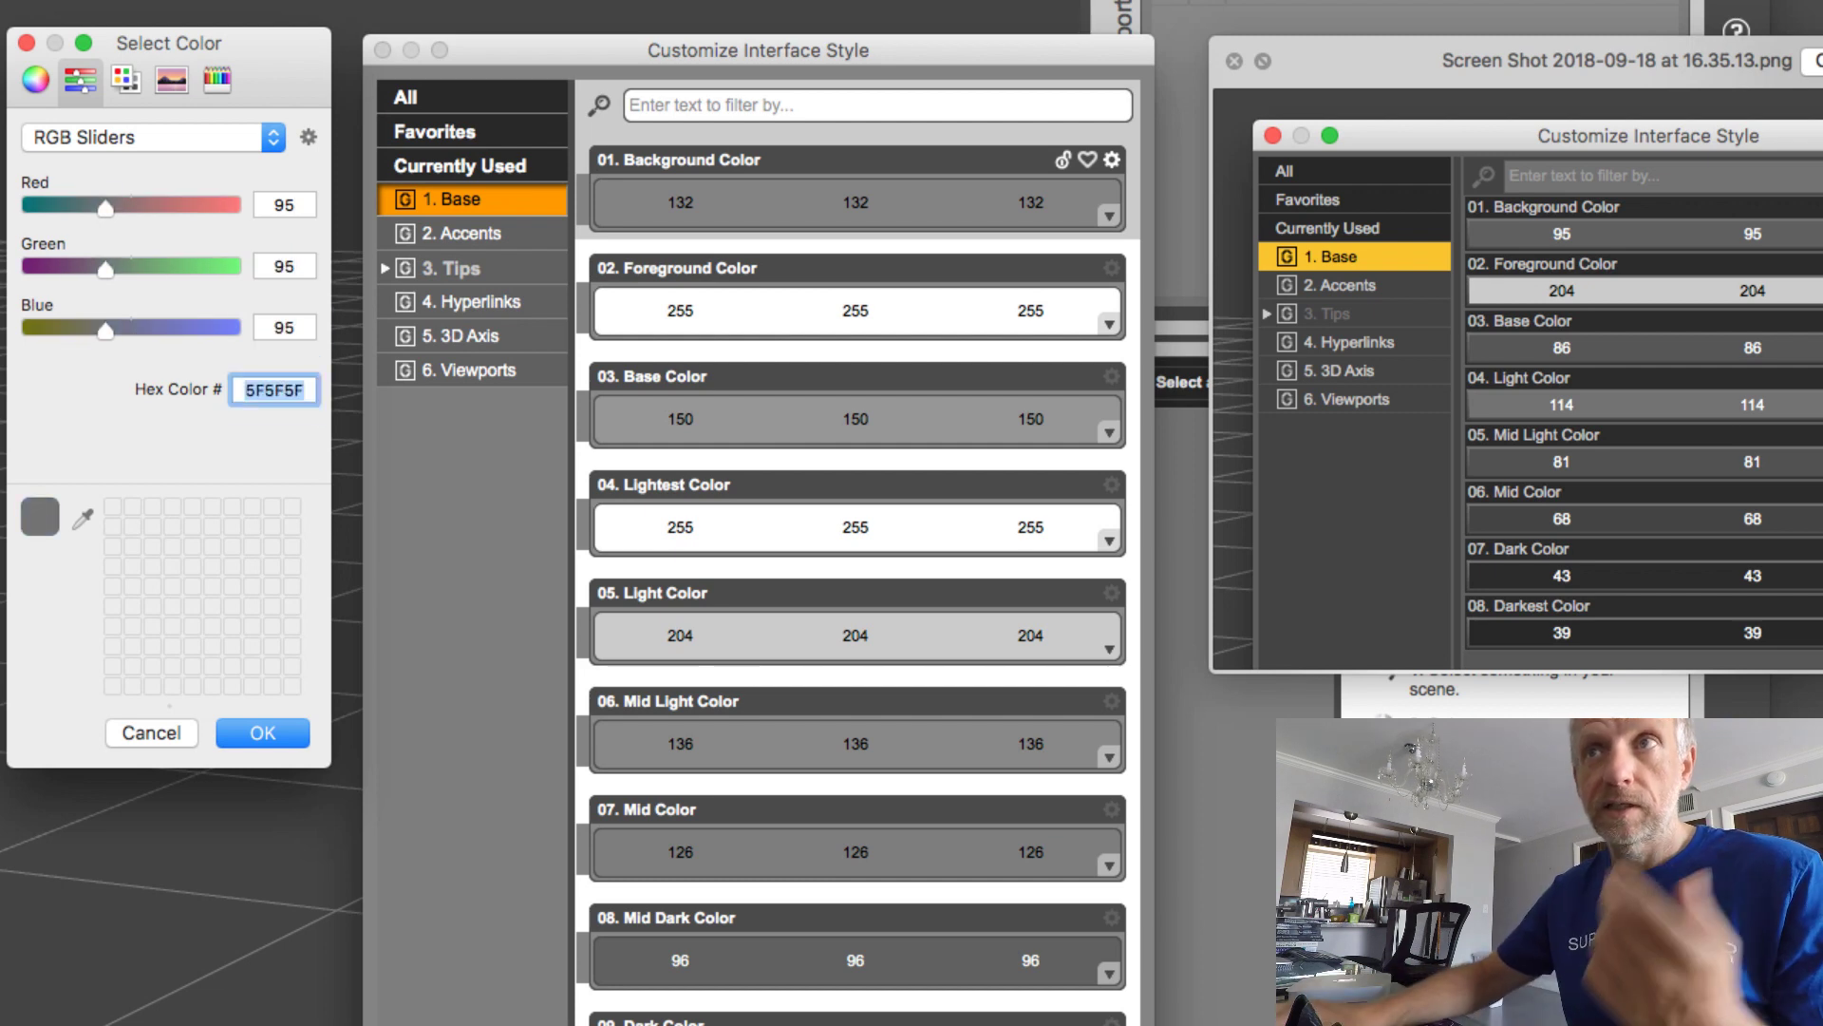
{"action": "left_click", "coordinate": [283, 737]}
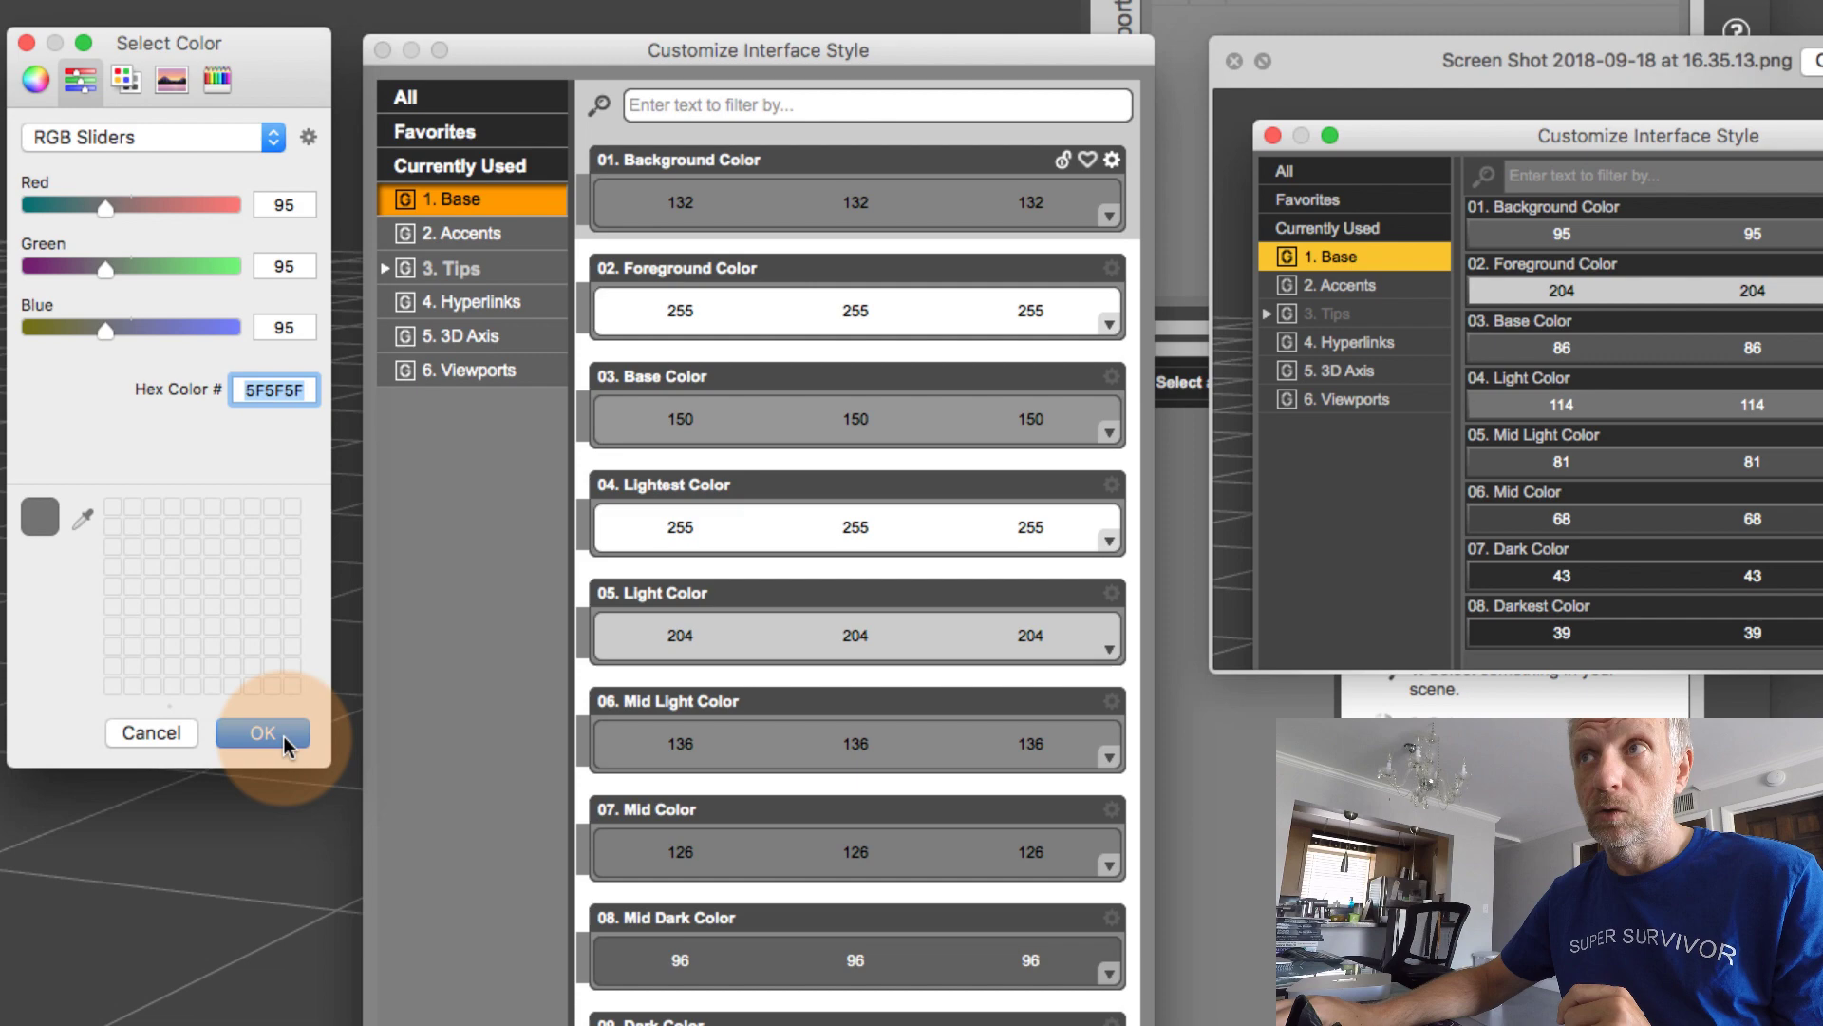
{"action": "left_click", "coordinate": [750, 219]}
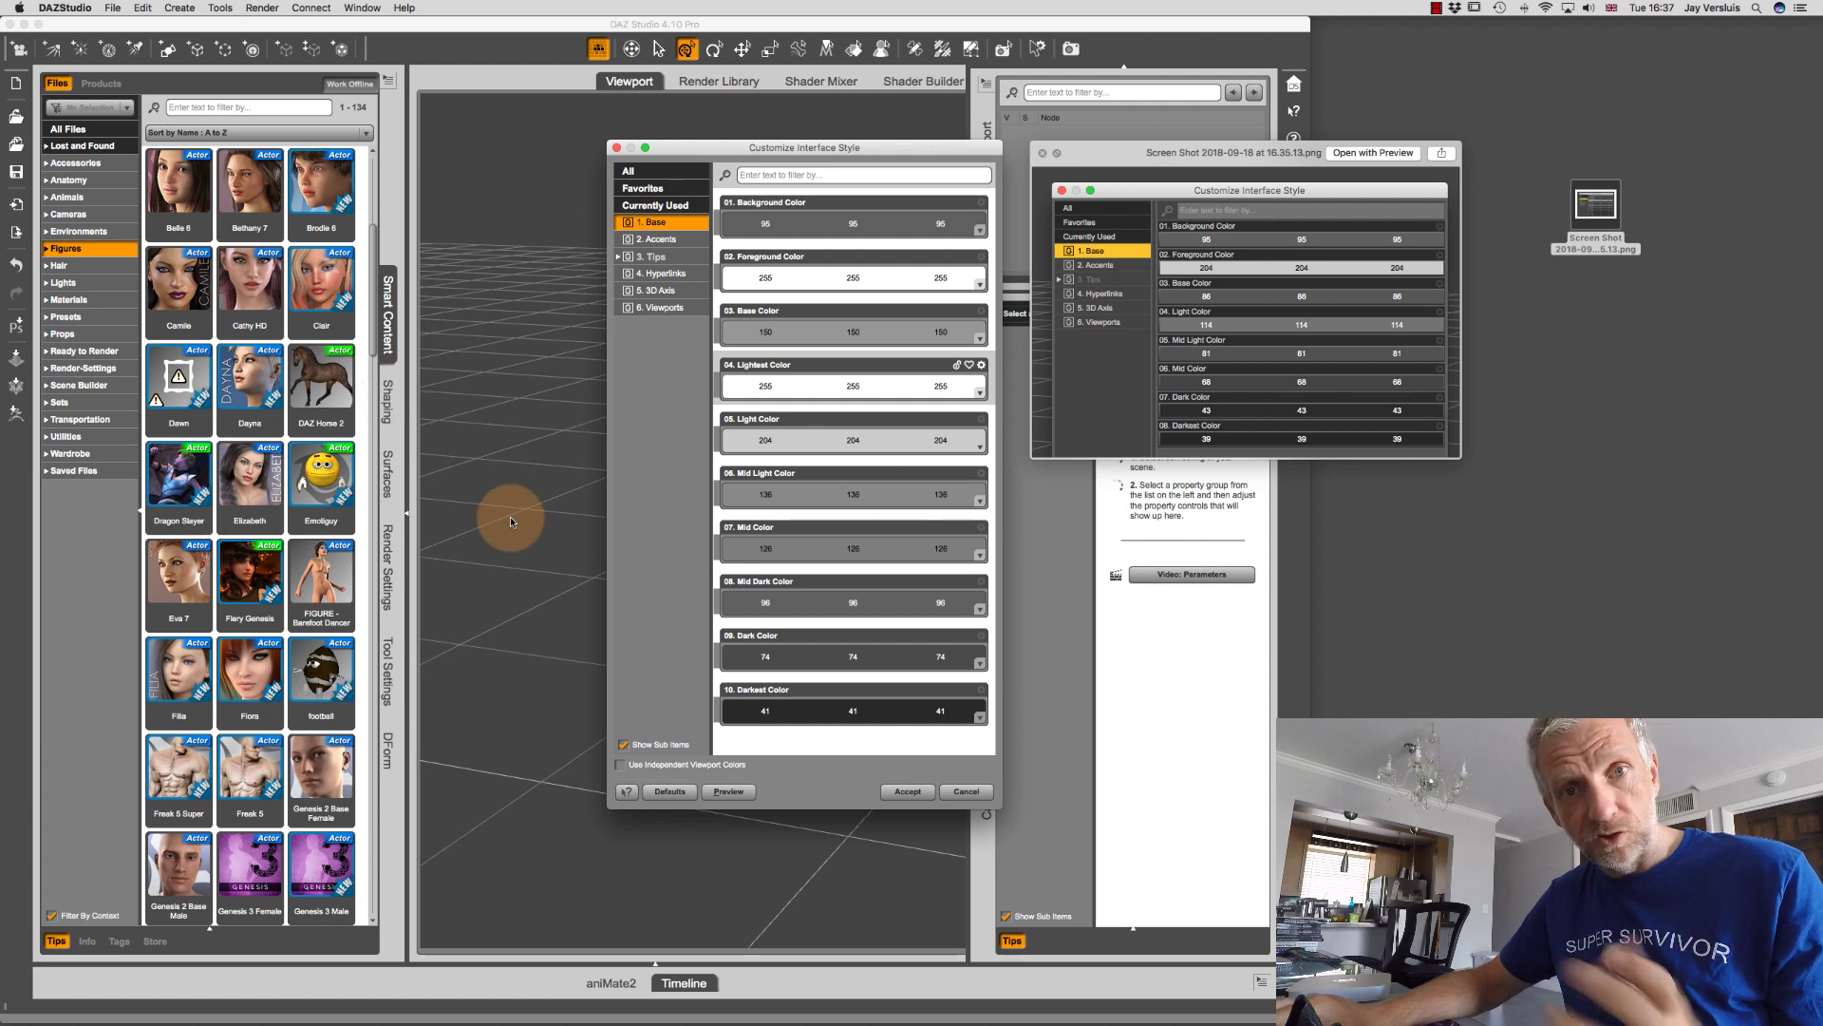
Preview the style, then eyedrop the Foreground Color grey from the reference screenshot and confirm
{"action": "left_click", "coordinate": [729, 792]}
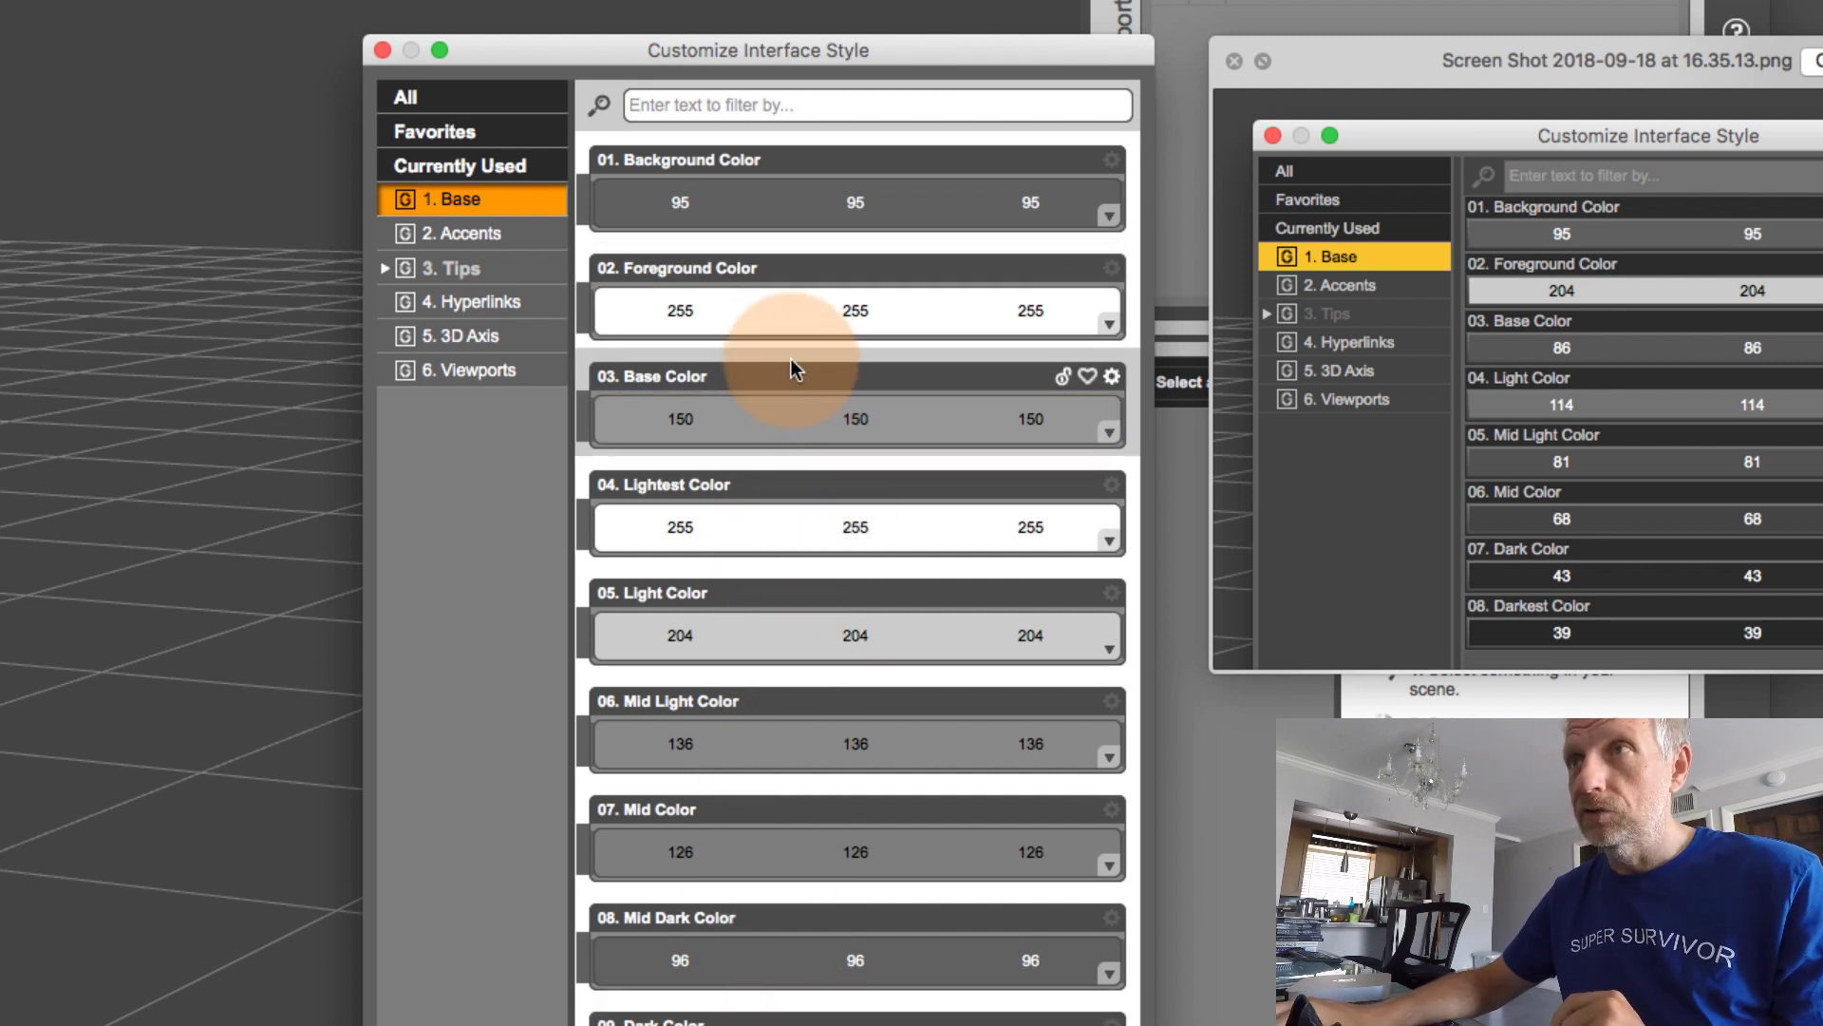
{"action": "left_click", "coordinate": [765, 320]}
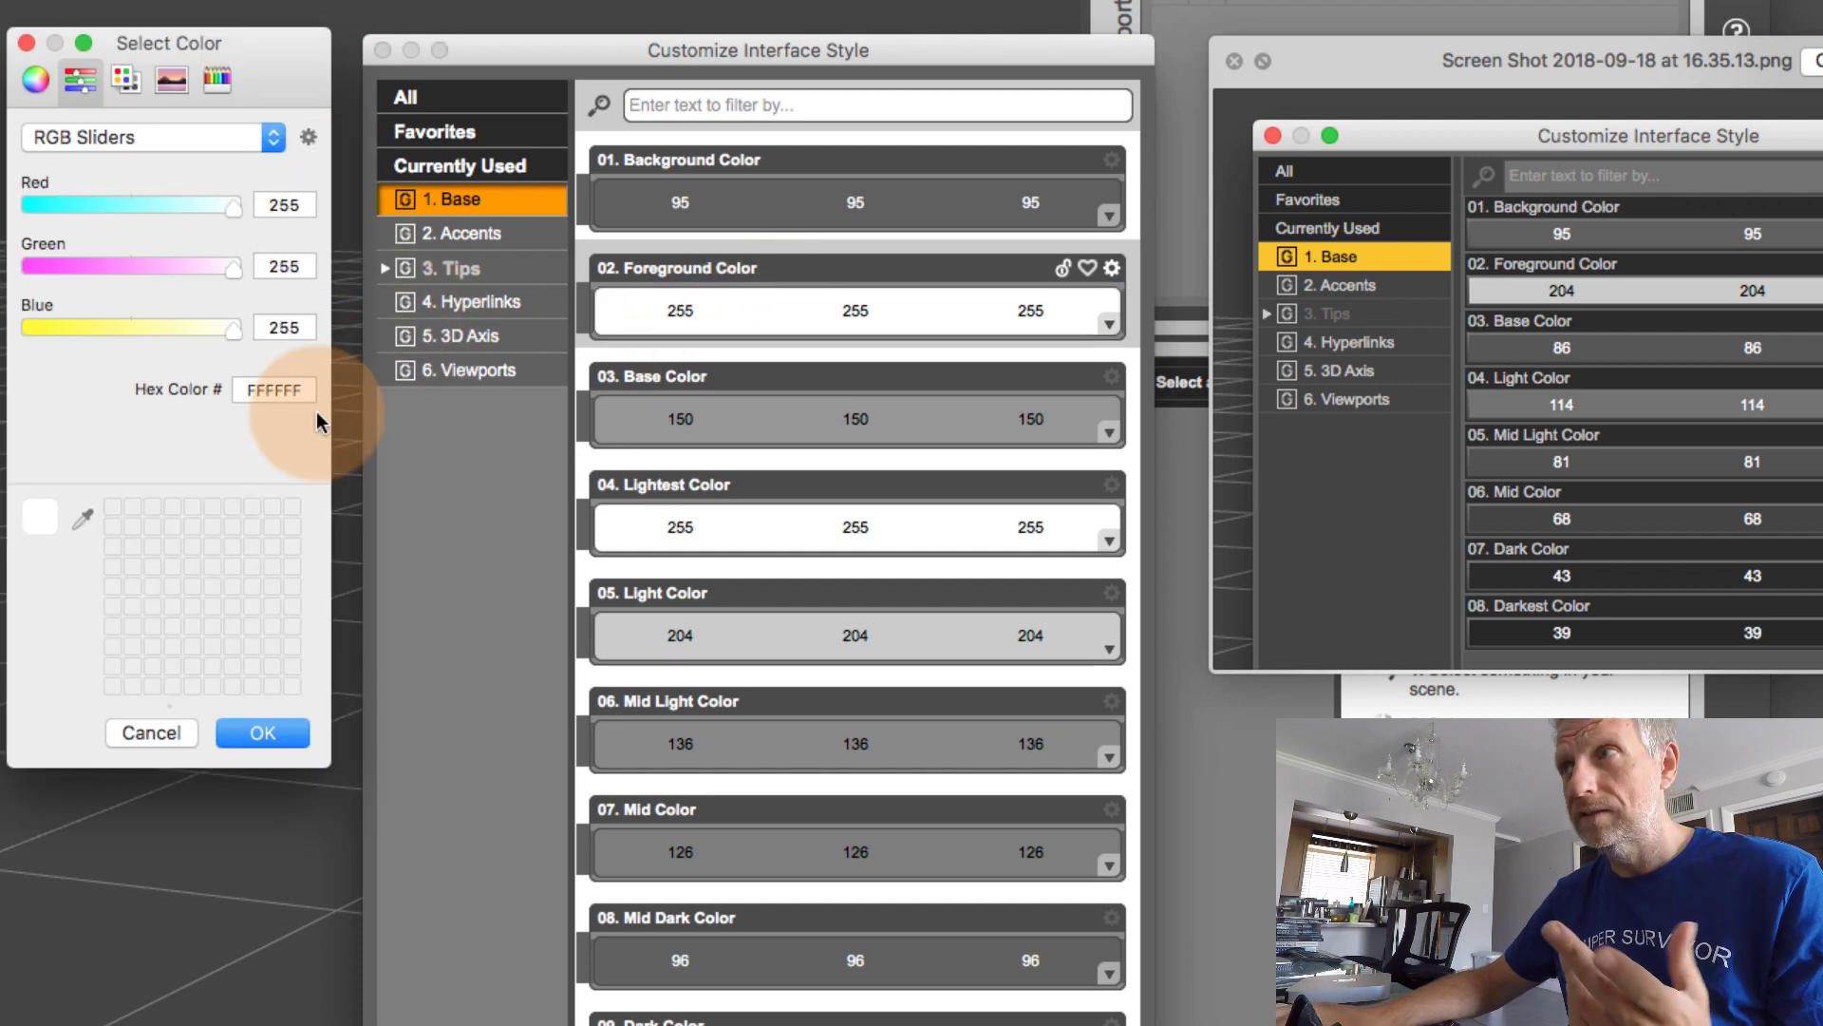
{"action": "left_click", "coordinate": [1624, 283]}
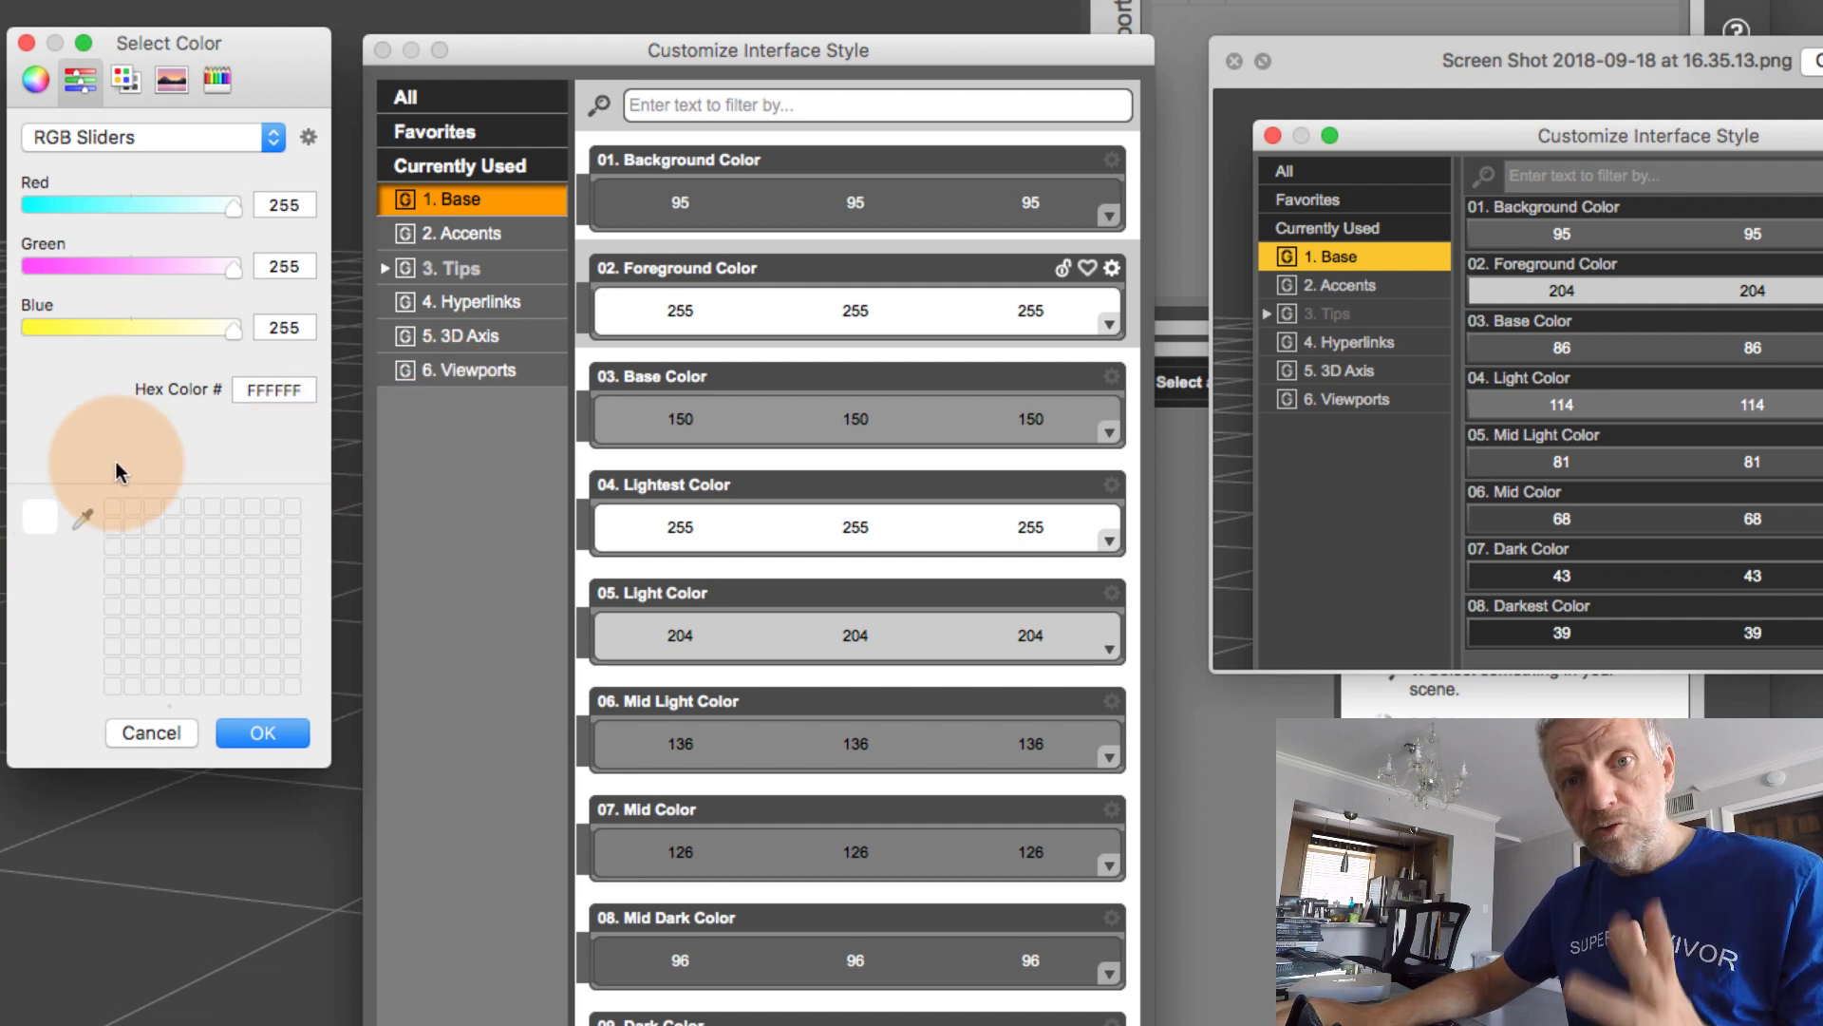
{"action": "left_click", "coordinate": [84, 522]}
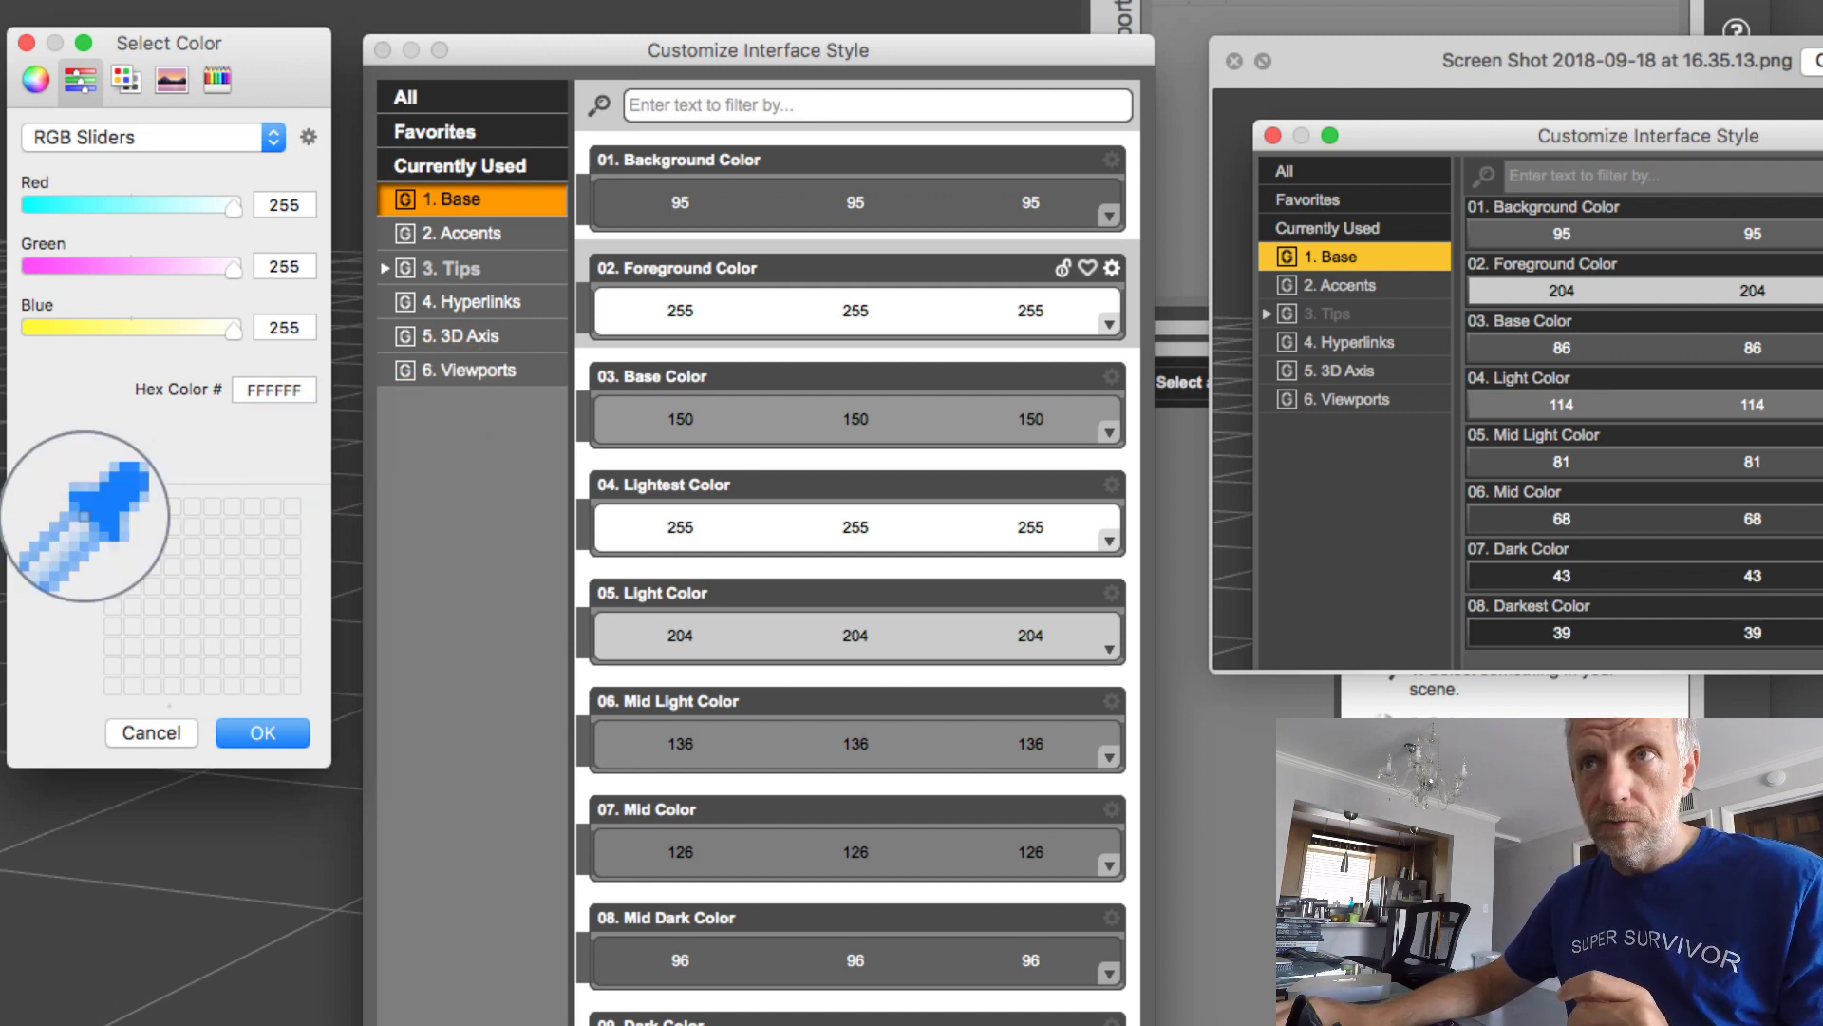
{"action": "left_click", "coordinate": [1618, 287]}
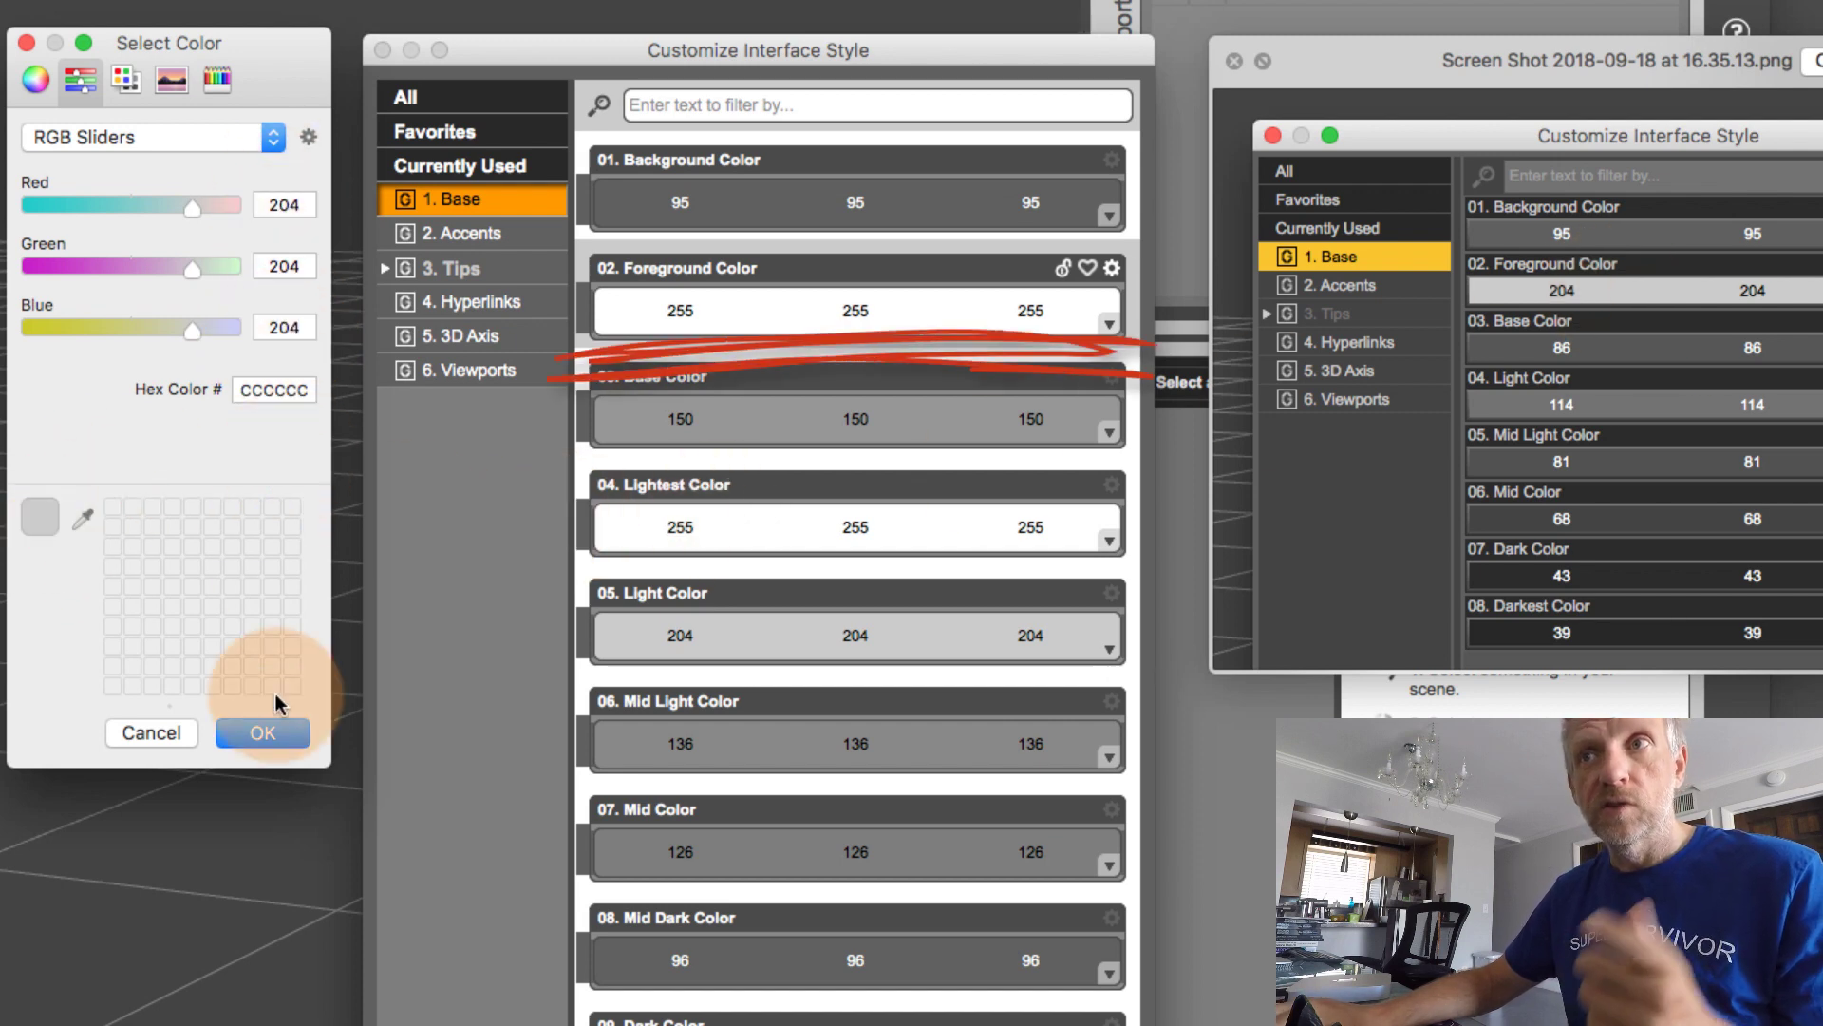
{"action": "left_click", "coordinate": [274, 737]}
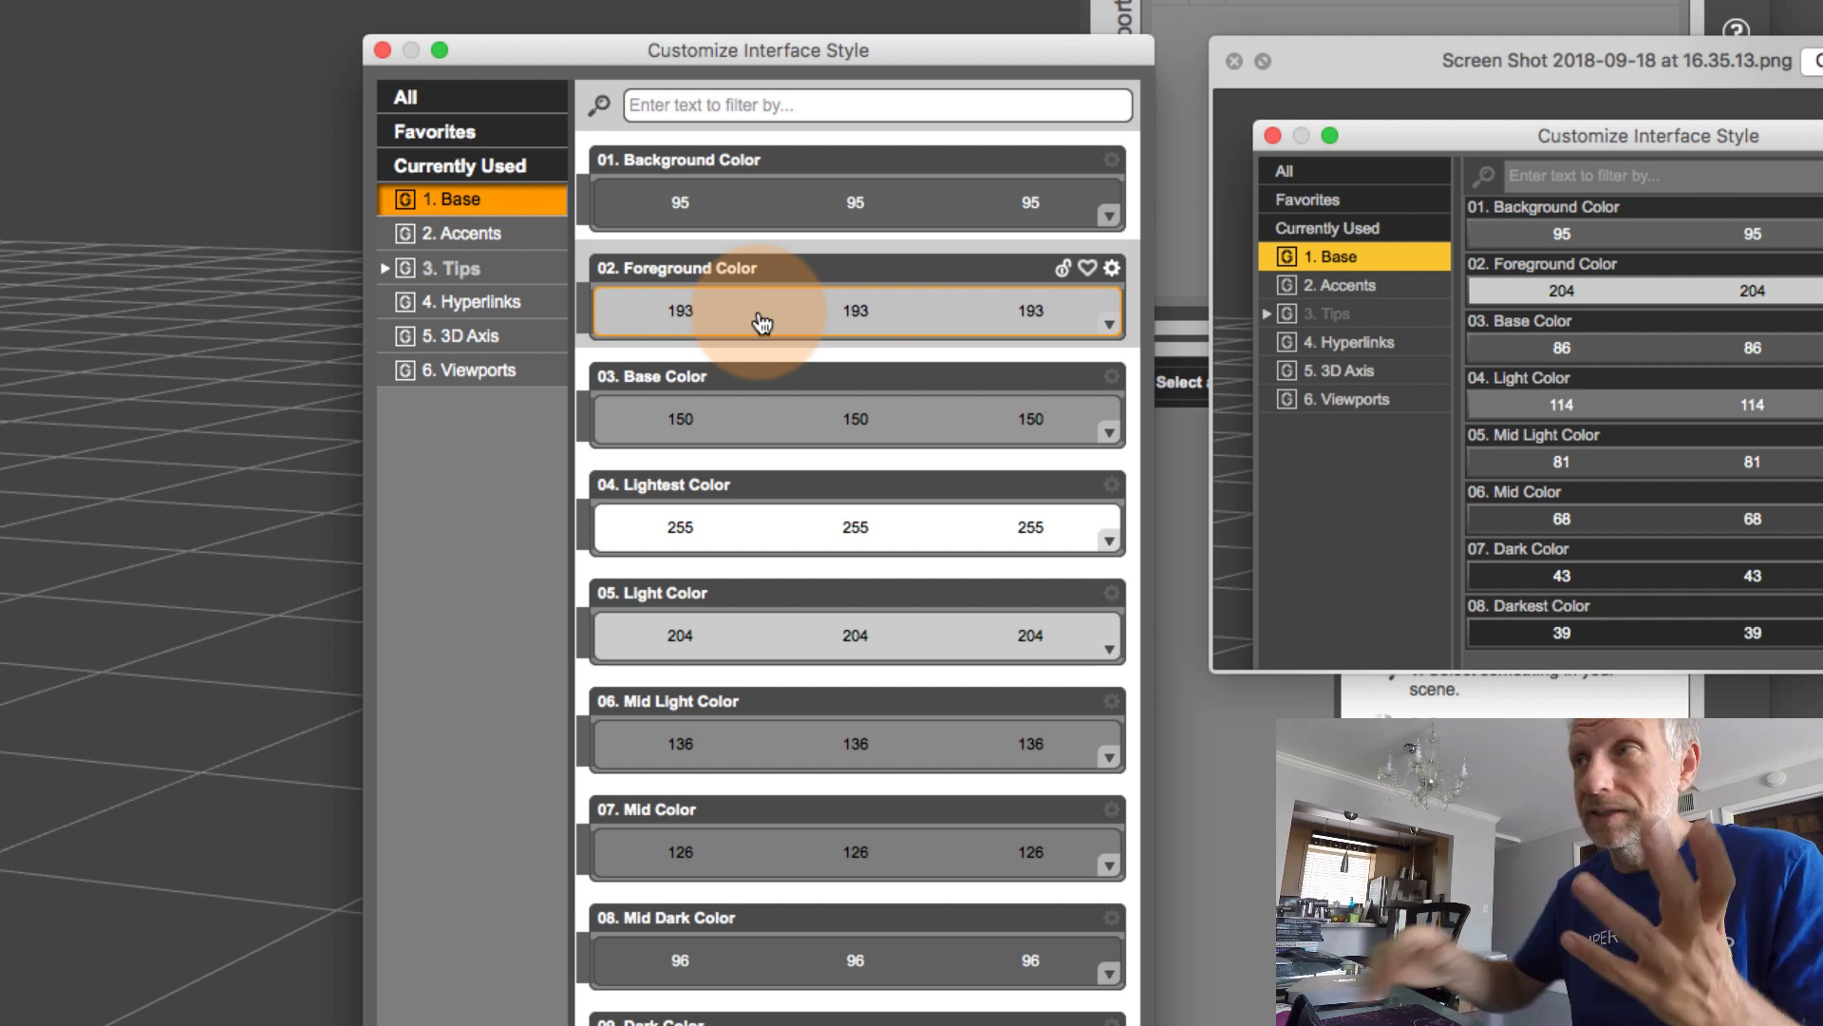
Set Foreground Color to RGB 204, 204, 204 and accept the customized interface style
{"action": "left_click", "coordinate": [762, 323]}
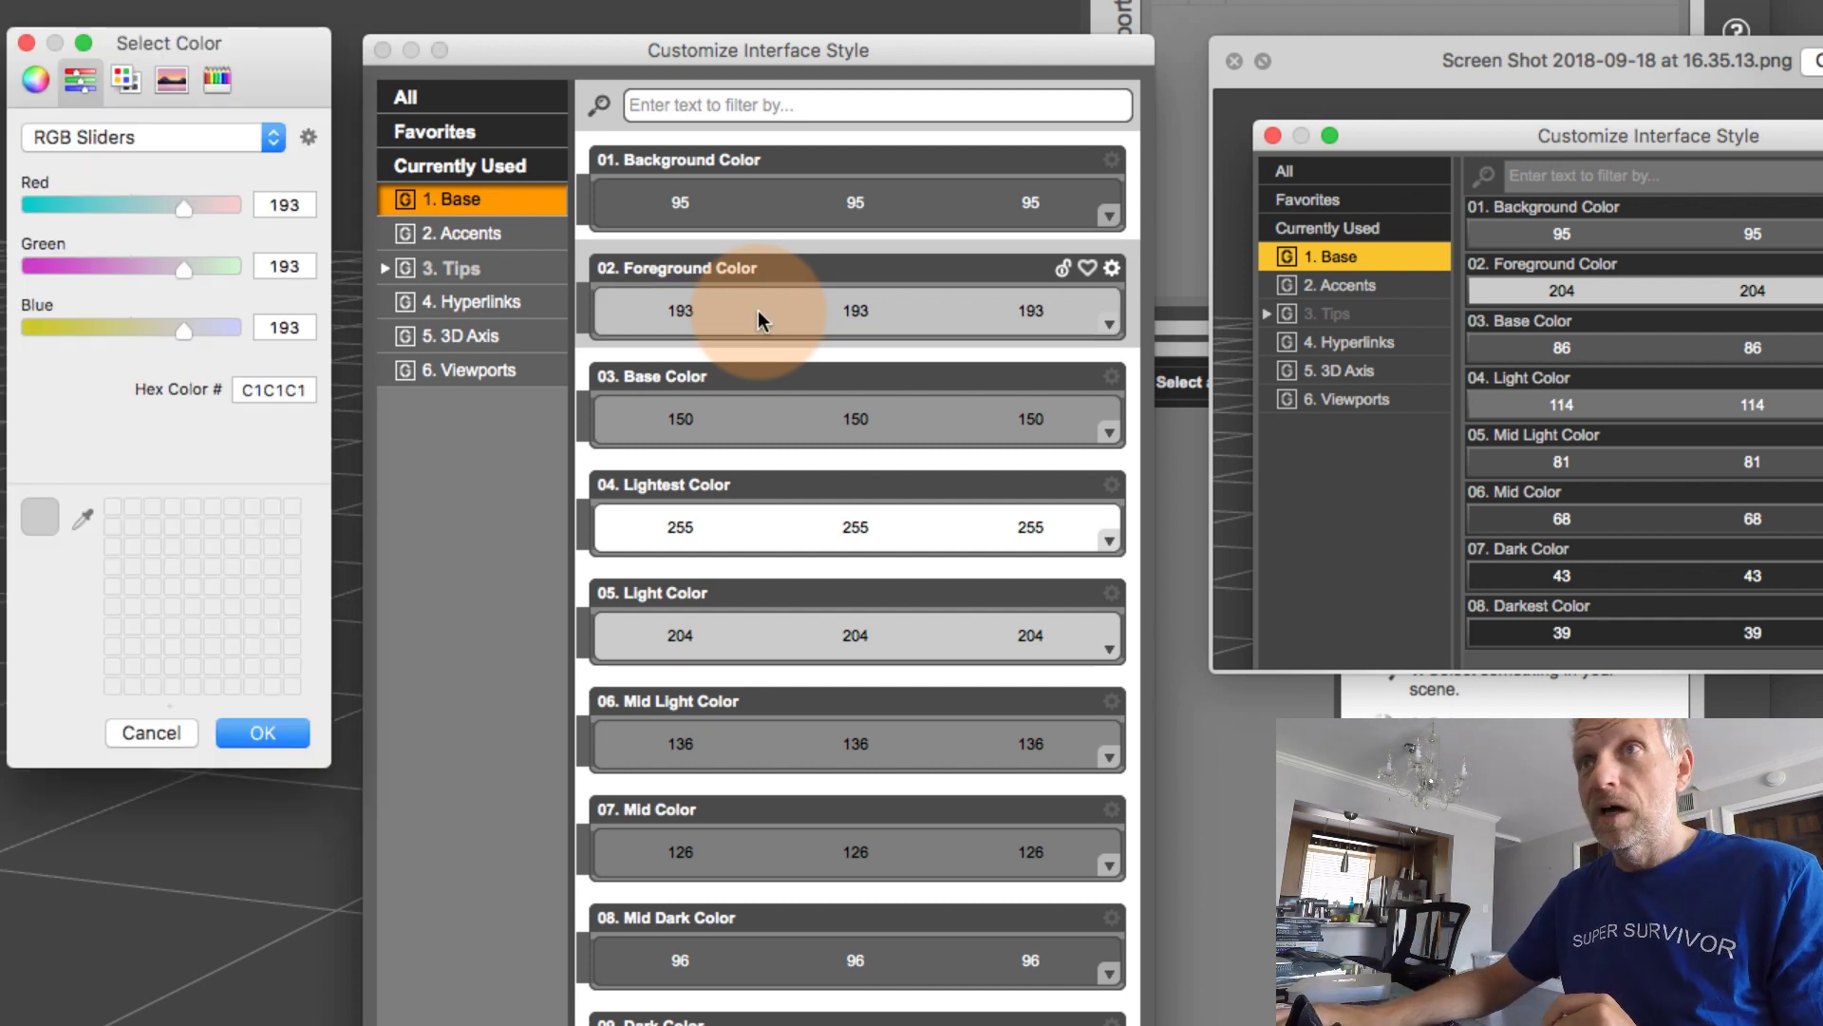
{"action": "double_click", "coordinate": [296, 201]}
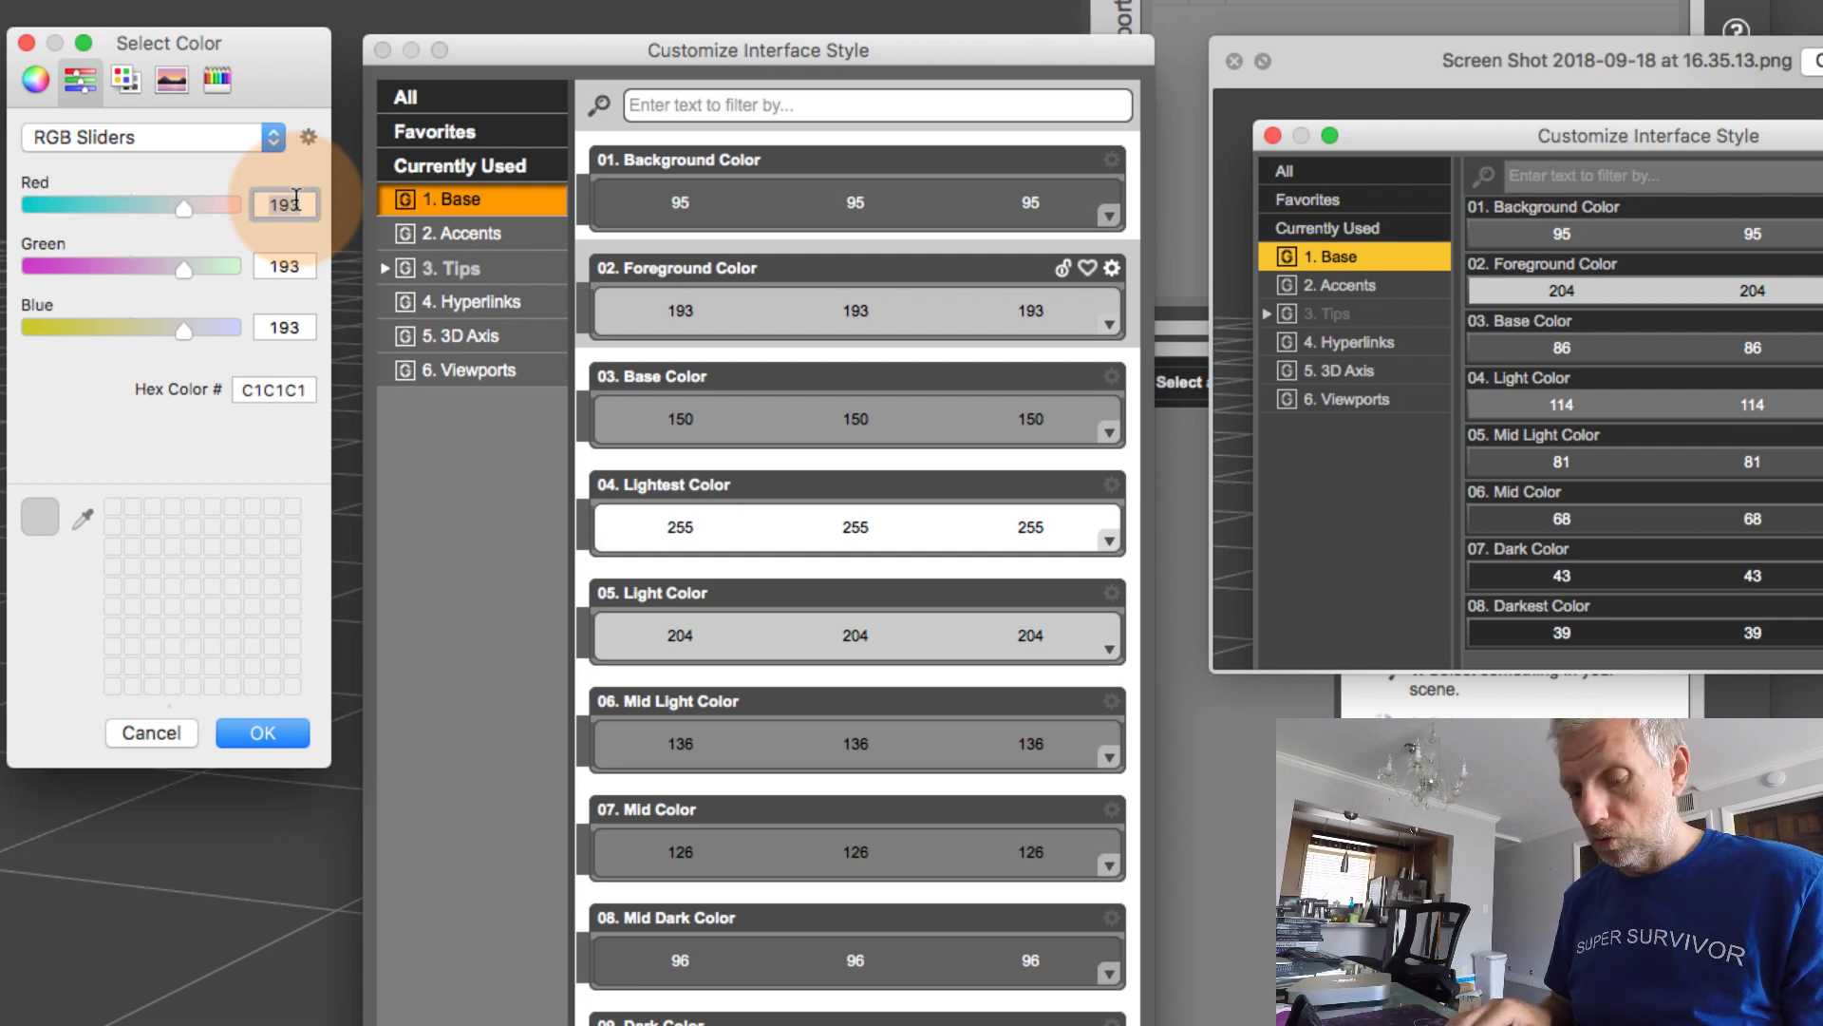
{"action": "type", "text": "204"}
{"action": "key", "text": "Tab"}
{"action": "type", "text": "20"}
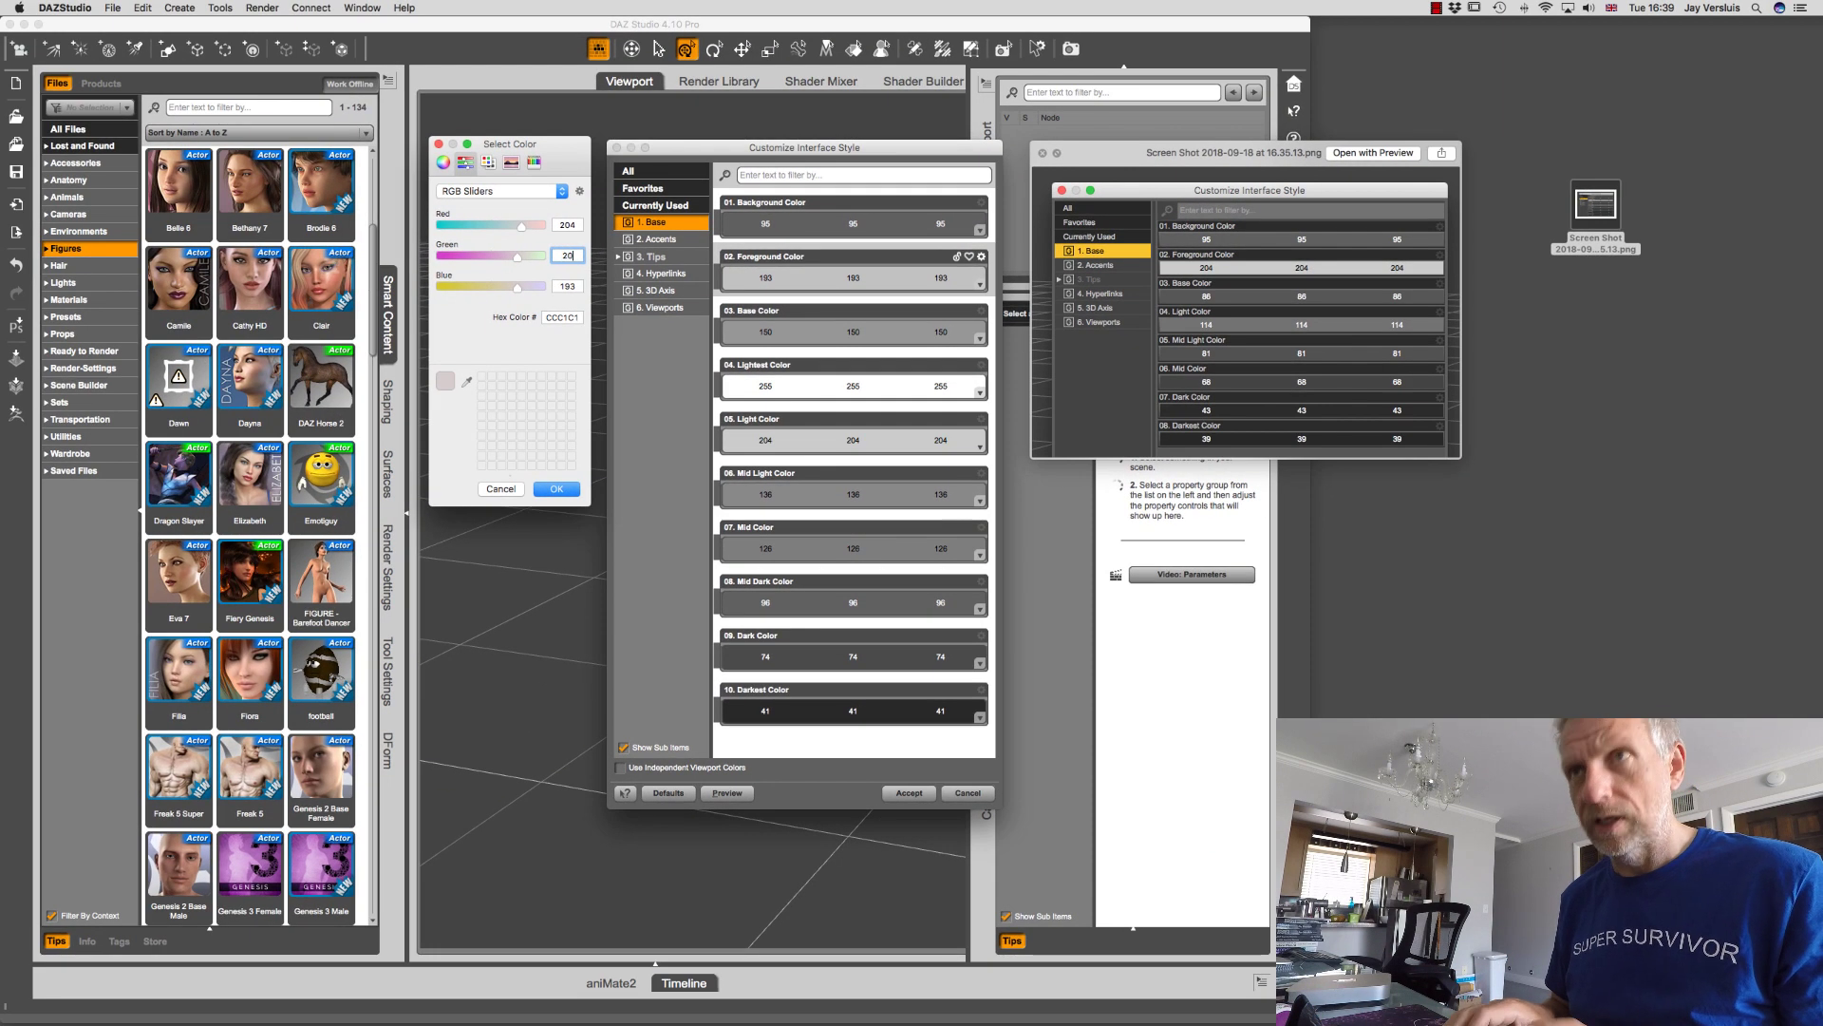
{"action": "type", "text": "4"}
{"action": "key", "text": "Tab"}
{"action": "type", "text": "204"}
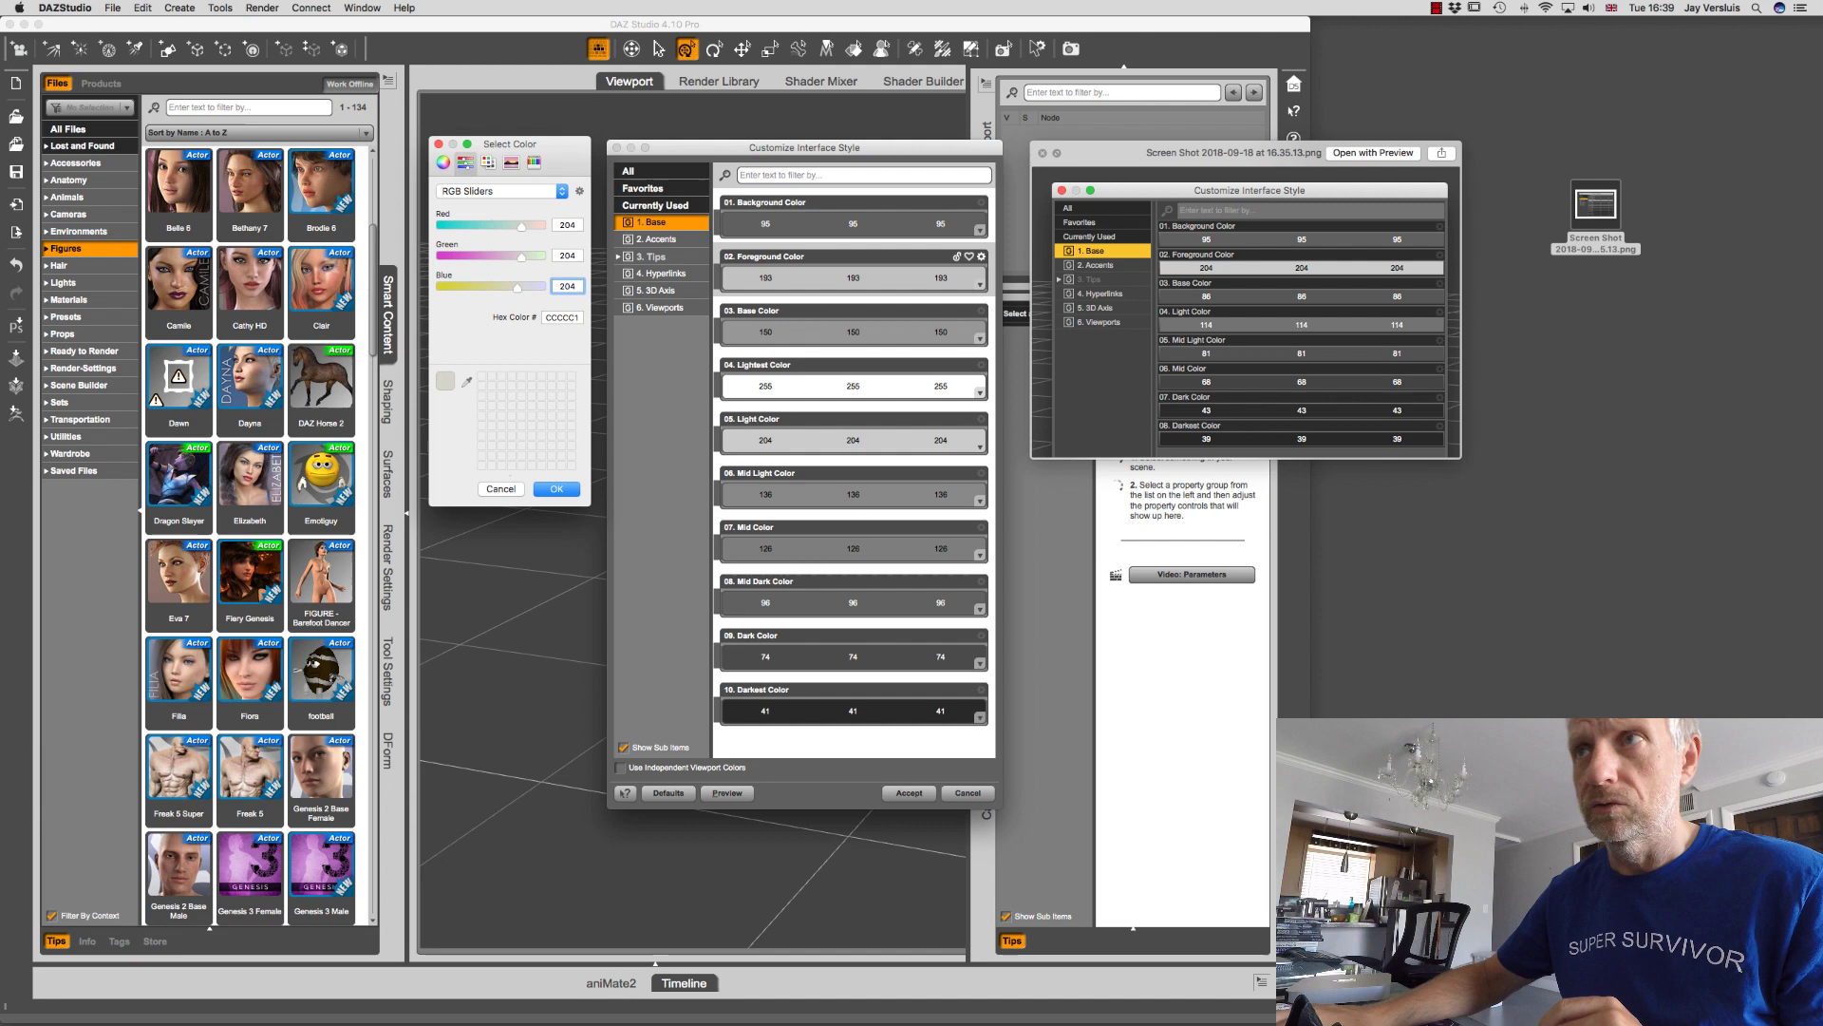
{"action": "left_click", "coordinate": [560, 490]}
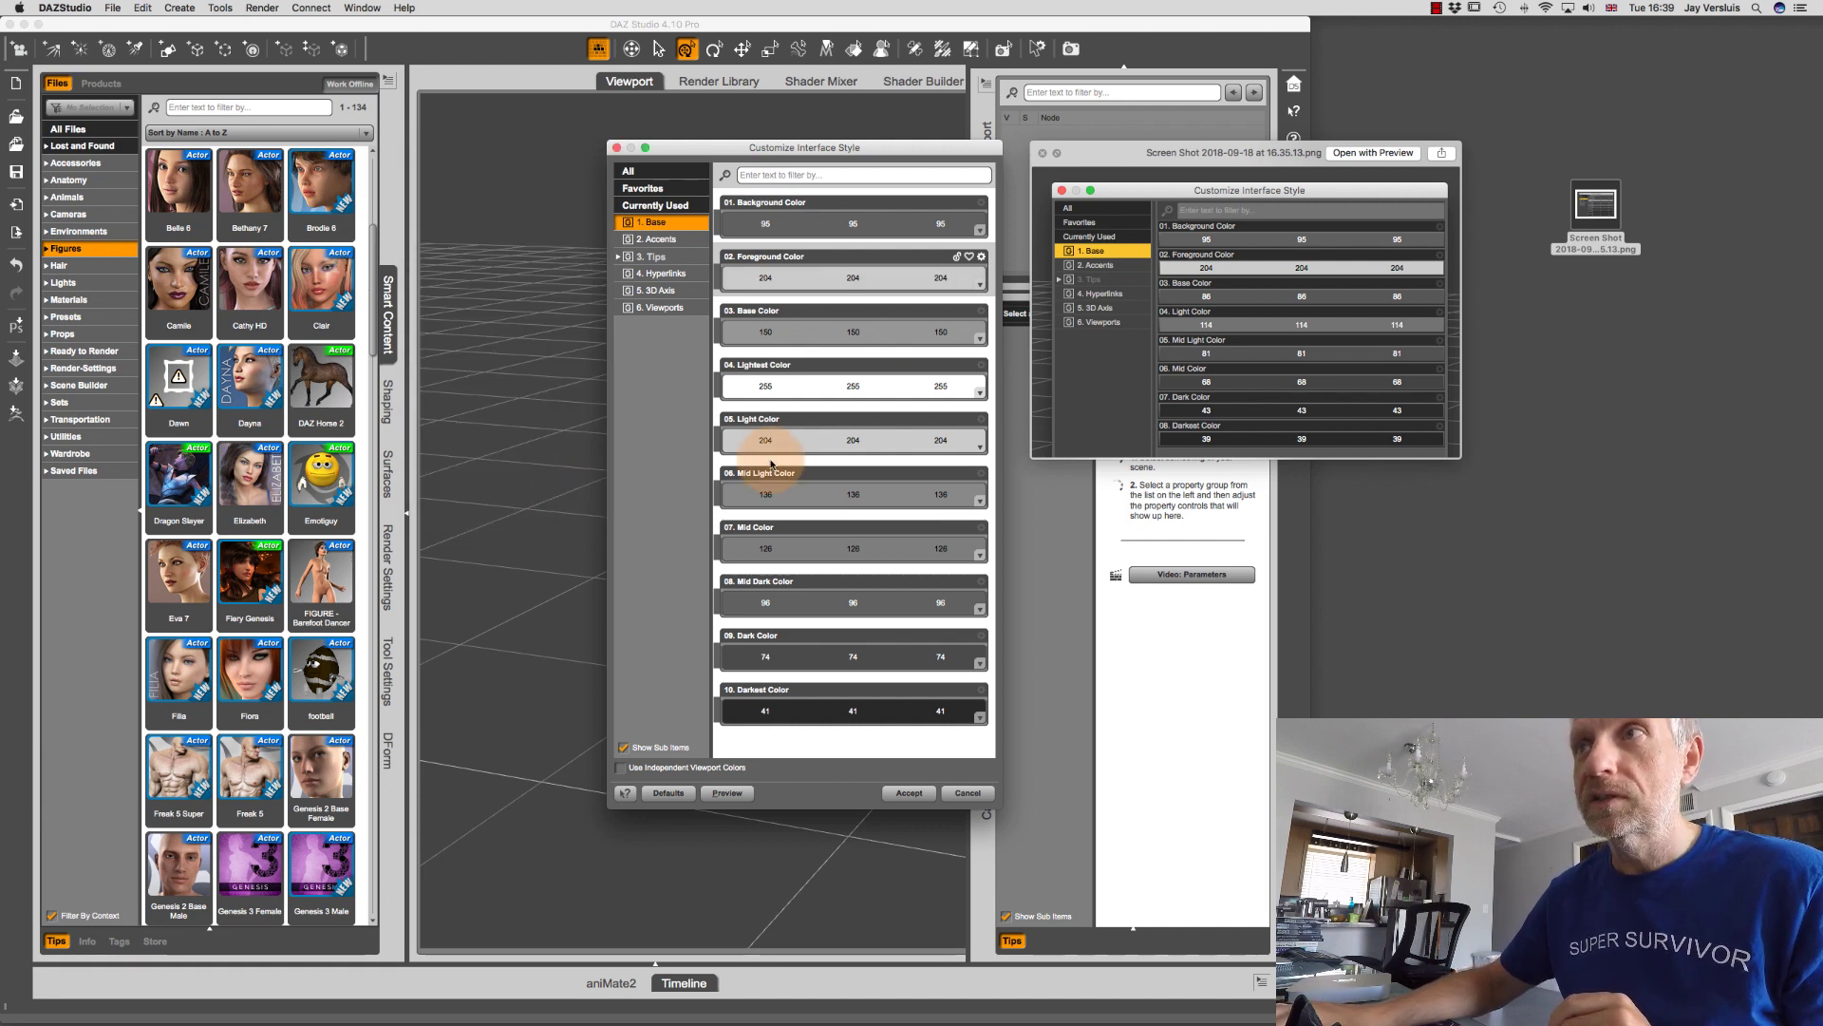
{"action": "left_click", "coordinate": [912, 793]}
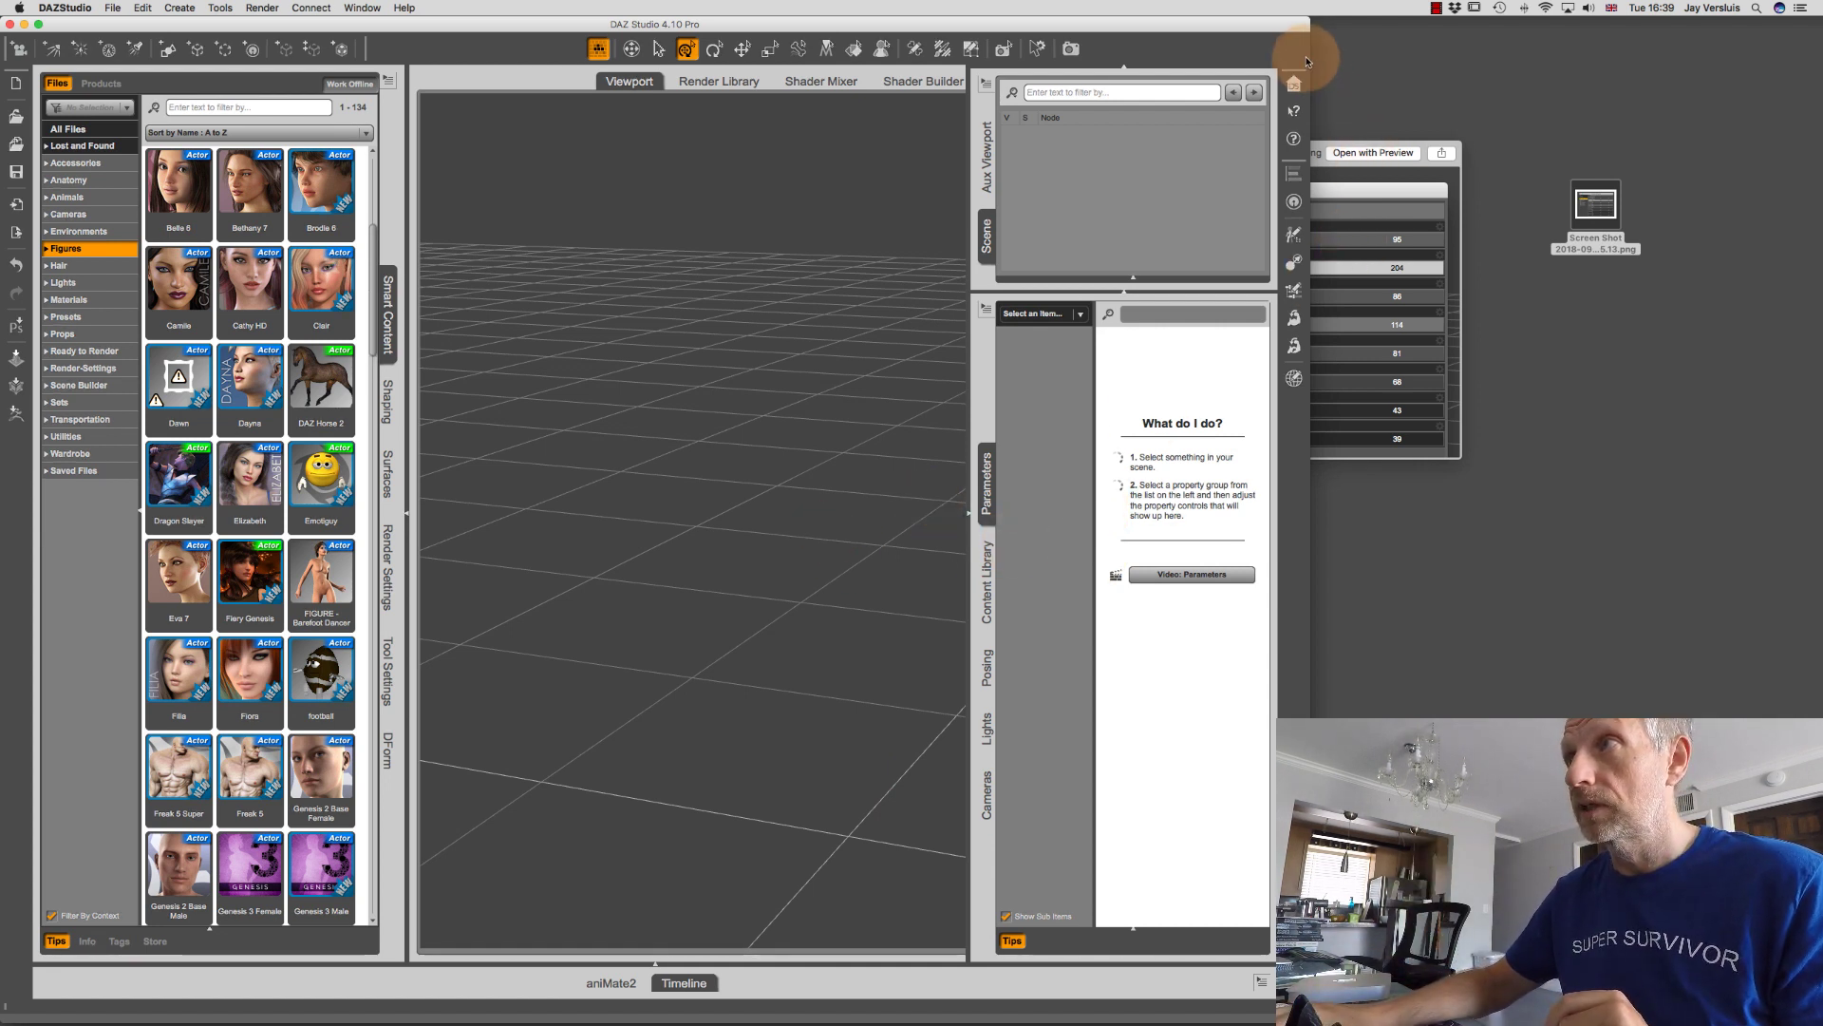
Maximize the window and save the style as 'Dark Street Test' with description 'A funky description goes here.'
{"action": "double_click", "coordinate": [1277, 31]}
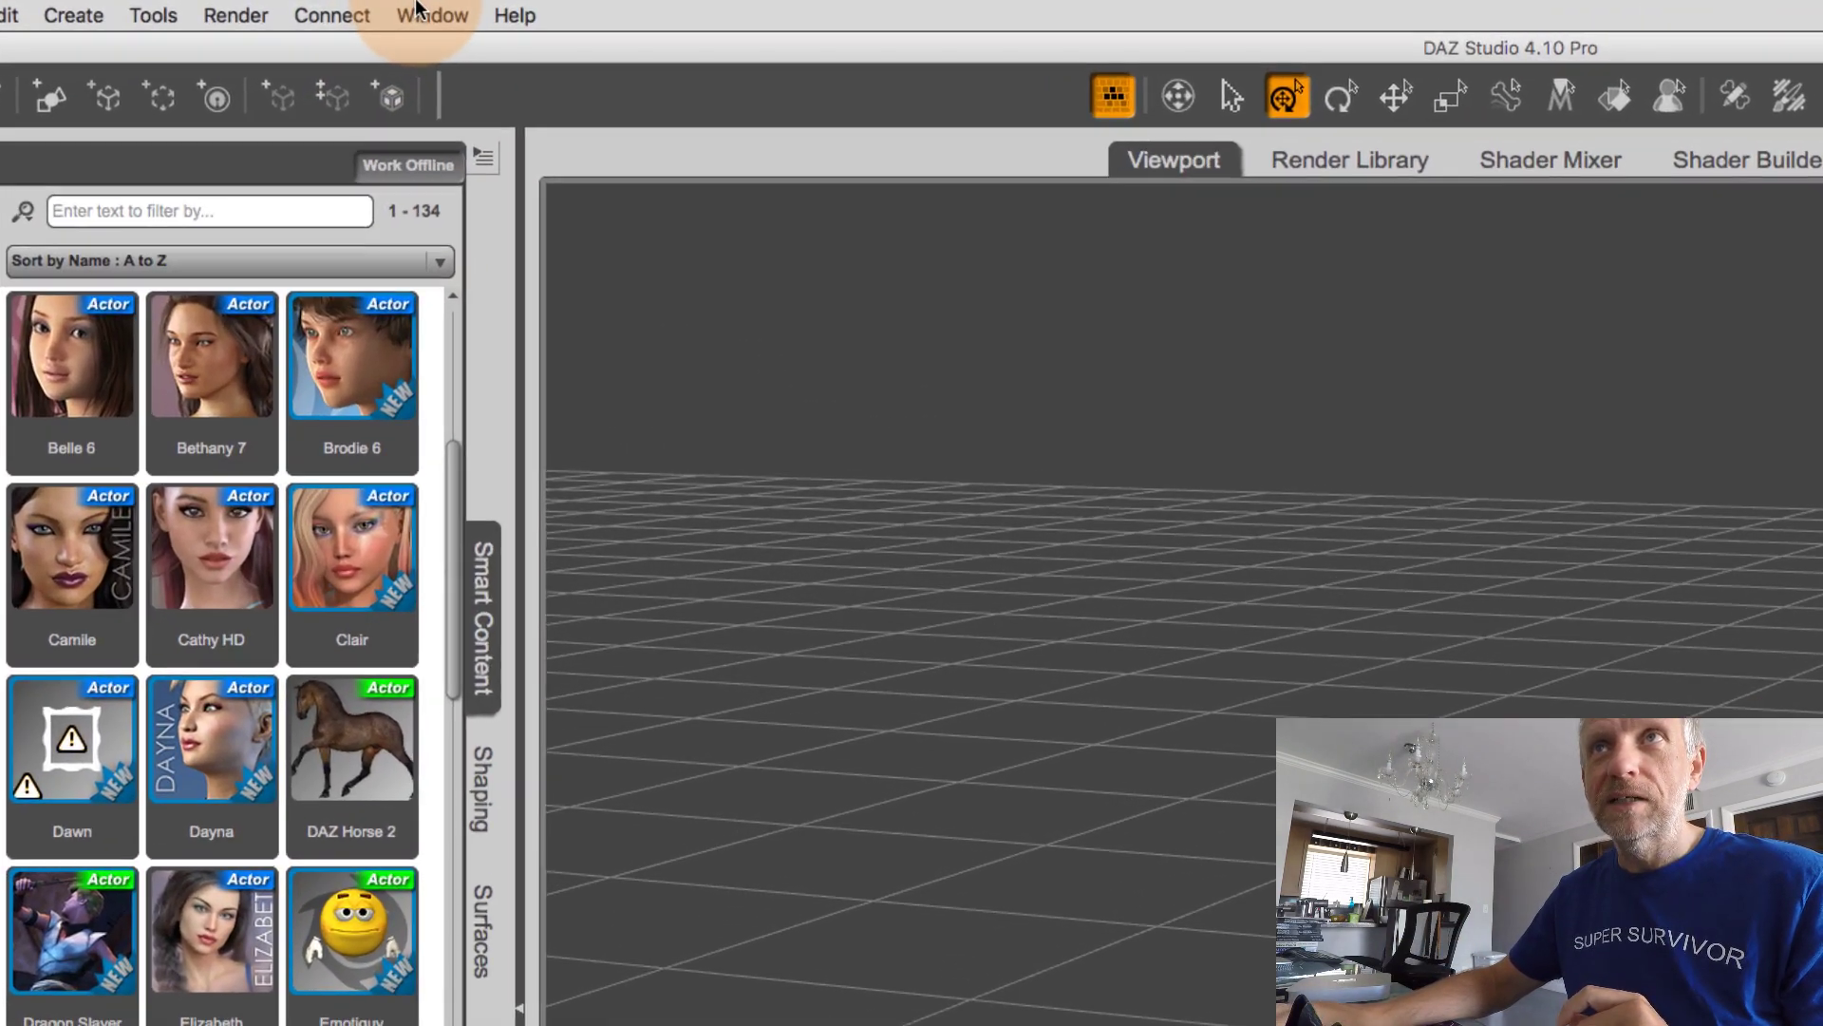
{"action": "left_click", "coordinate": [359, 7]}
{"action": "mouse_move", "coordinate": [488, 147]}
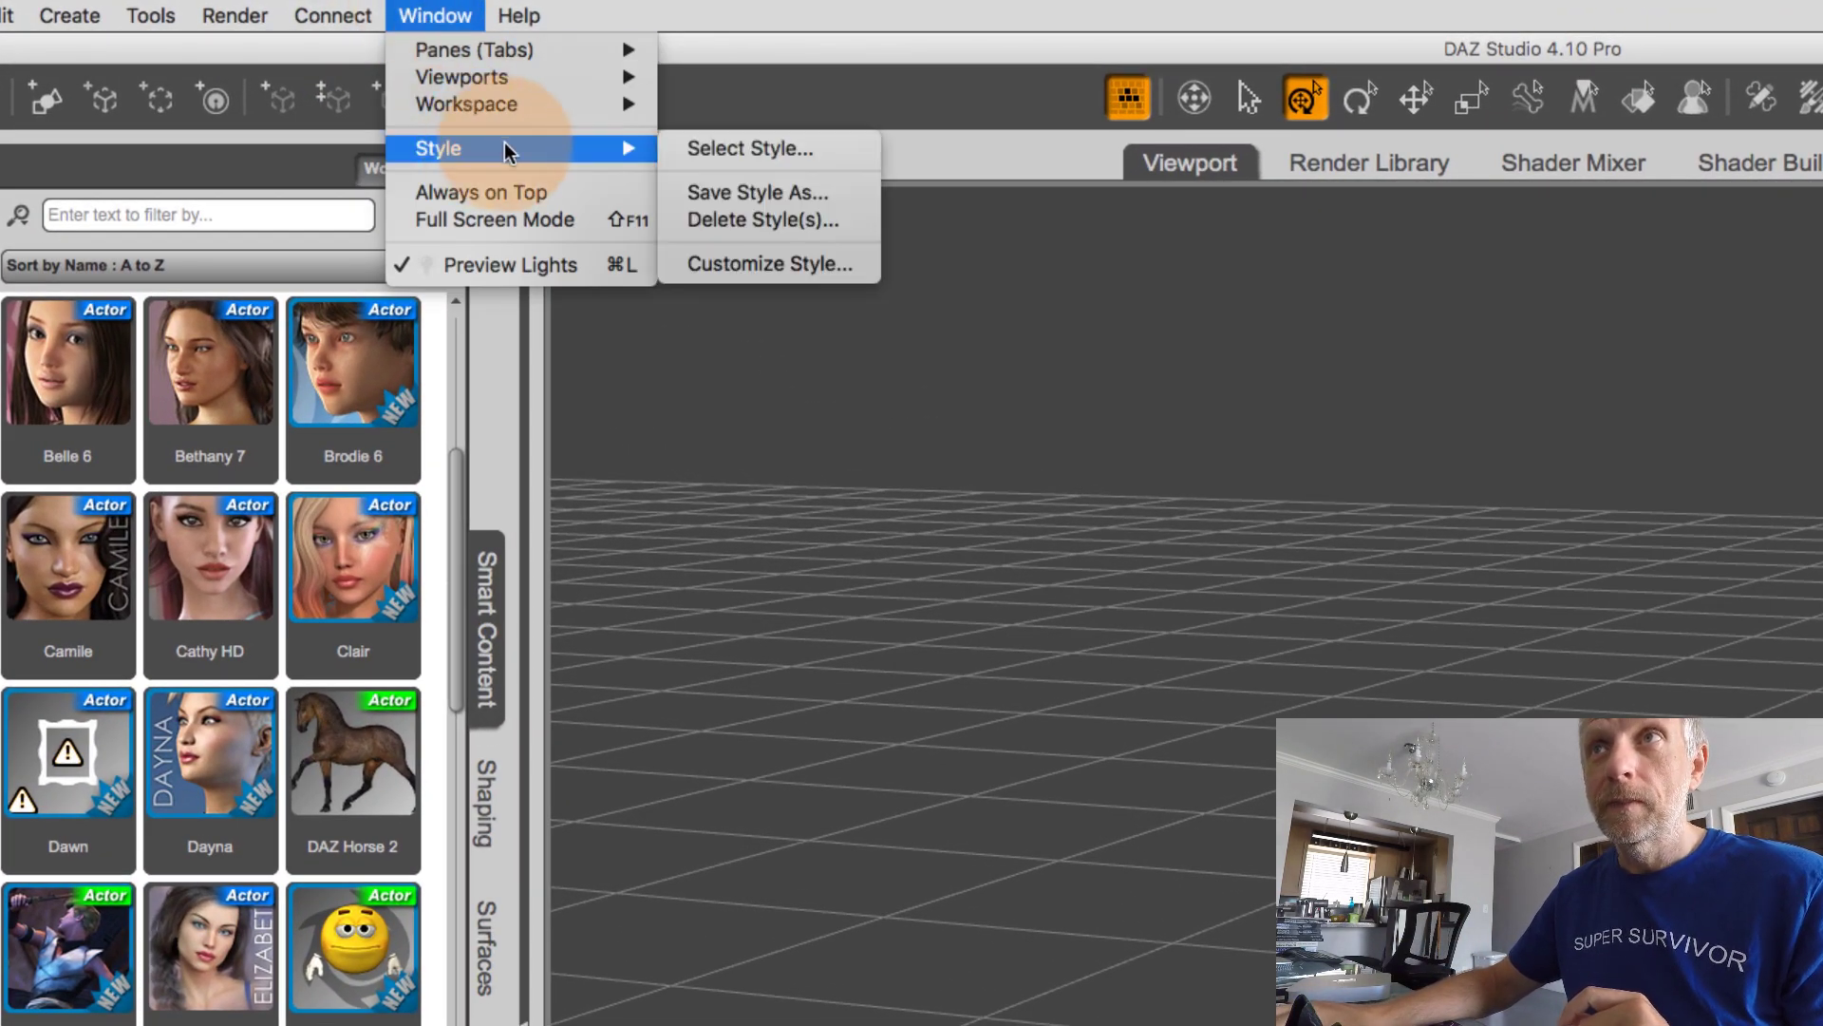
{"action": "left_click", "coordinate": [843, 196]}
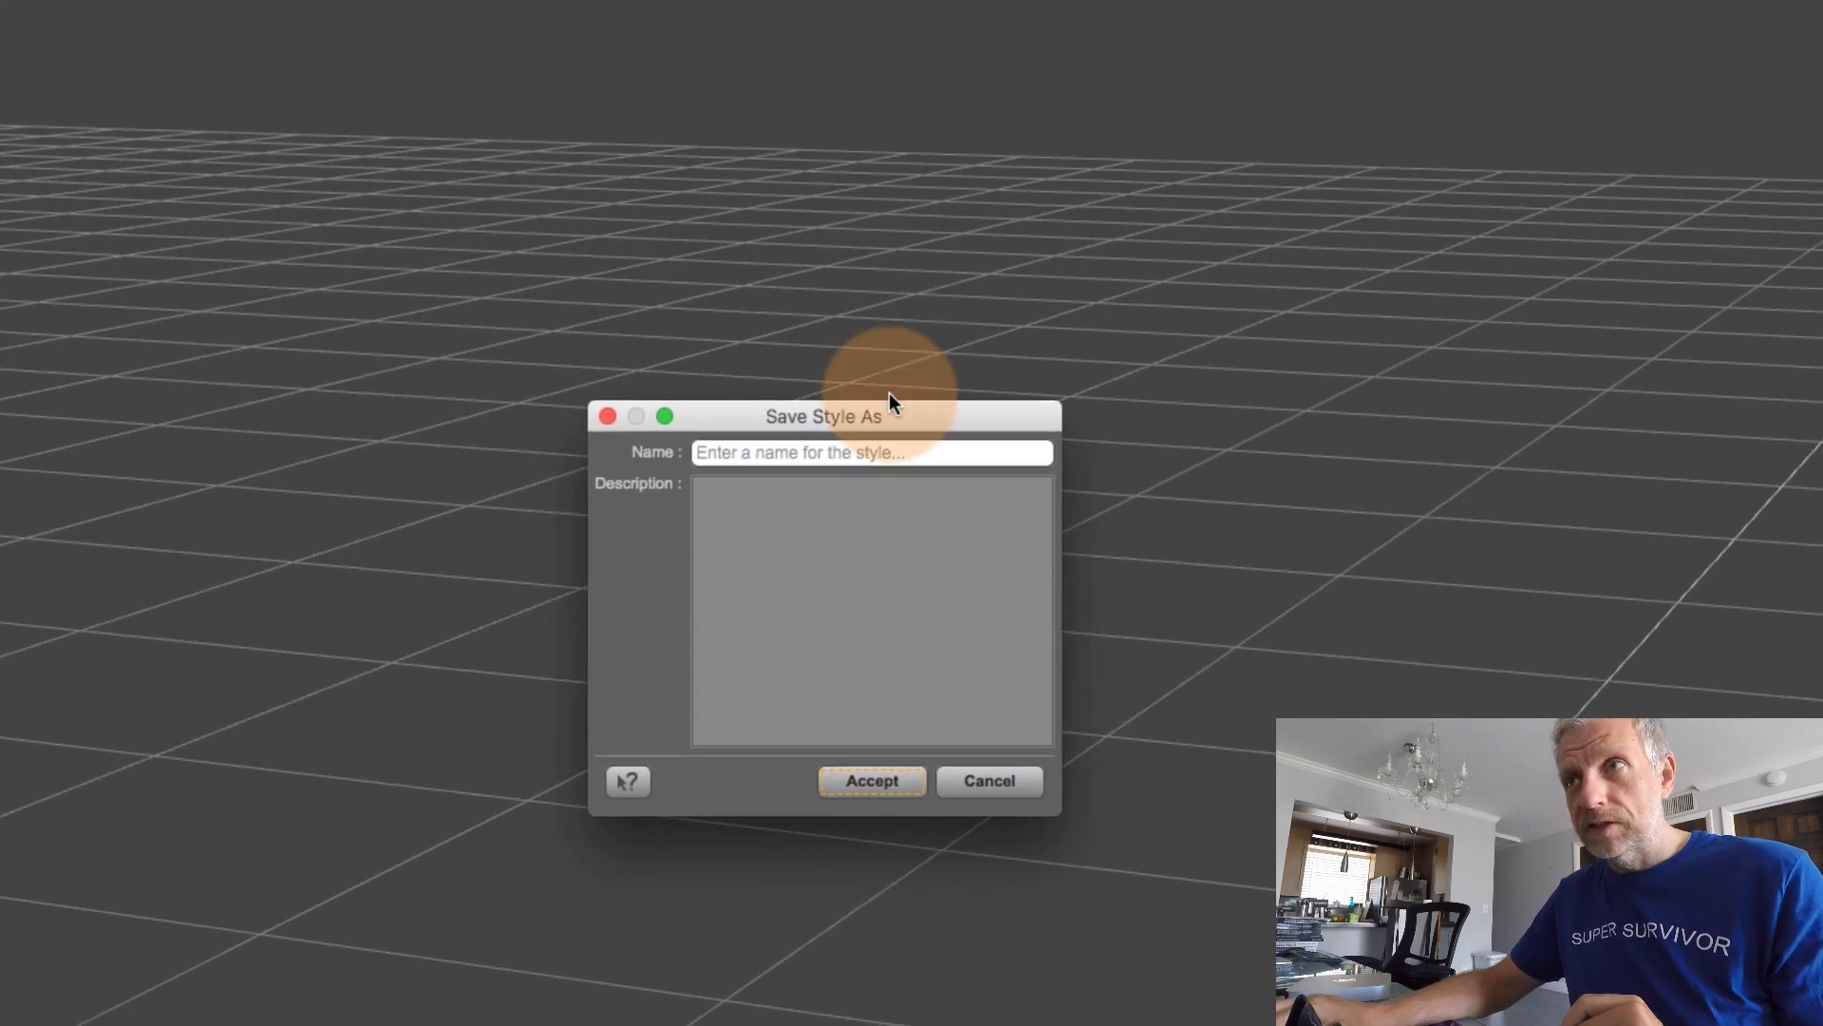
{"action": "left_click_drag", "start_coordinate": [644, 333], "coordinate": [624, 326]}
{"action": "left_click", "coordinate": [634, 370]}
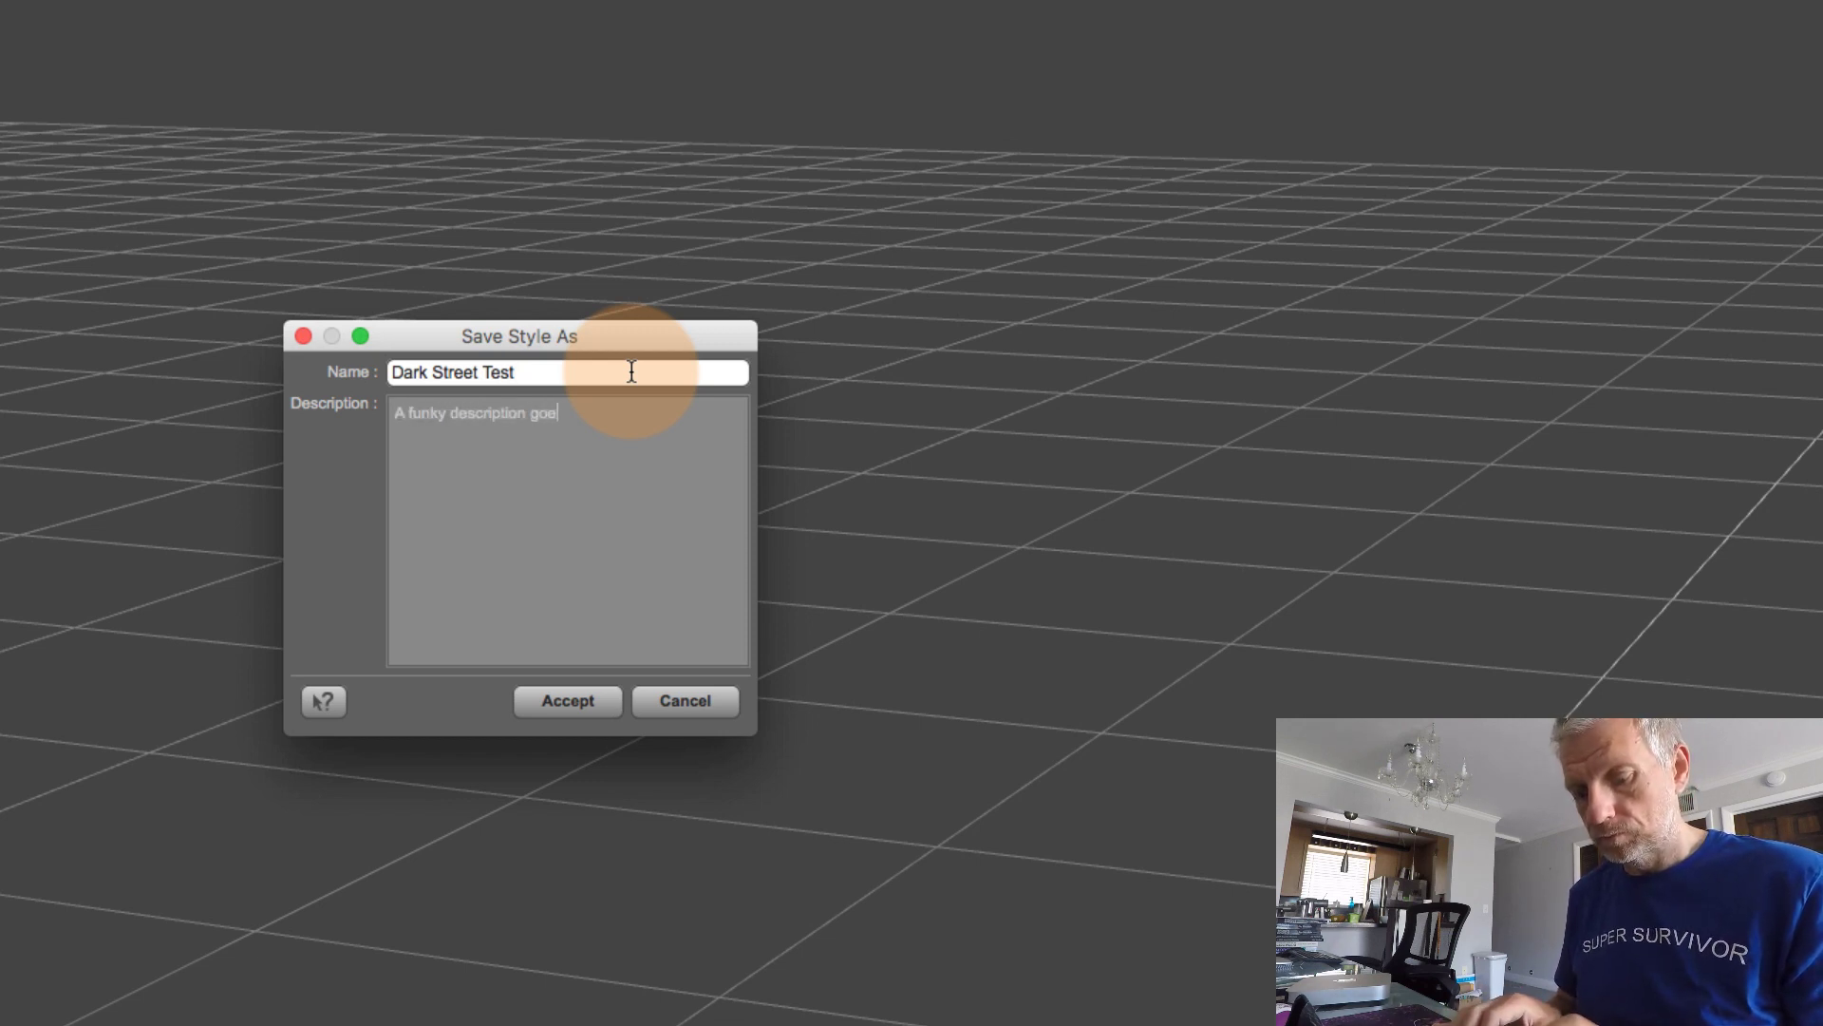
{"action": "type", "text": "here."}
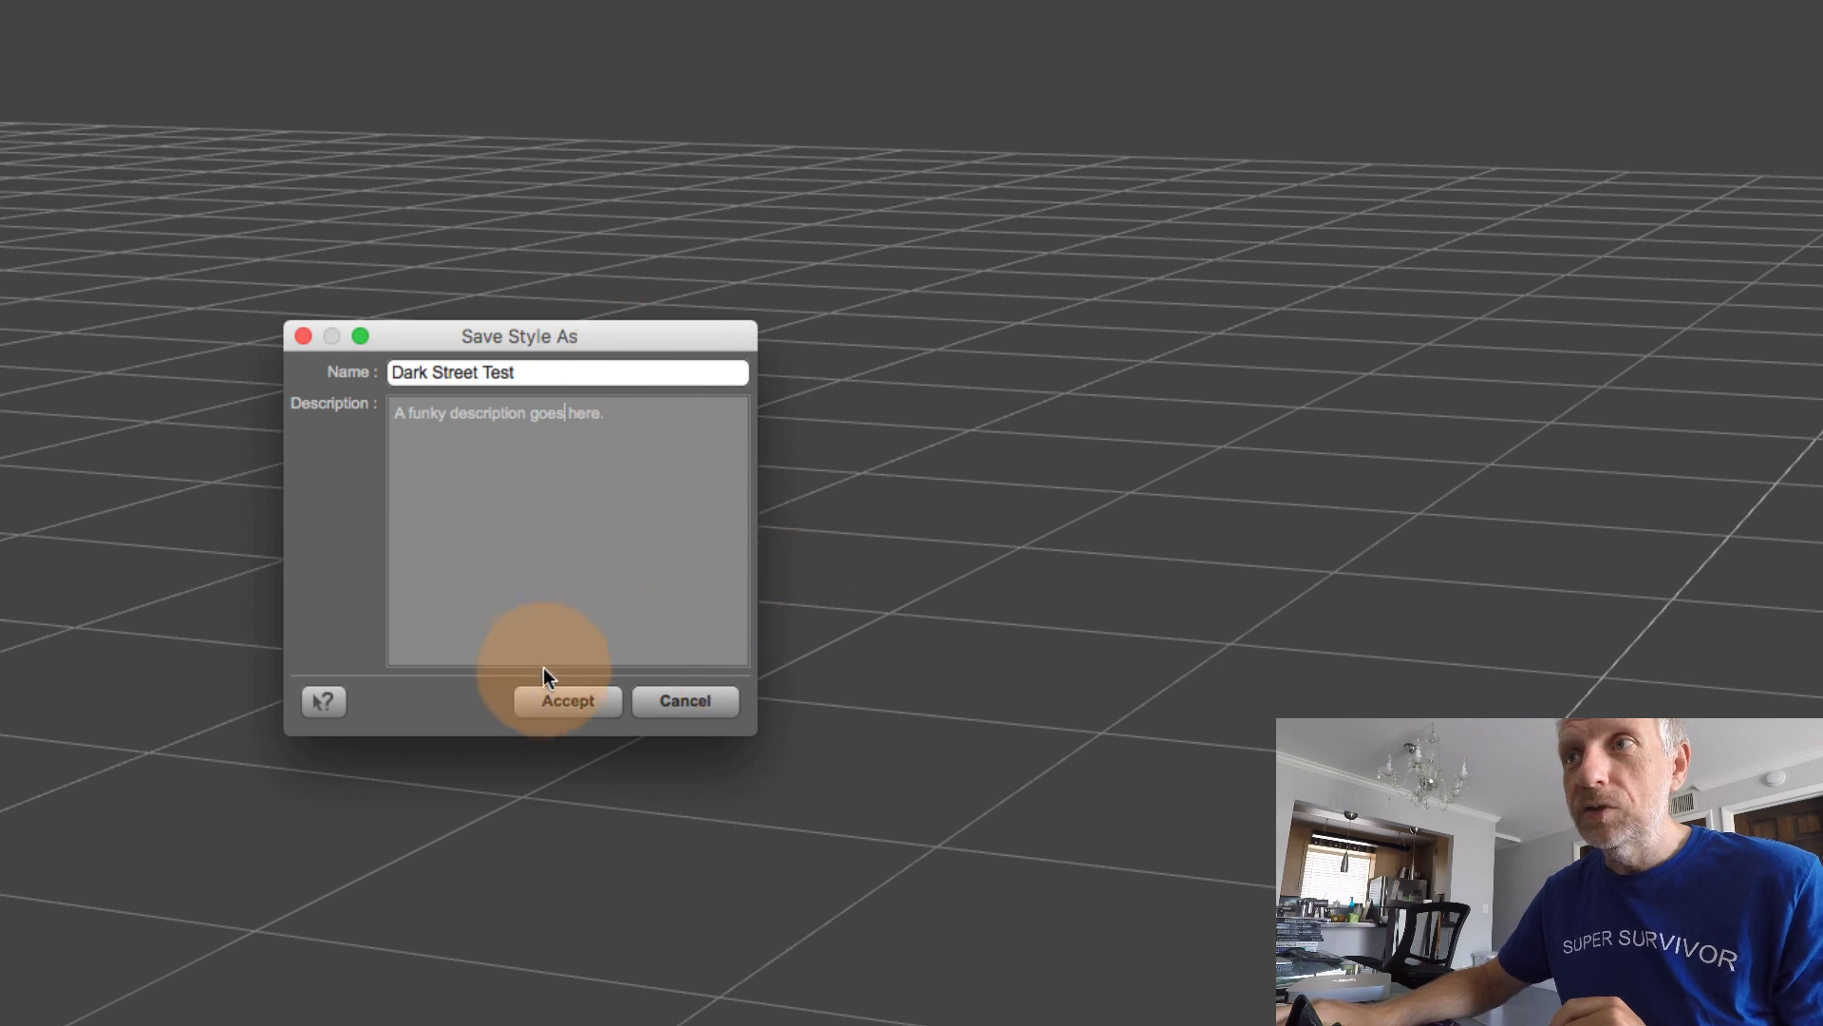
{"action": "left_click", "coordinate": [568, 699]}
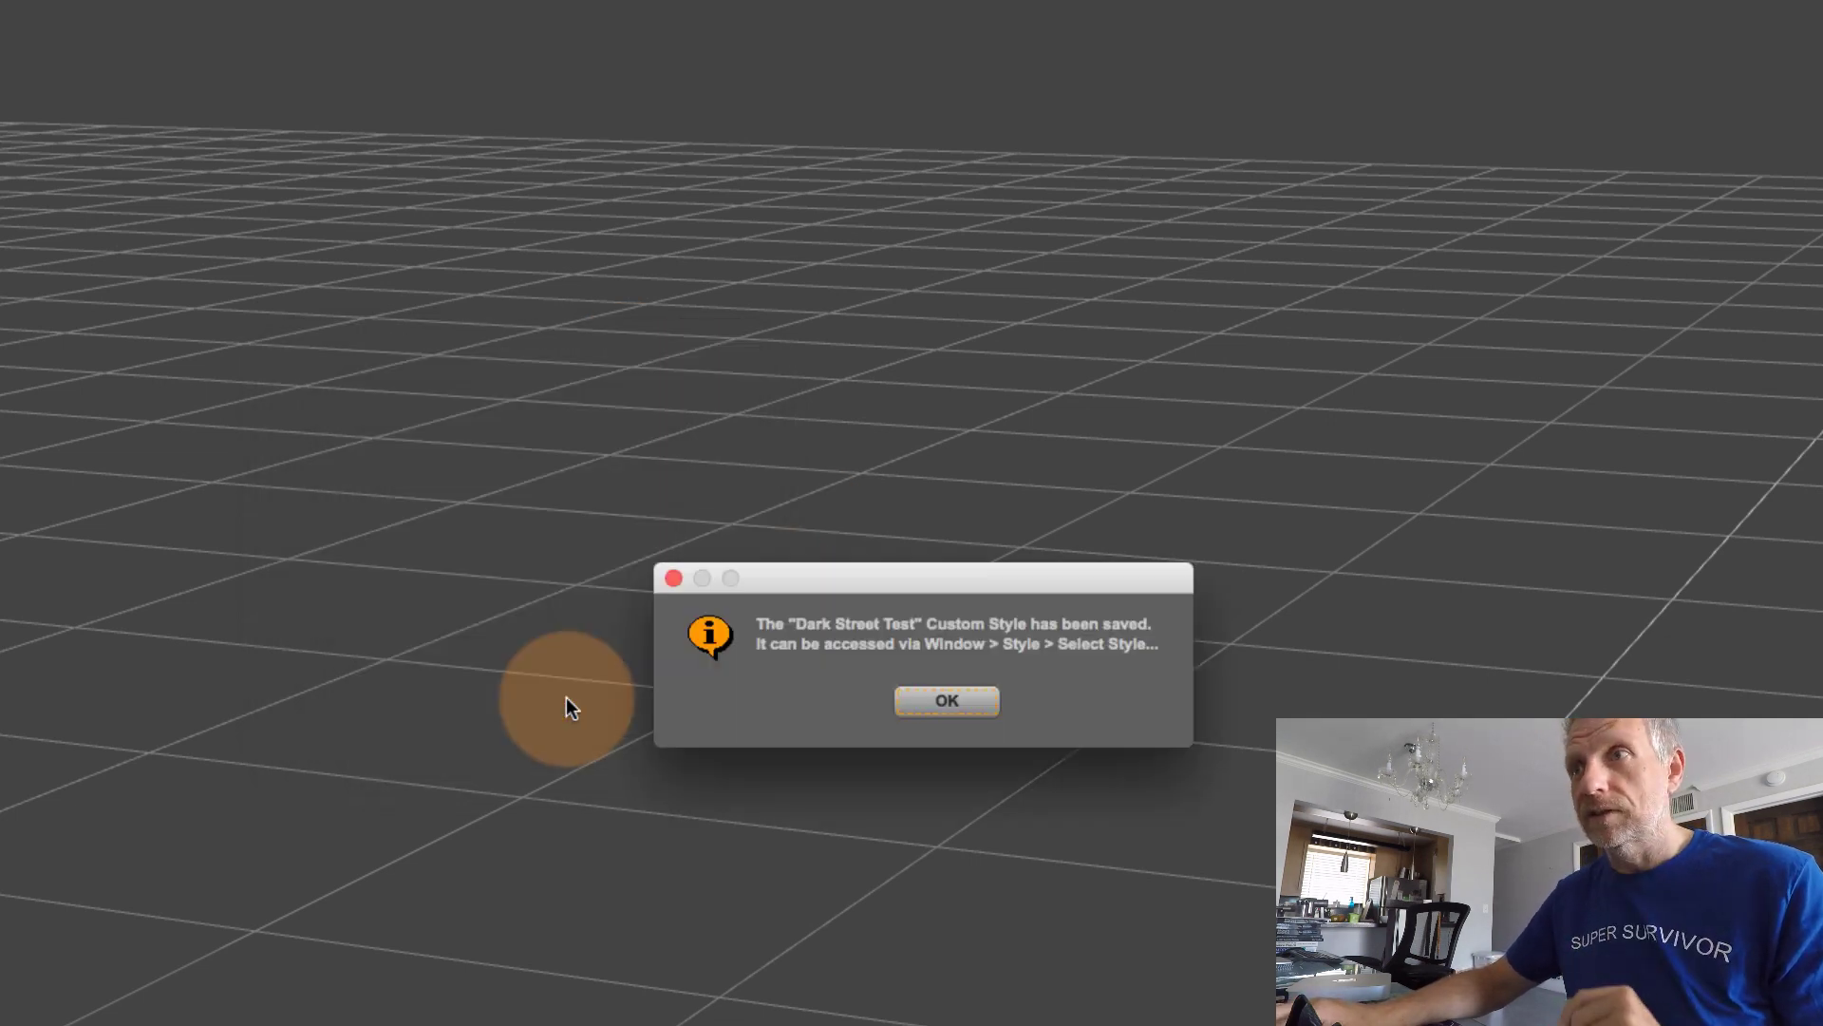
Dismiss the save confirmation and pick Dark Street Test from the Select Style dropdown
{"action": "left_click", "coordinate": [939, 705]}
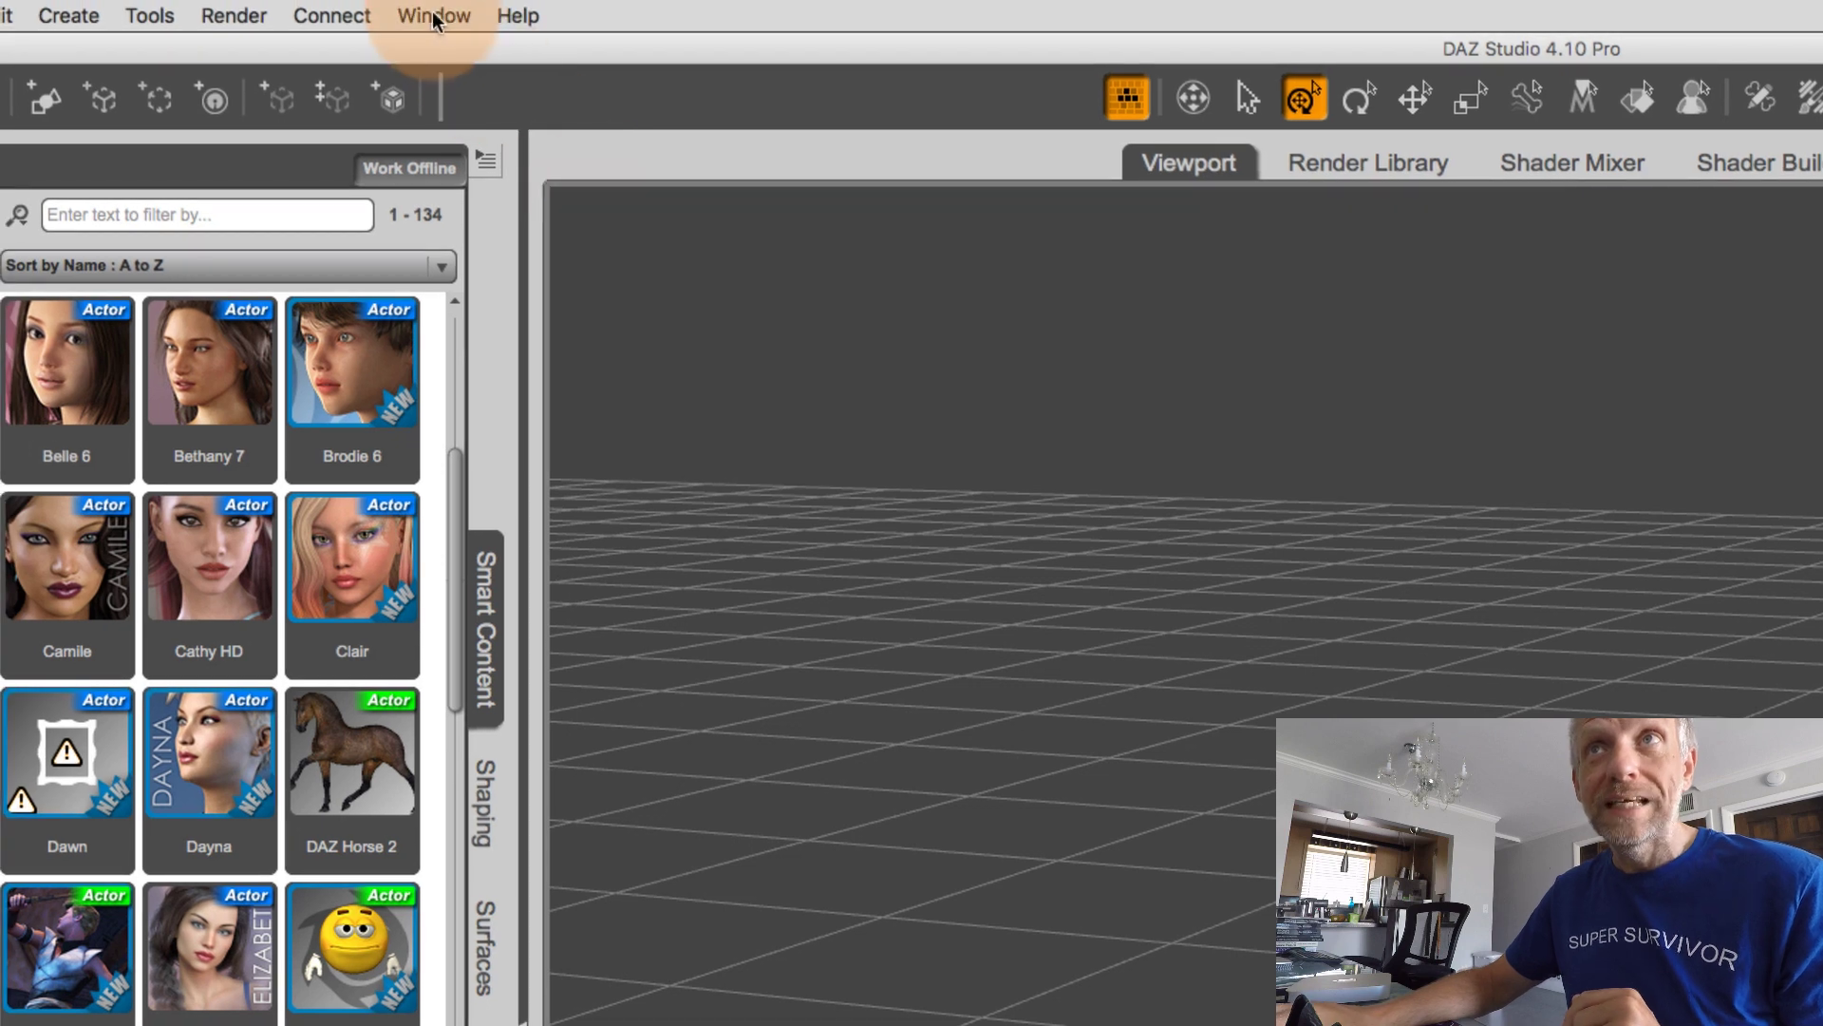
{"action": "left_click", "coordinate": [431, 14]}
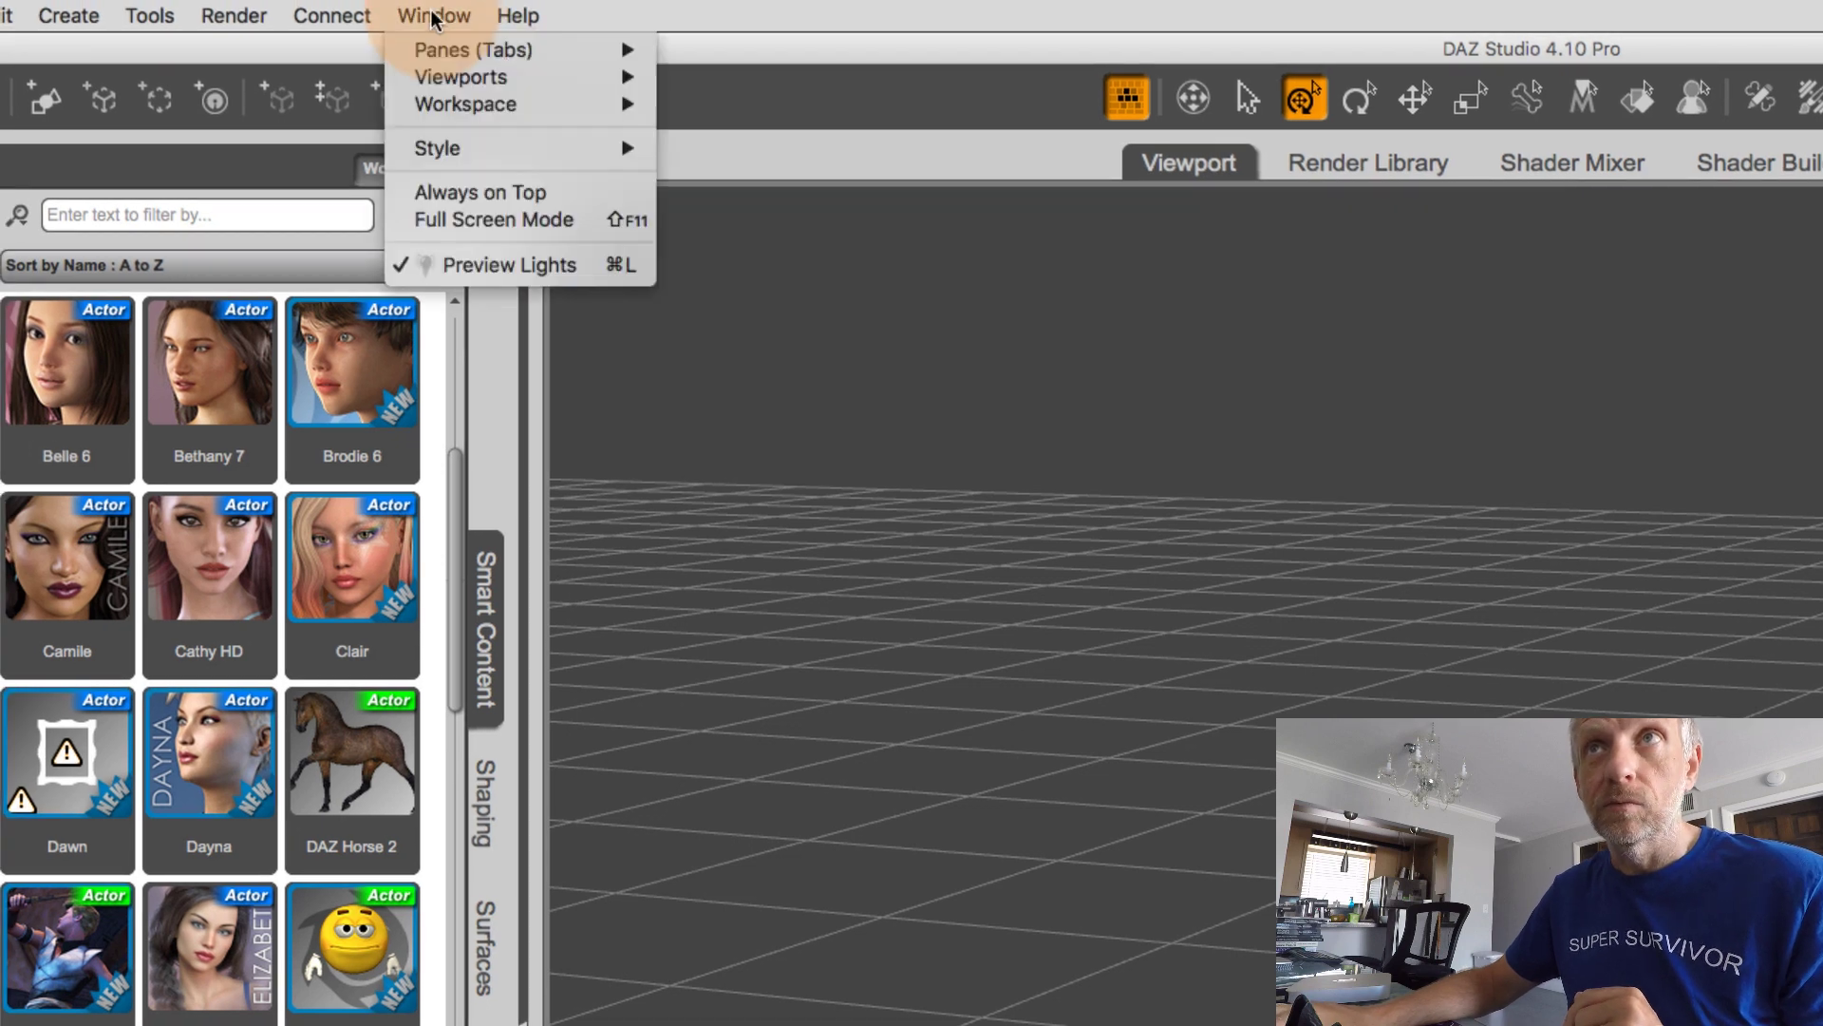
{"action": "mouse_move", "coordinate": [454, 141]}
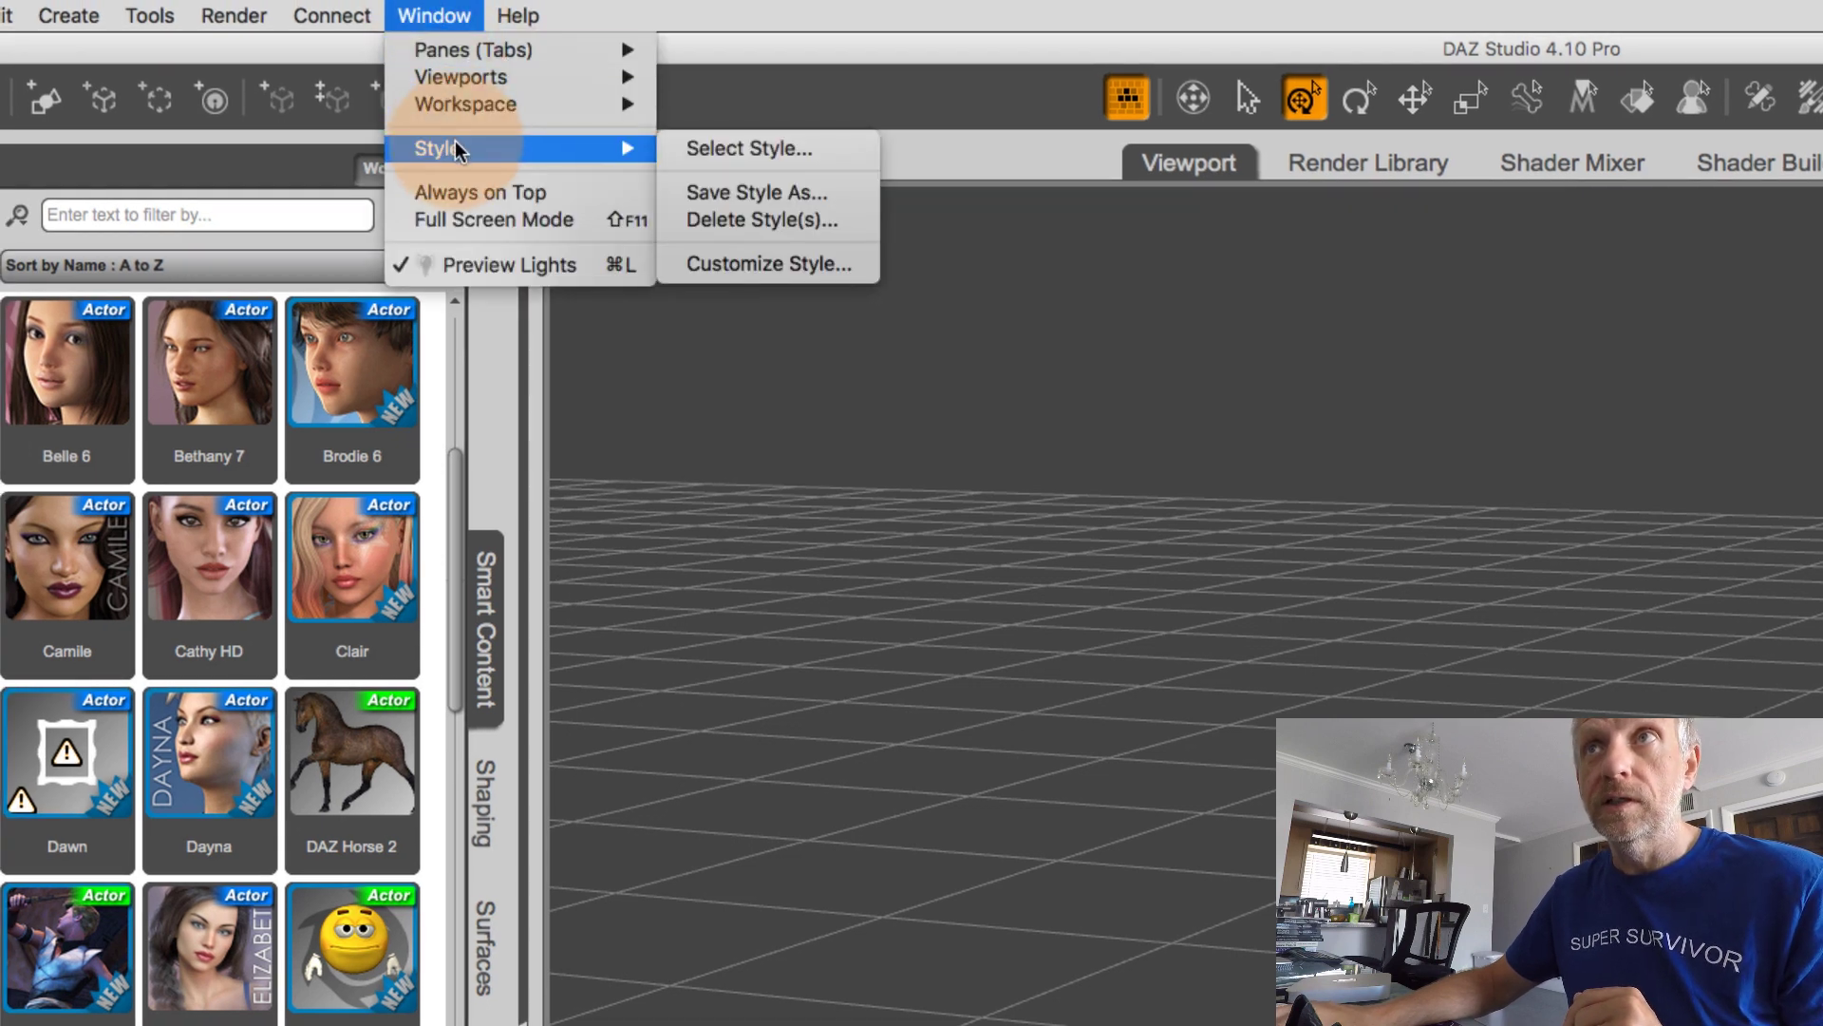
{"action": "left_click", "coordinate": [716, 149]}
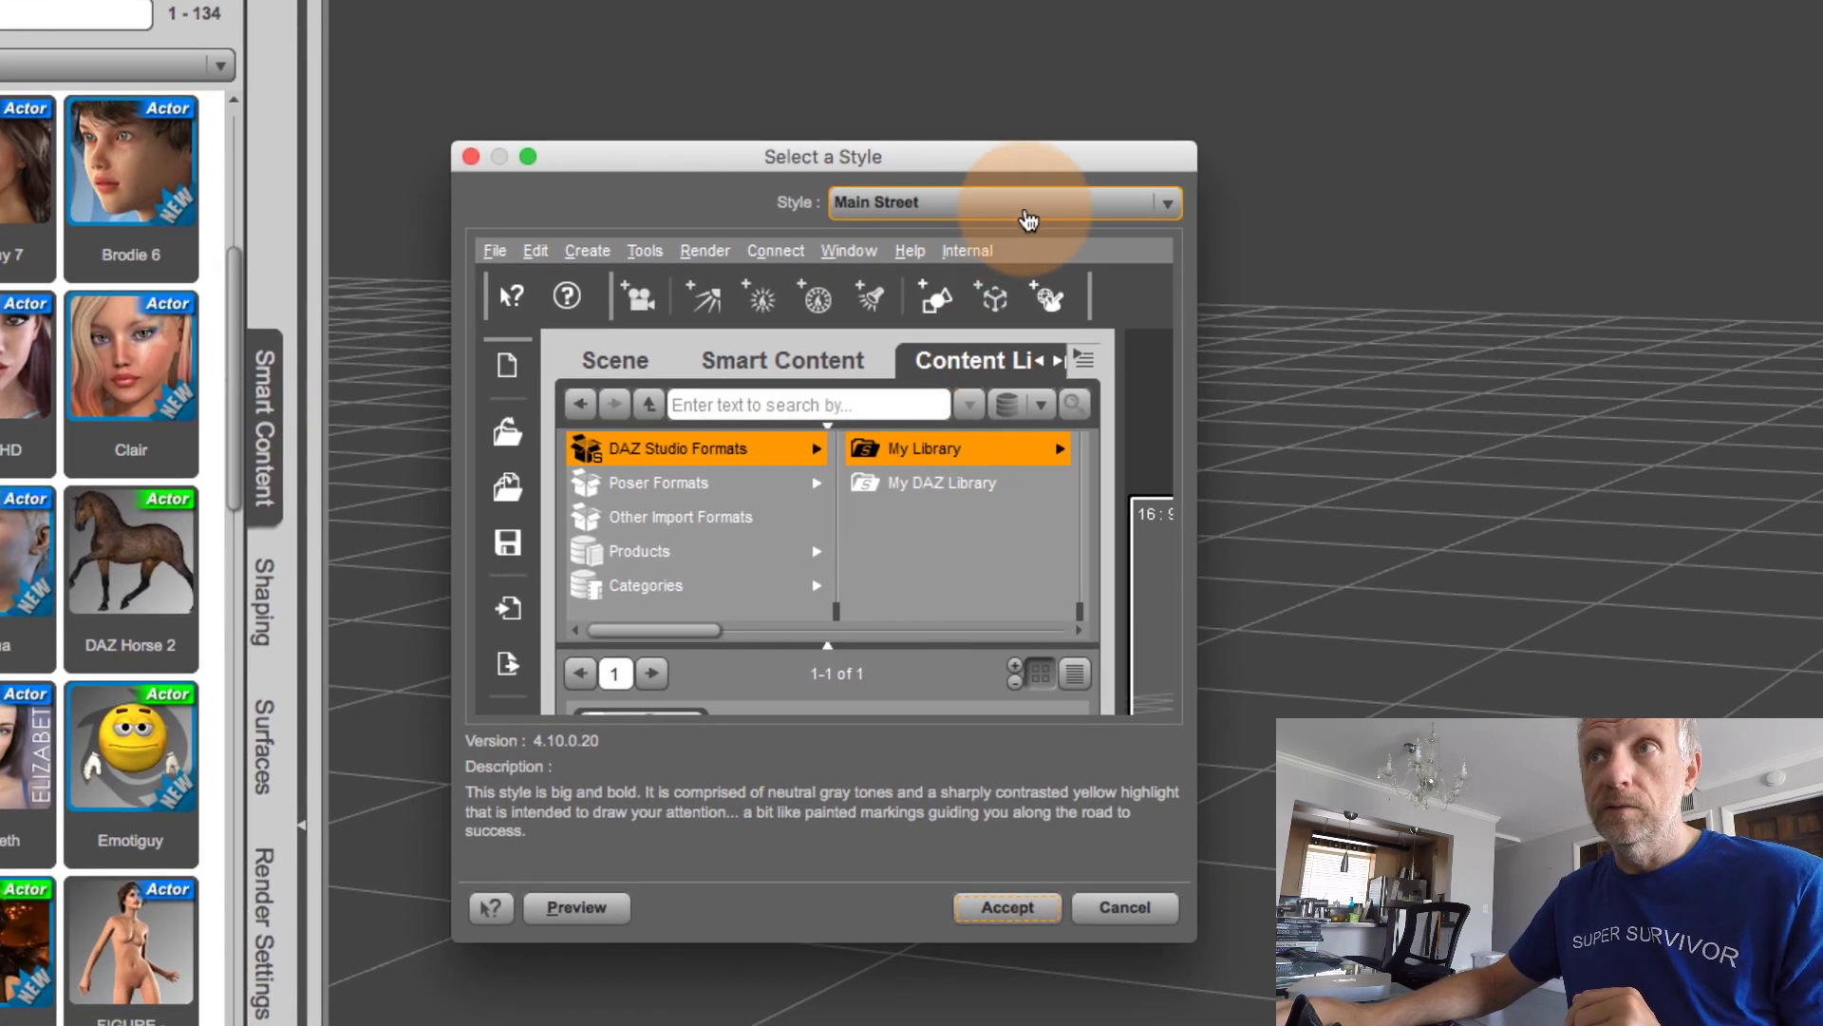
{"action": "left_click", "coordinate": [1028, 221]}
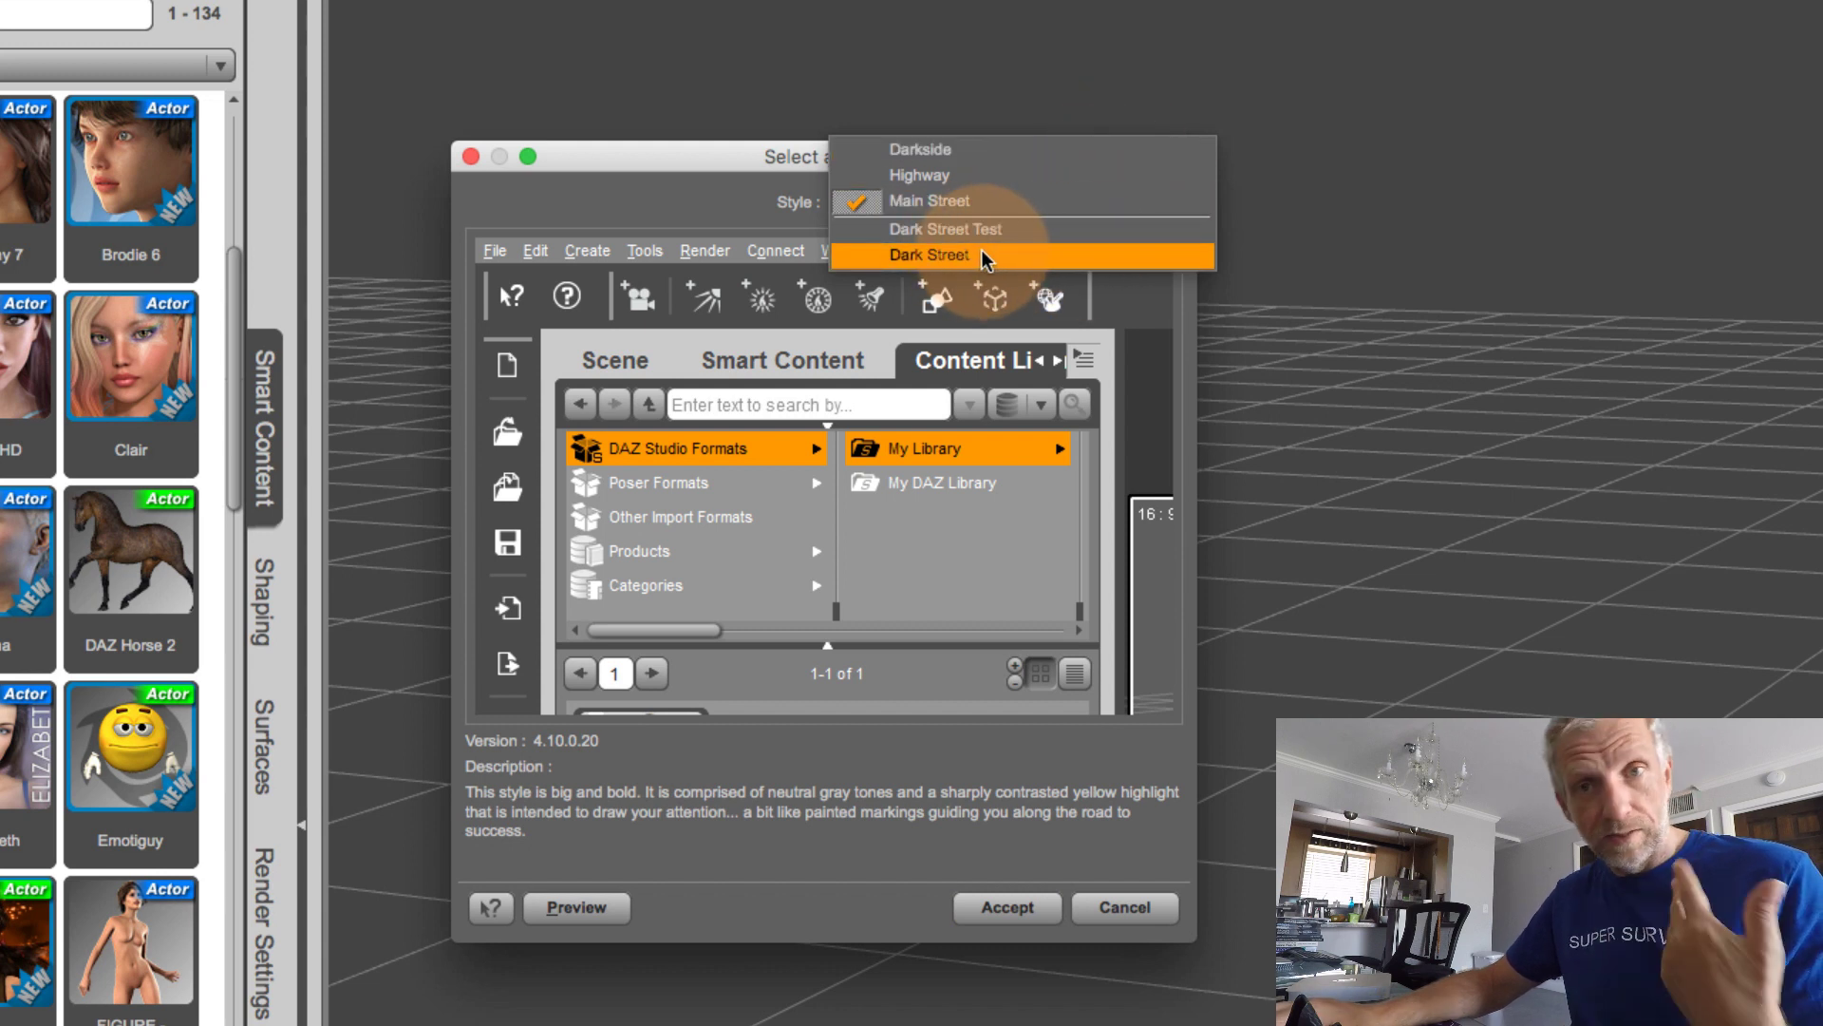
{"action": "left_click", "coordinate": [1034, 228]}
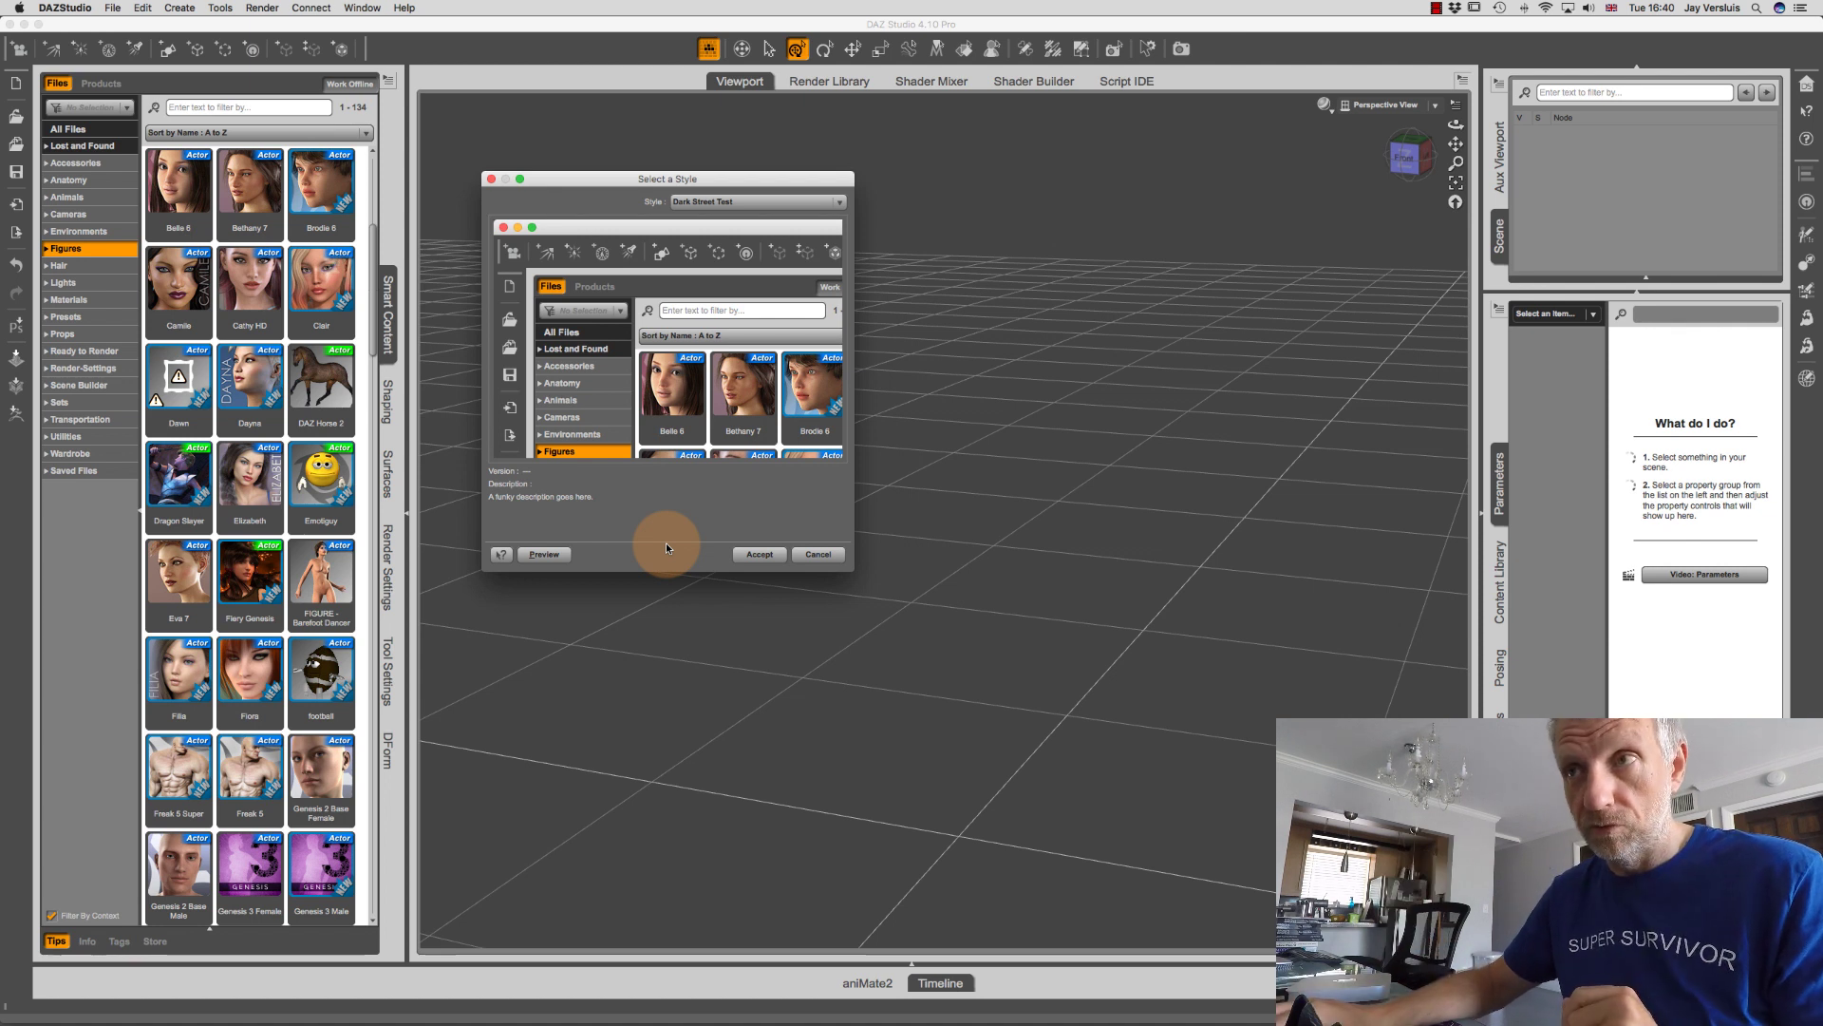
Close the style chooser, then tick Dark Street Test in Delete Style(s) and accept
{"action": "left_click", "coordinate": [818, 553]}
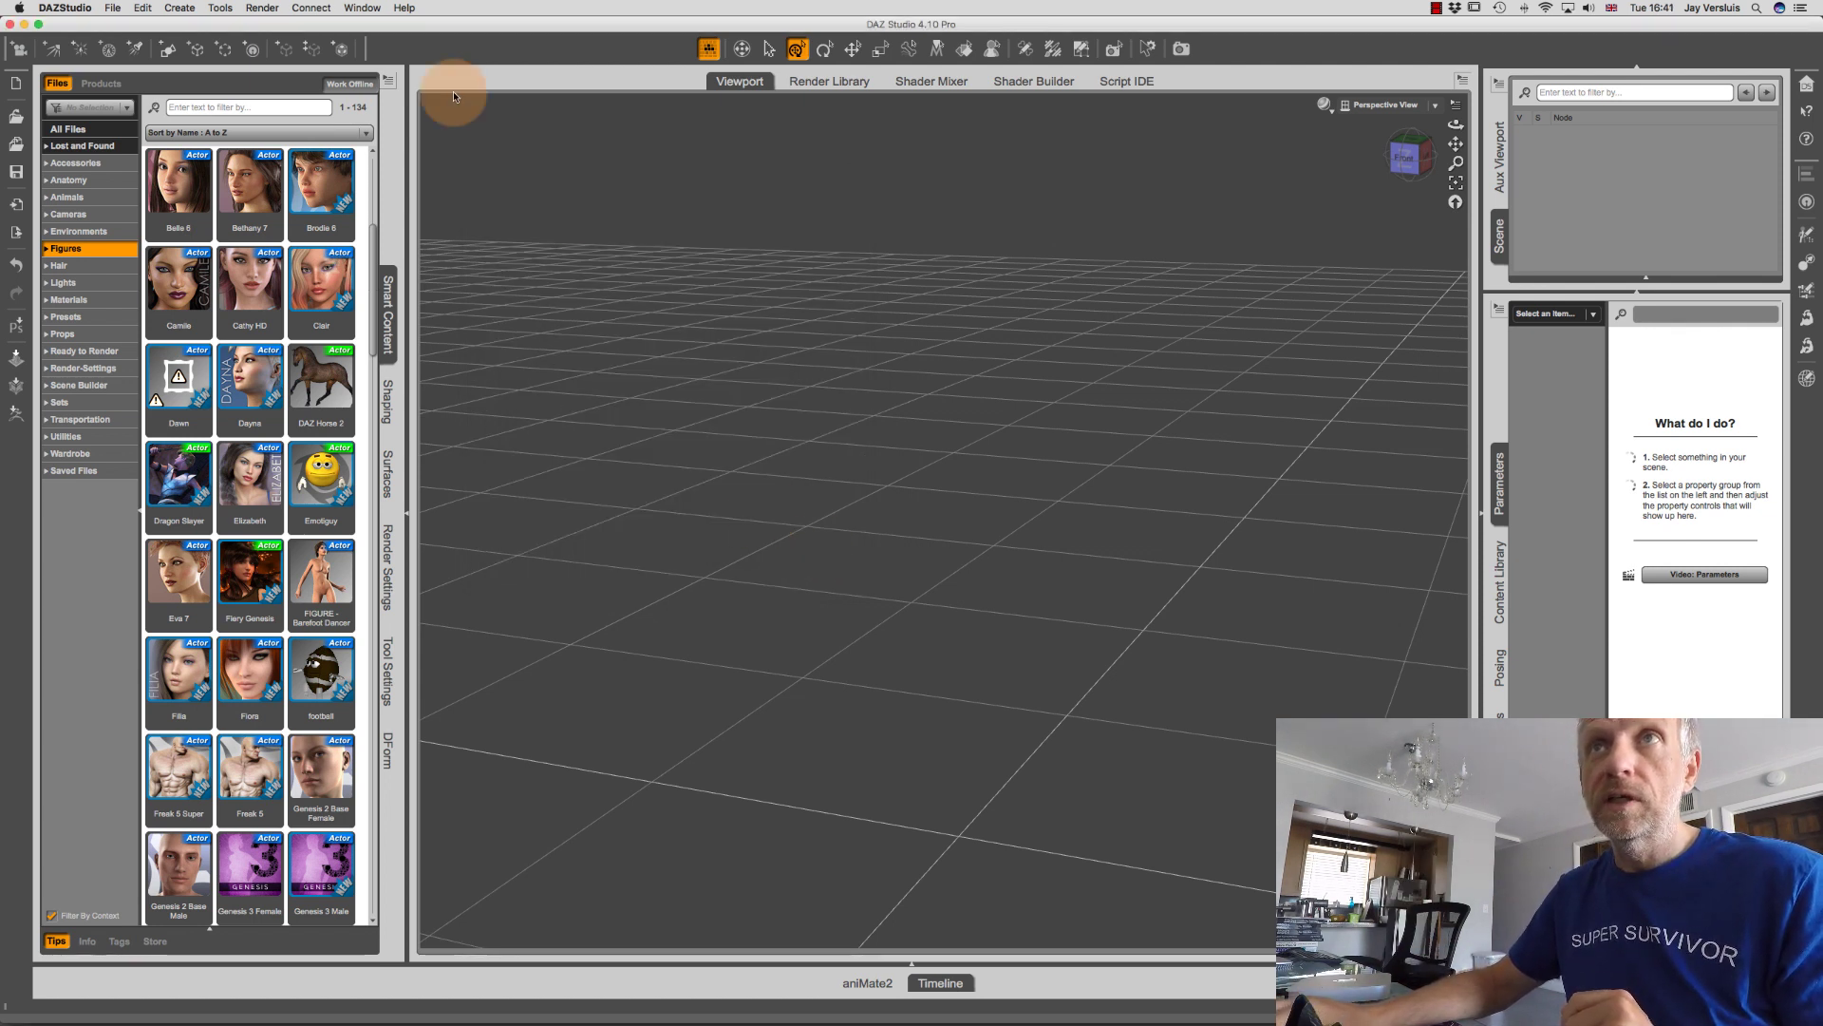
{"action": "left_click", "coordinate": [362, 7]}
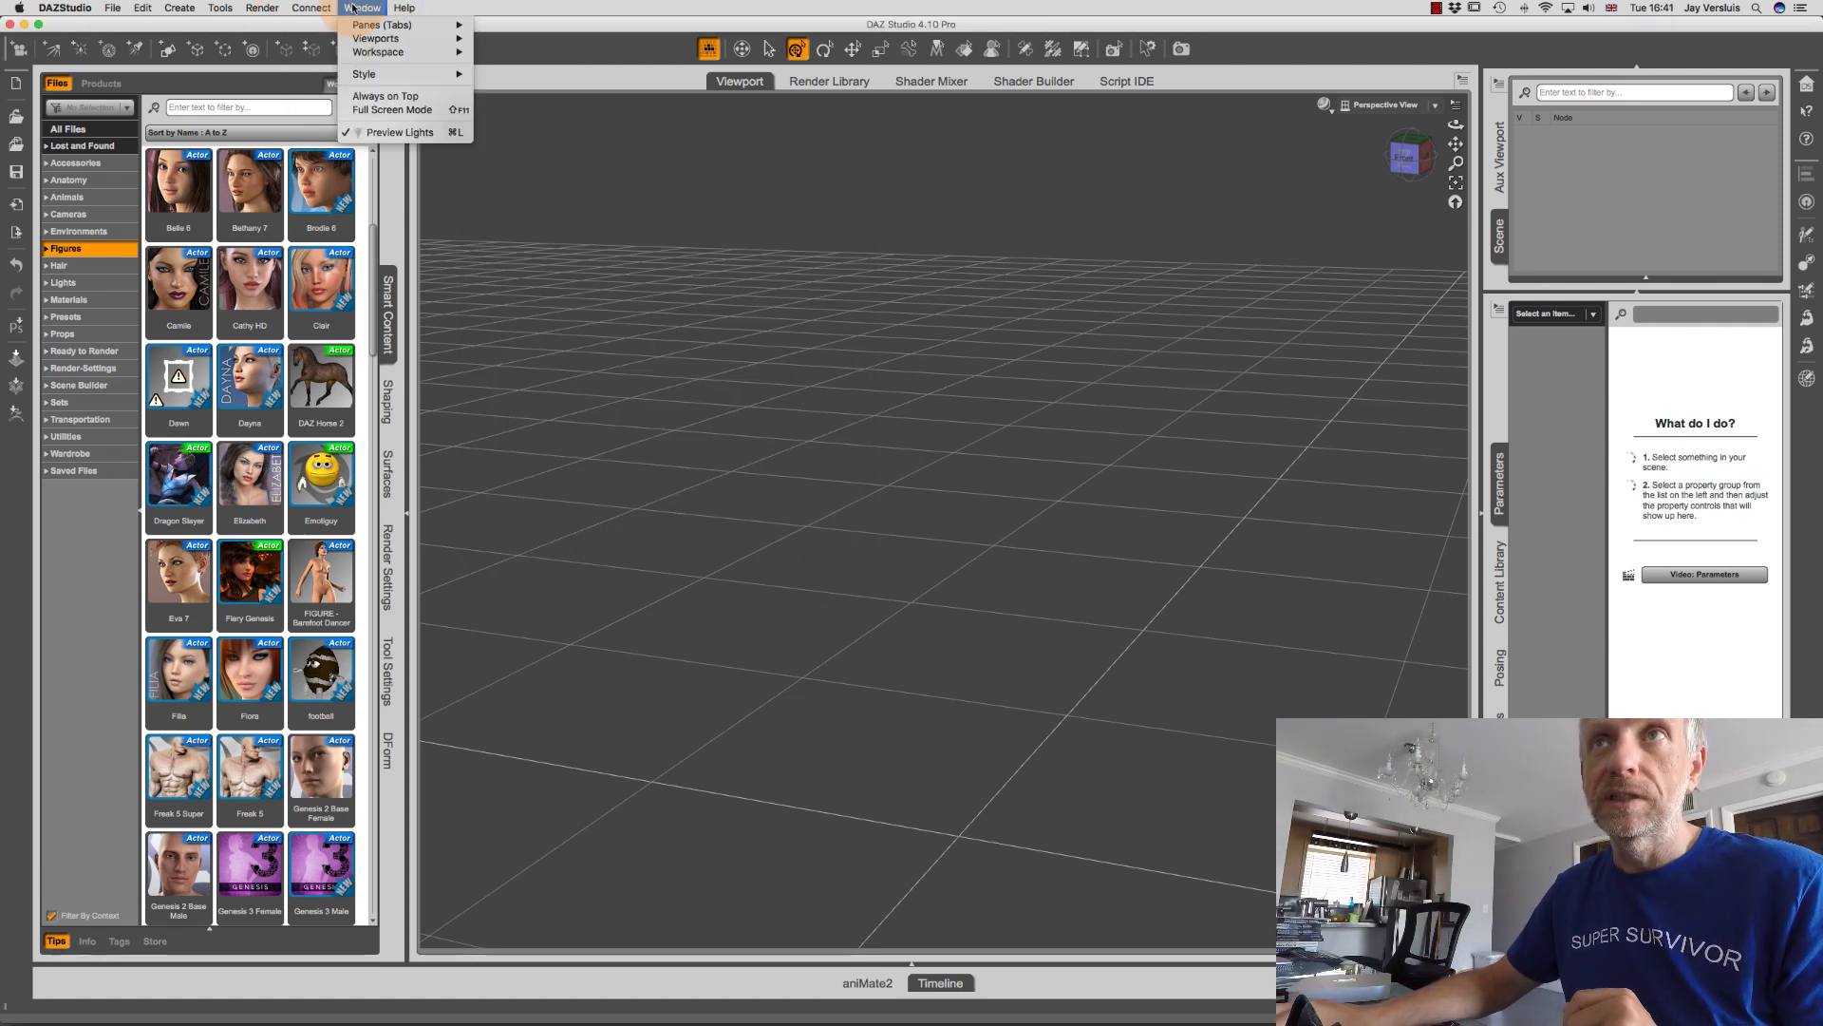
{"action": "mouse_move", "coordinate": [411, 76]}
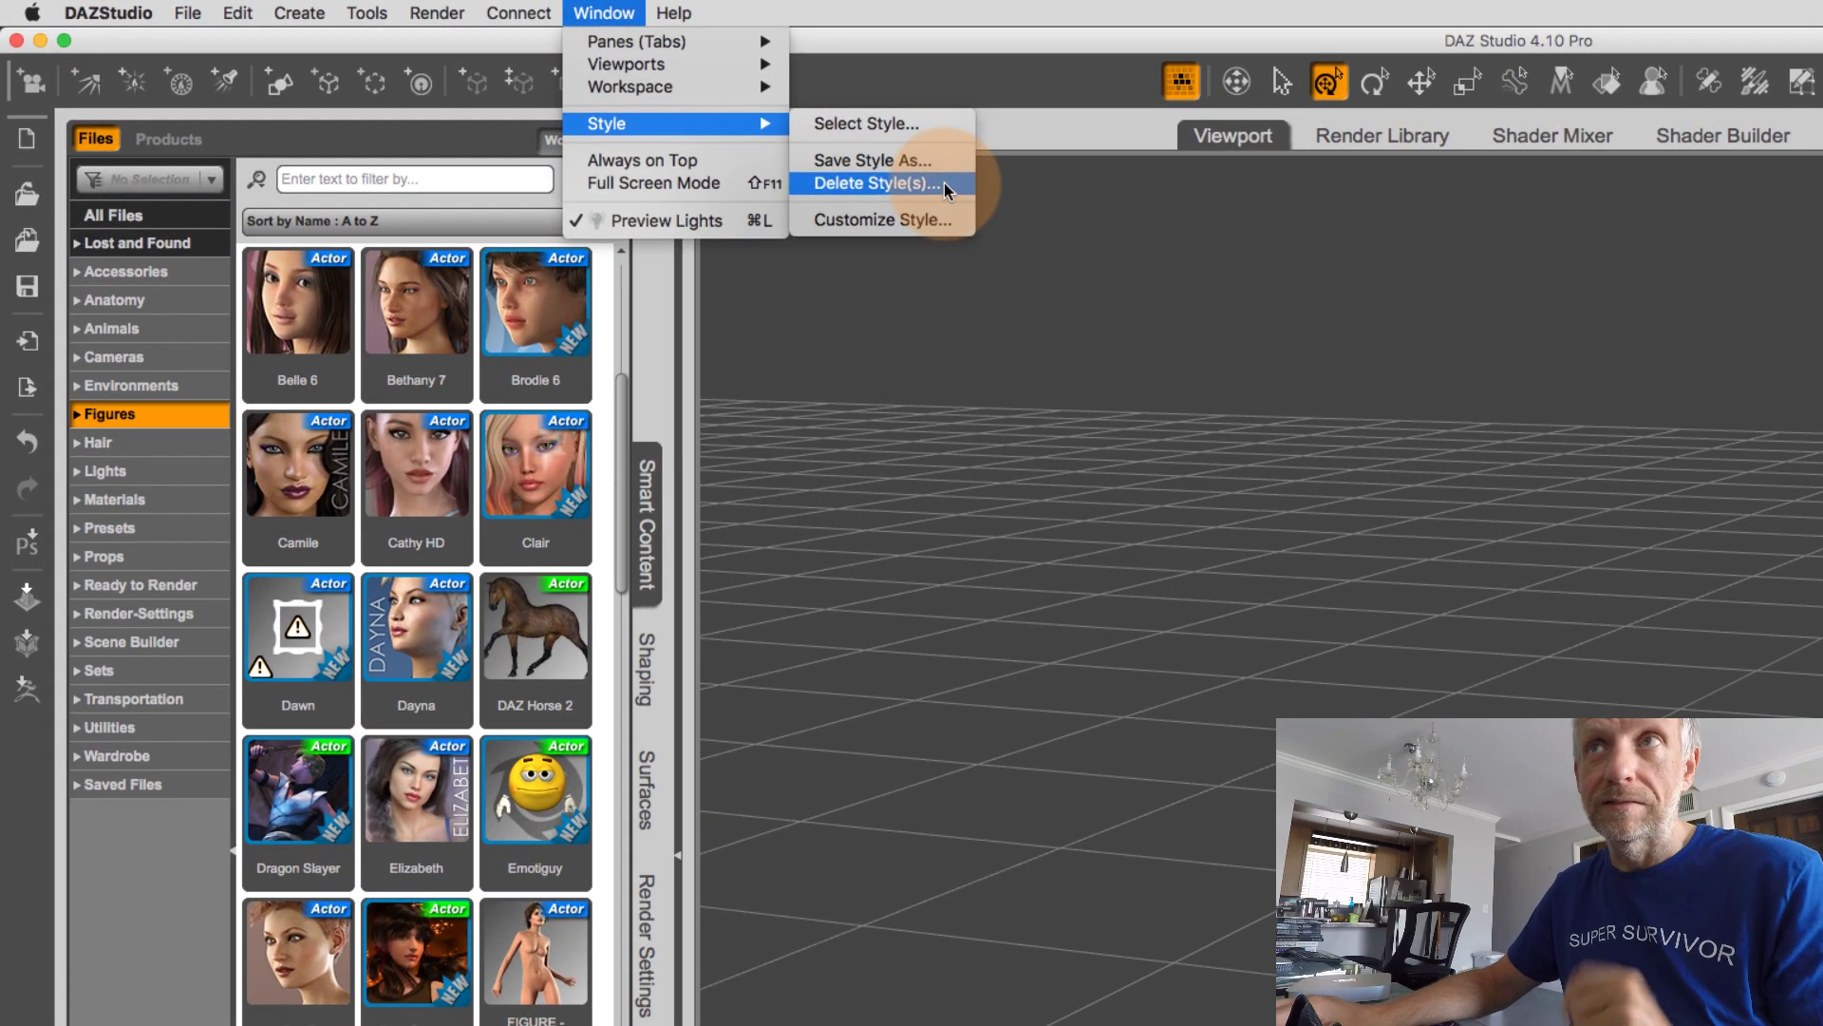
{"action": "left_click", "coordinate": [944, 182]}
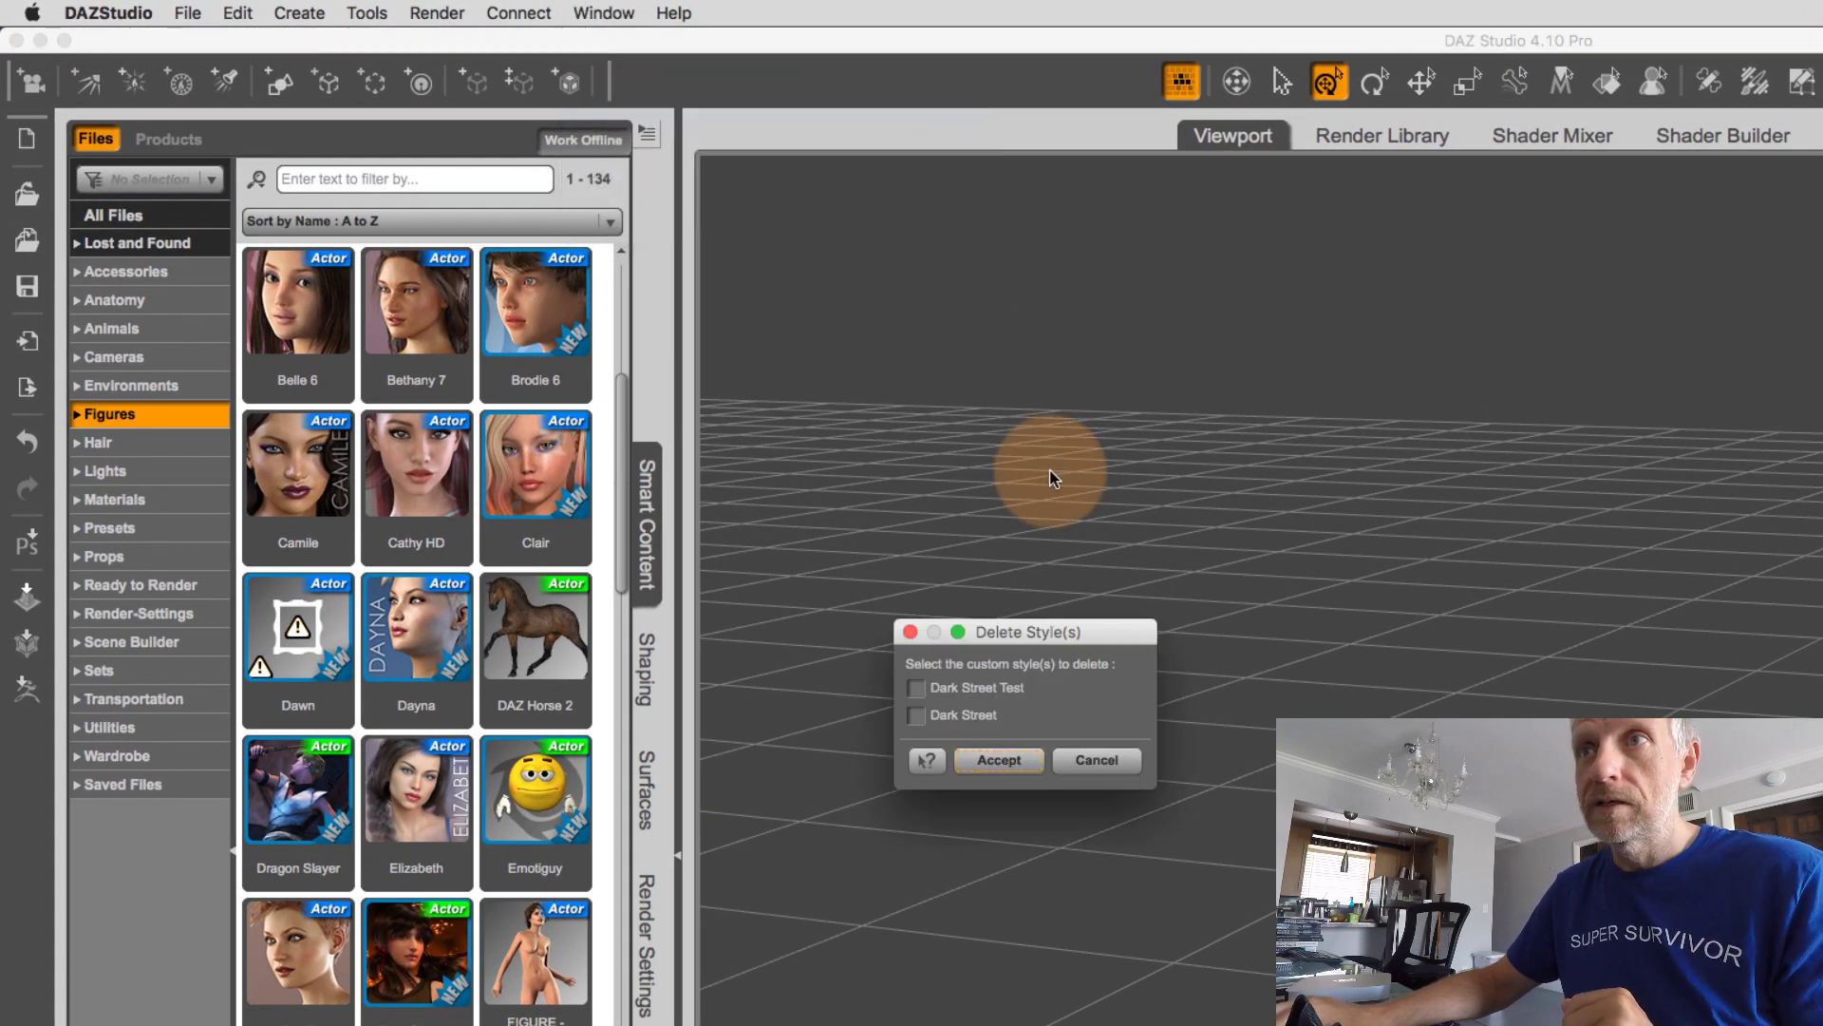
{"action": "left_click", "coordinate": [955, 688]}
{"action": "left_click", "coordinate": [1007, 761]}
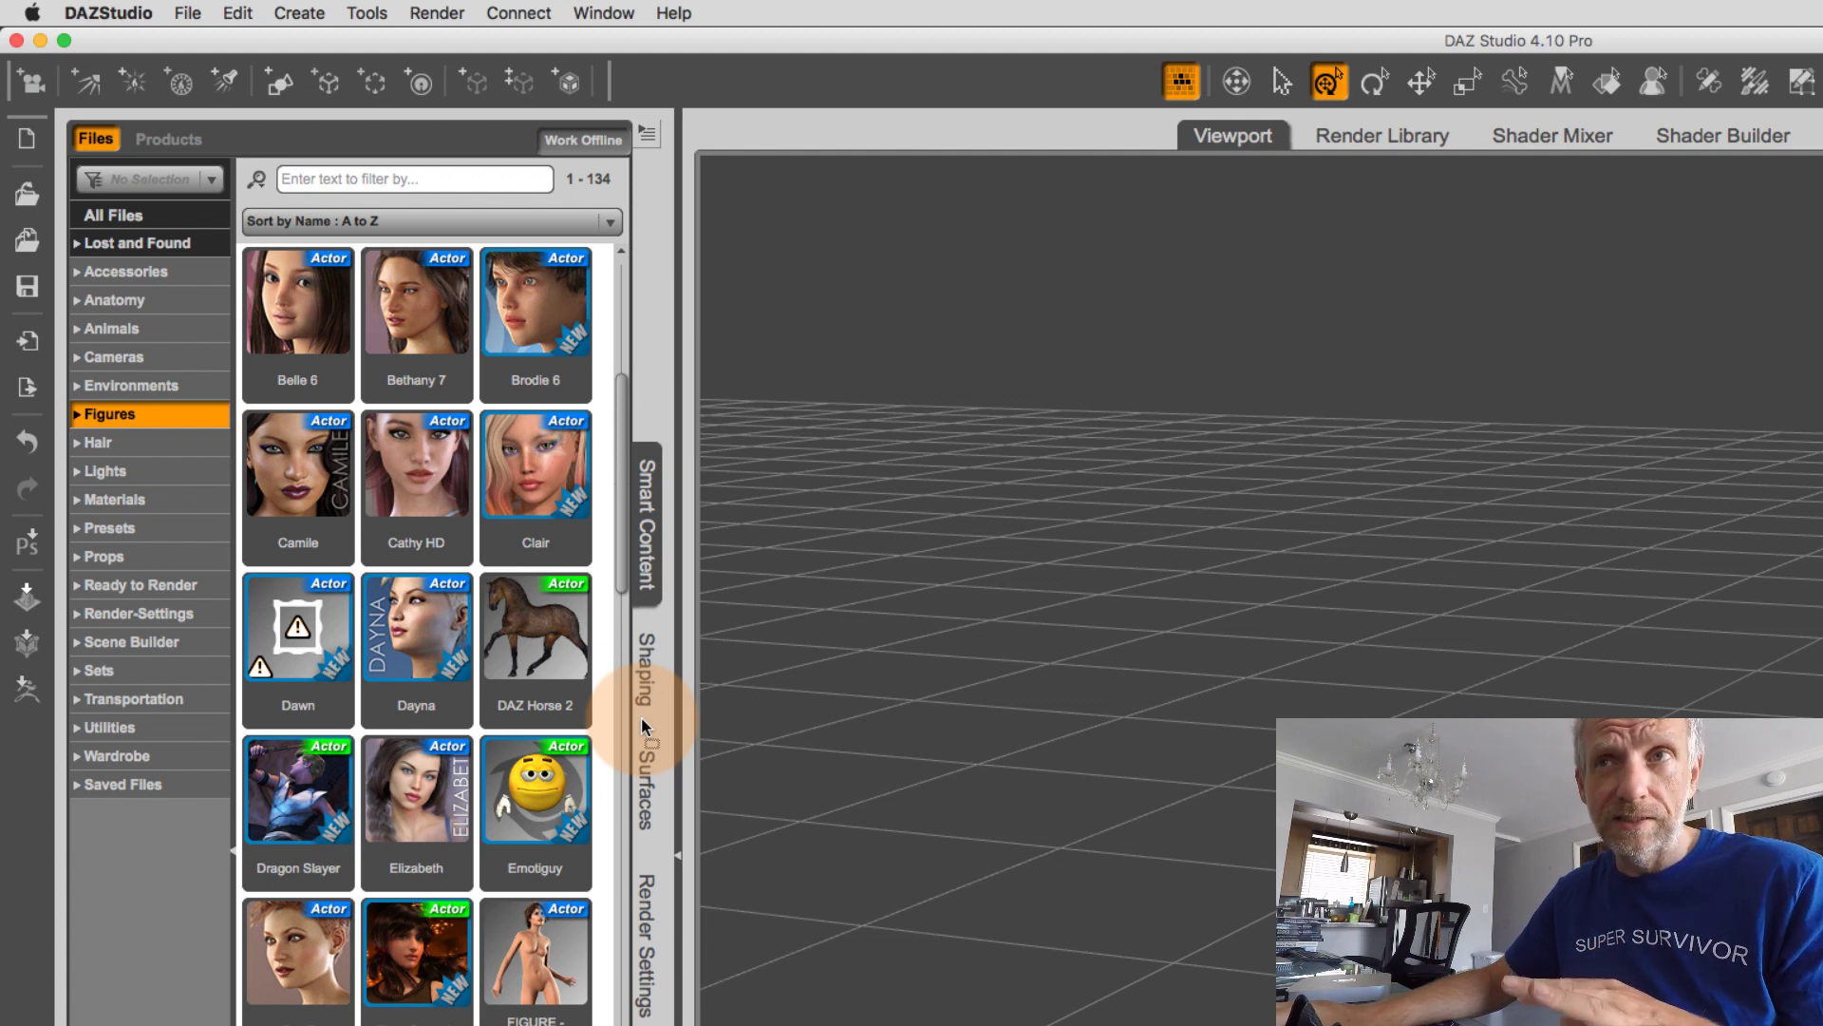
Move the Smart Content tab below Shaping, float it over the viewport, then dock it back
{"action": "left_click_drag", "start_coordinate": [642, 719], "coordinate": [645, 845]}
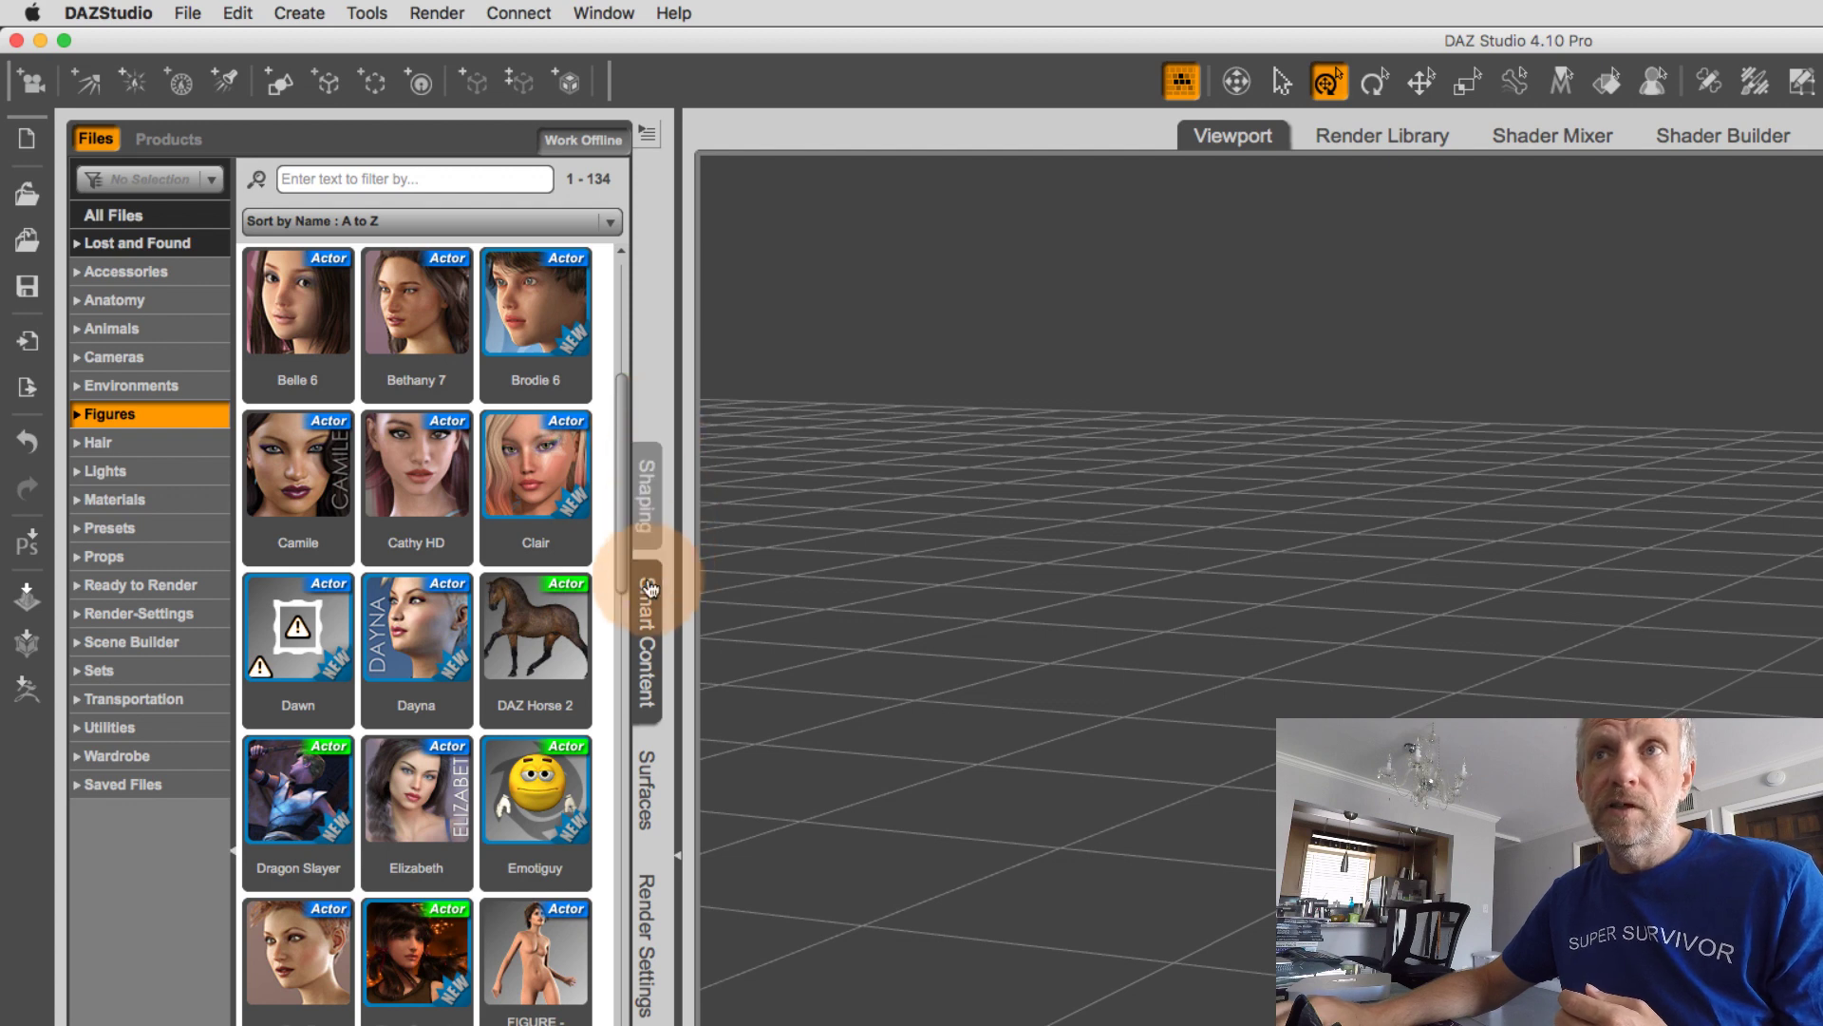
{"action": "left_click_drag", "start_coordinate": [715, 617], "coordinate": [1302, 541]}
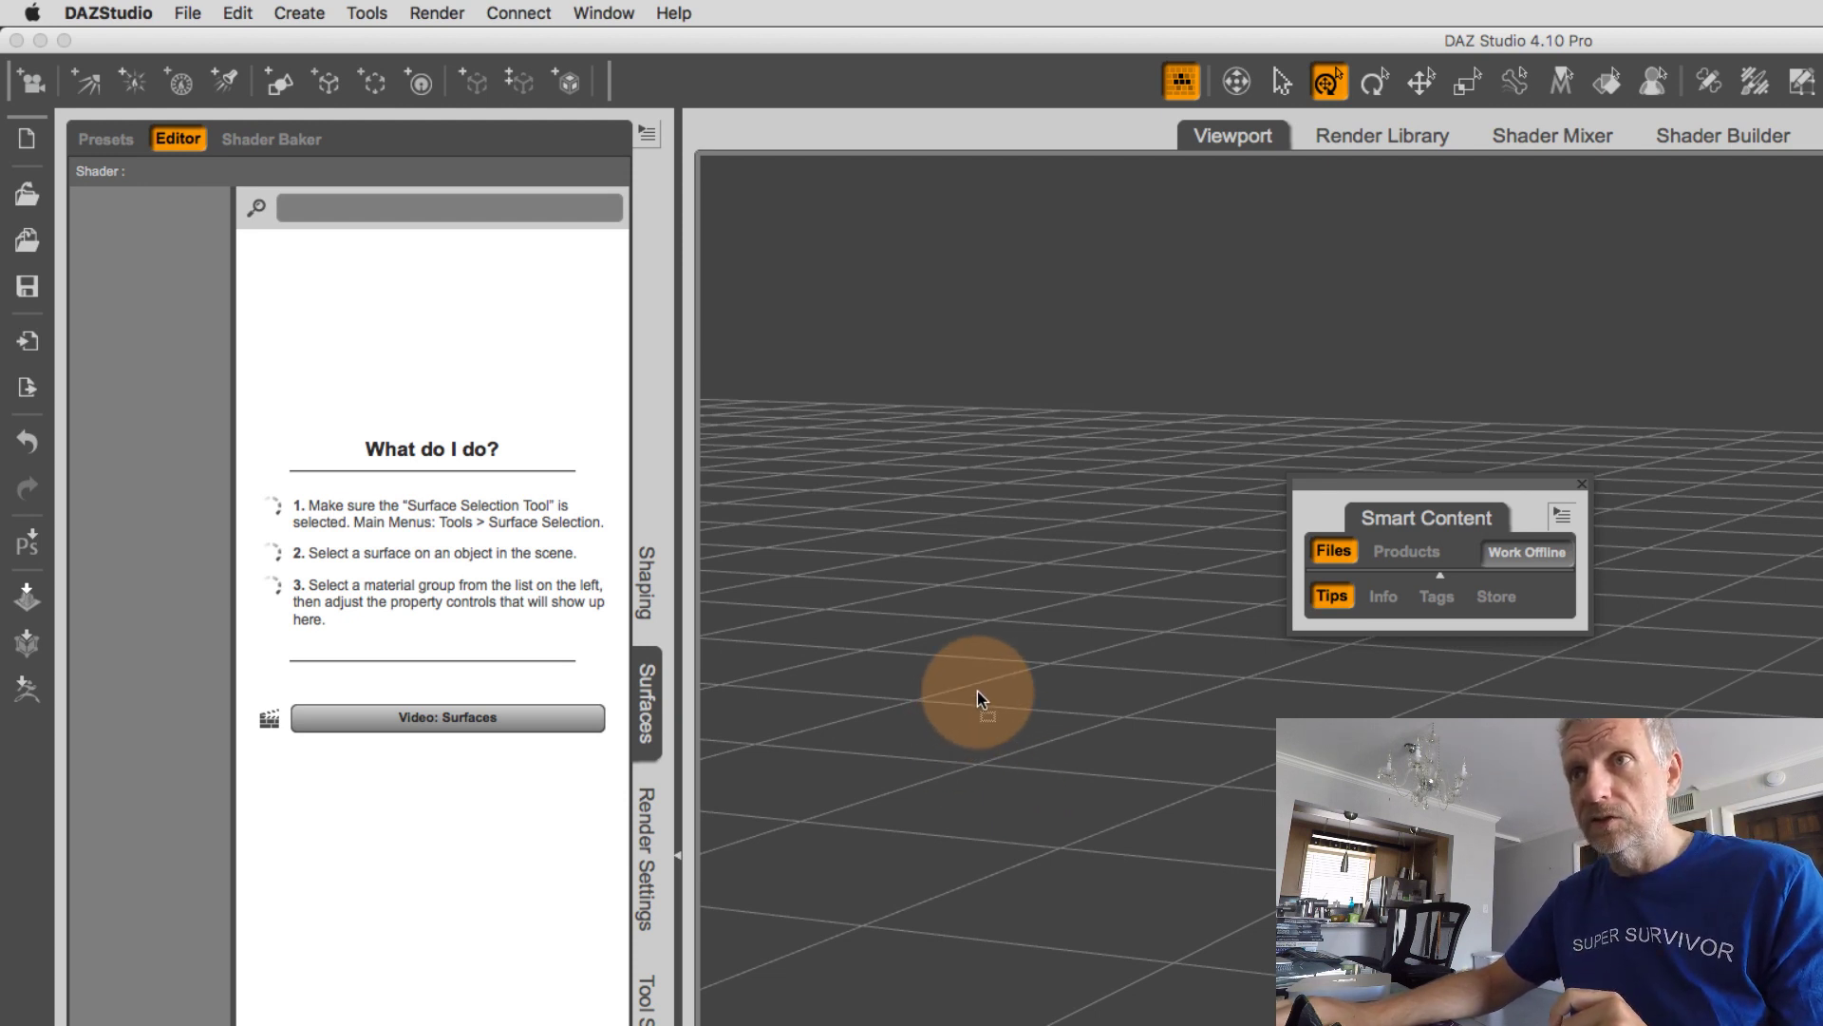
{"action": "mouse_move", "coordinate": [1349, 407]}
{"action": "left_mouse_down"}
{"action": "mouse_move", "coordinate": [1379, 419]}
{"action": "mouse_move", "coordinate": [1113, 815]}
{"action": "mouse_move", "coordinate": [654, 548]}
{"action": "left_mouse_up"}
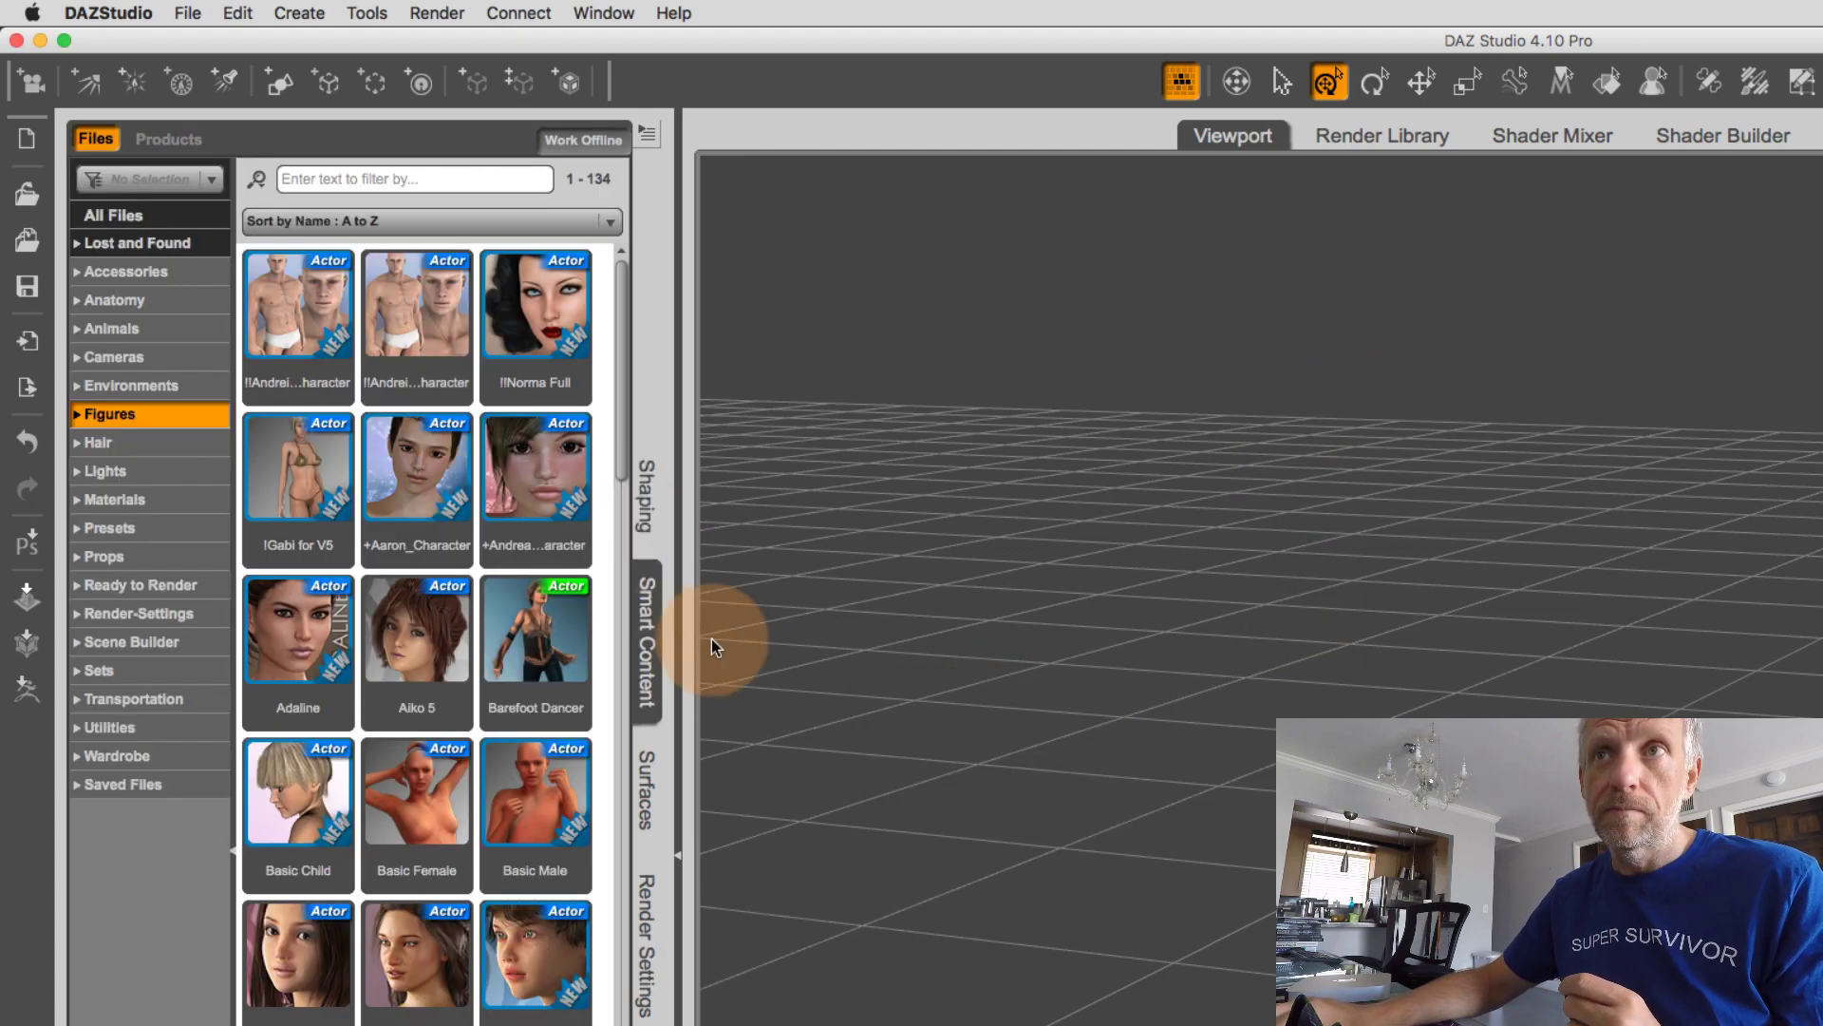